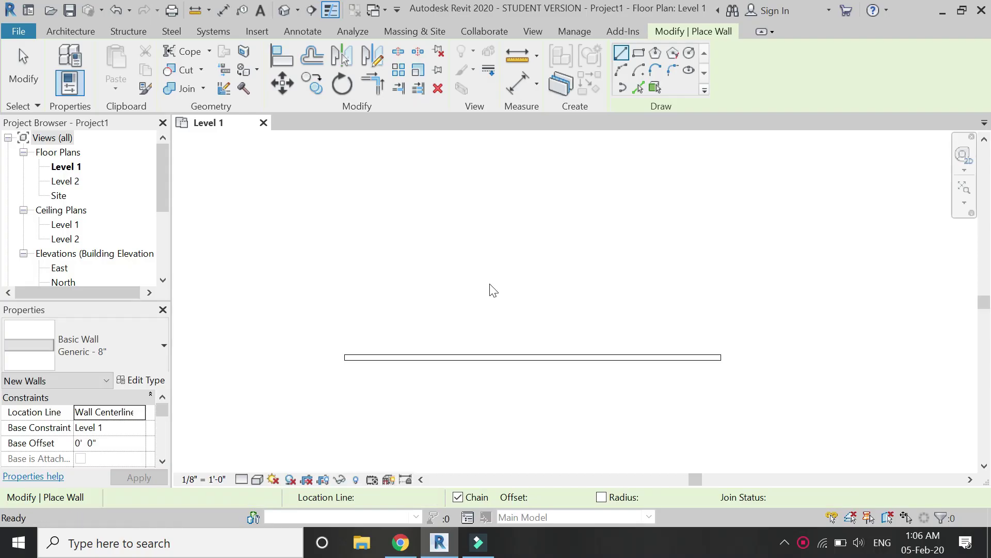
Exit the Wall command, leaving the Level 1 plan with its single straight wall
key("Escape")
key("Escape")
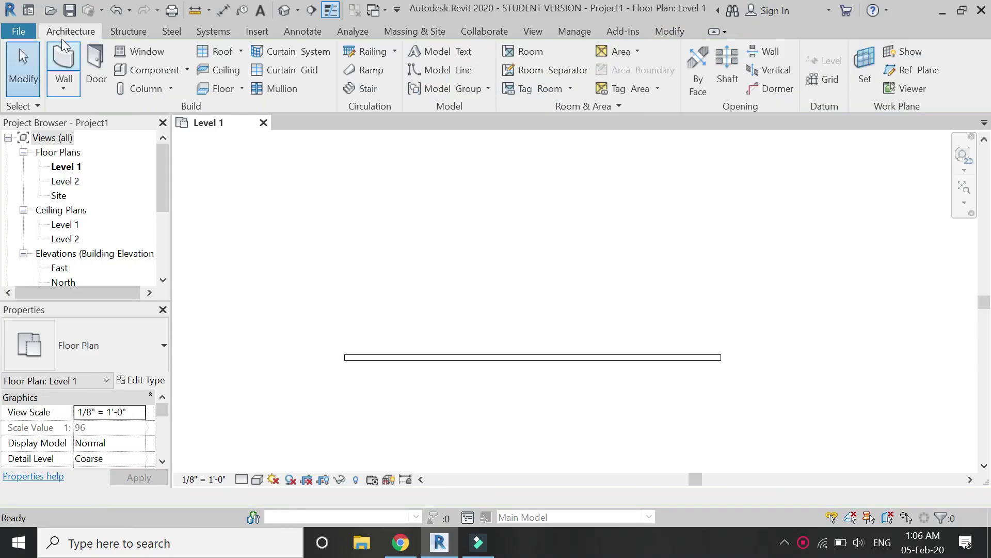
Place three glass double doors spaced along the wall in the Level 1 plan
left_click(104, 60)
left_click(404, 354)
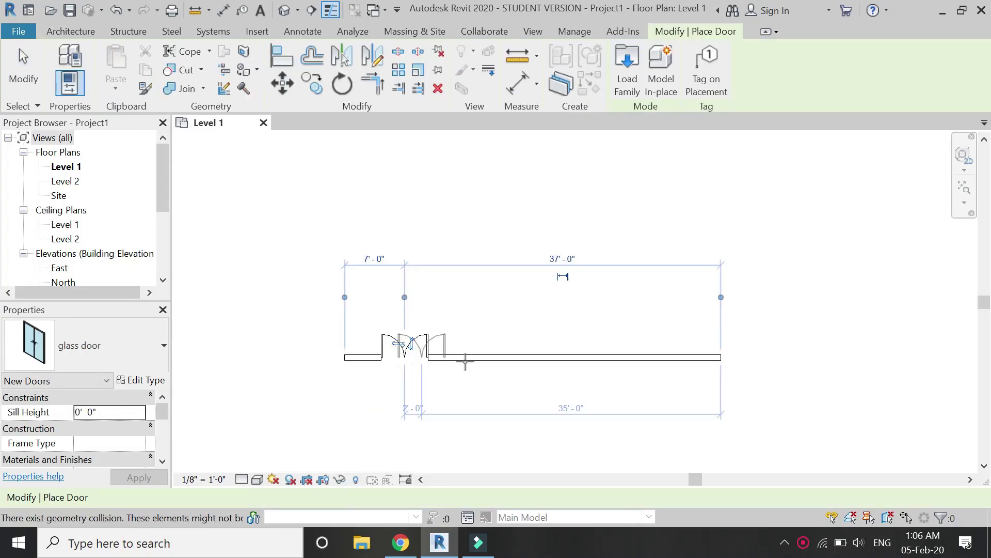
left_click(525, 354)
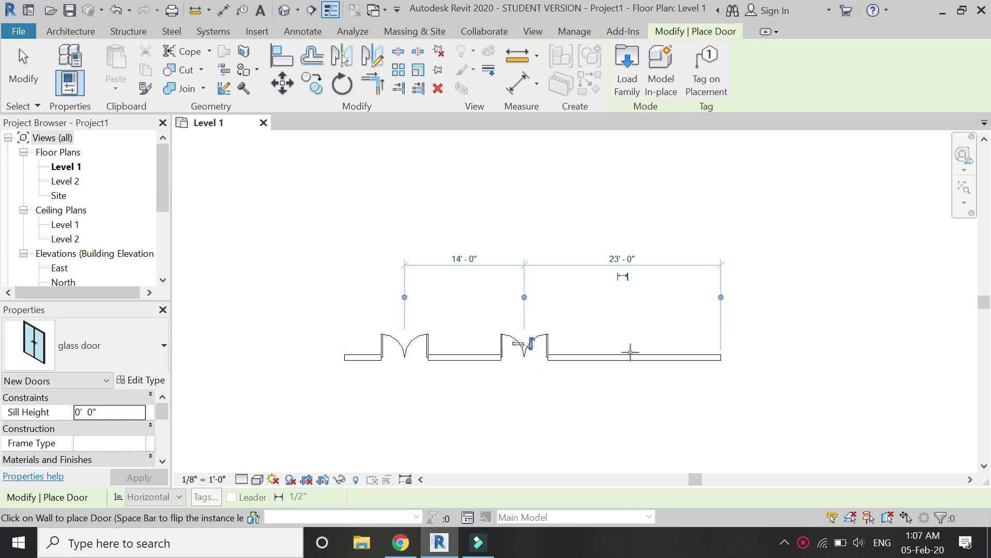
left_click(636, 355)
key("Escape")
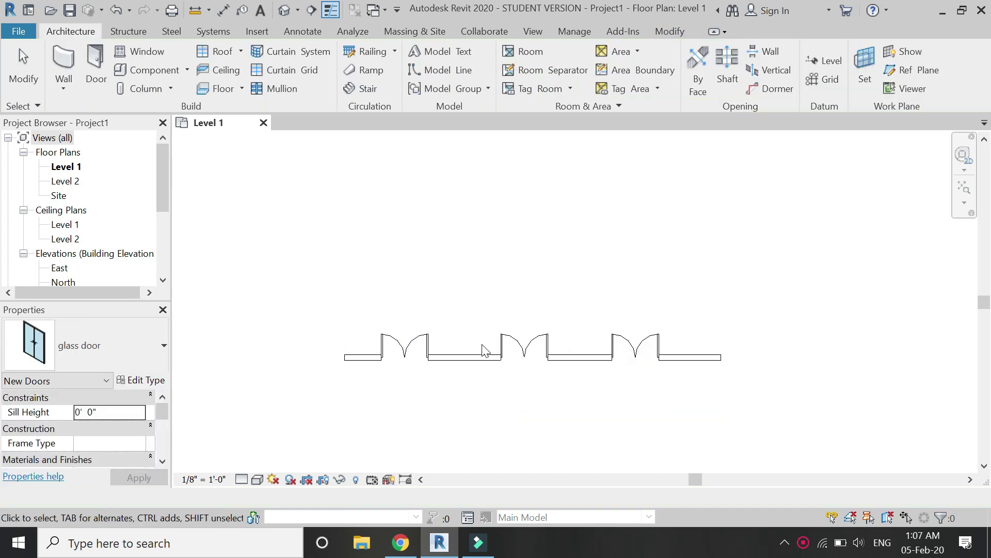
key("Escape")
scroll(439, 347, "up", 4)
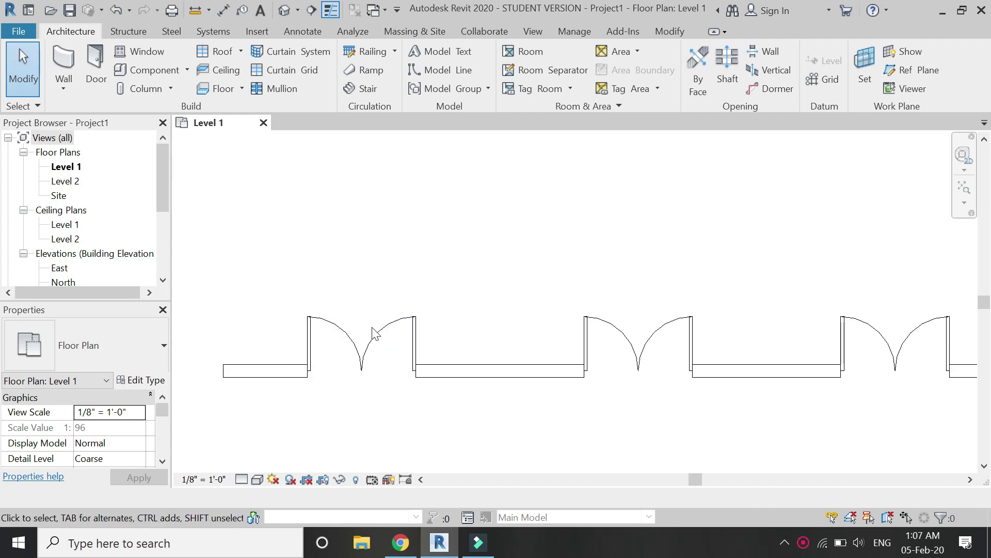
scroll(96, 212, "down", 1)
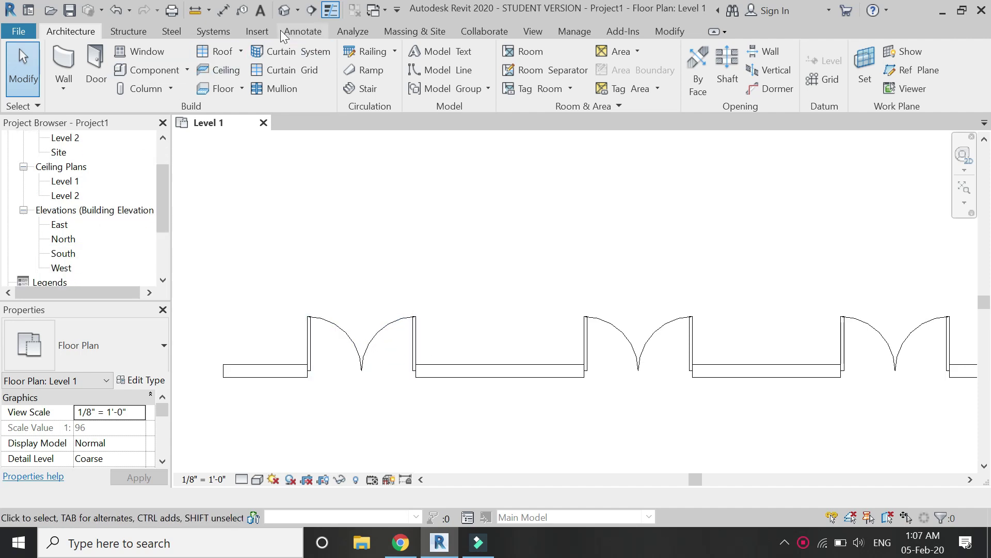
left_click(285, 10)
scroll(521, 305, "up", 5)
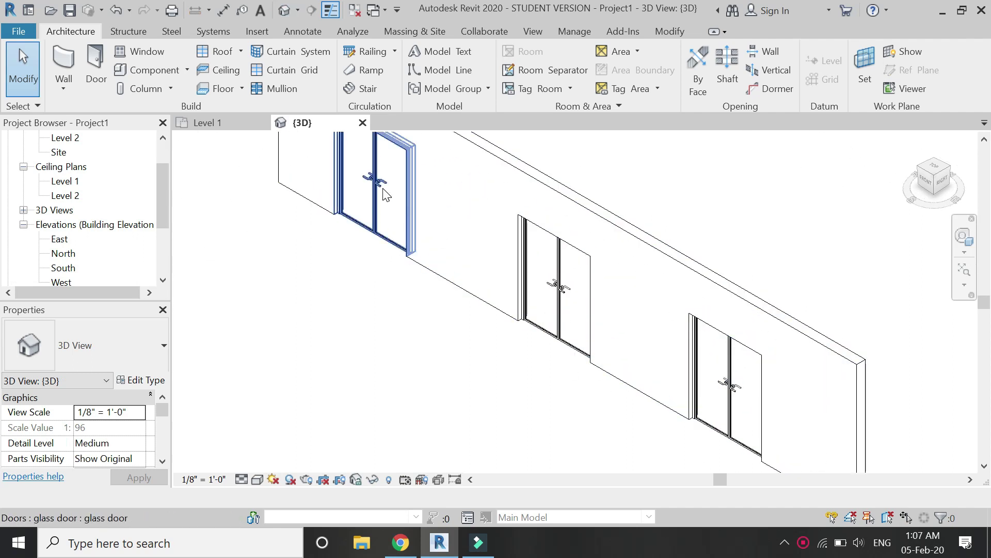
scroll(375, 292, "down", 1)
scroll(52, 283, "down", 1)
double_click(64, 225)
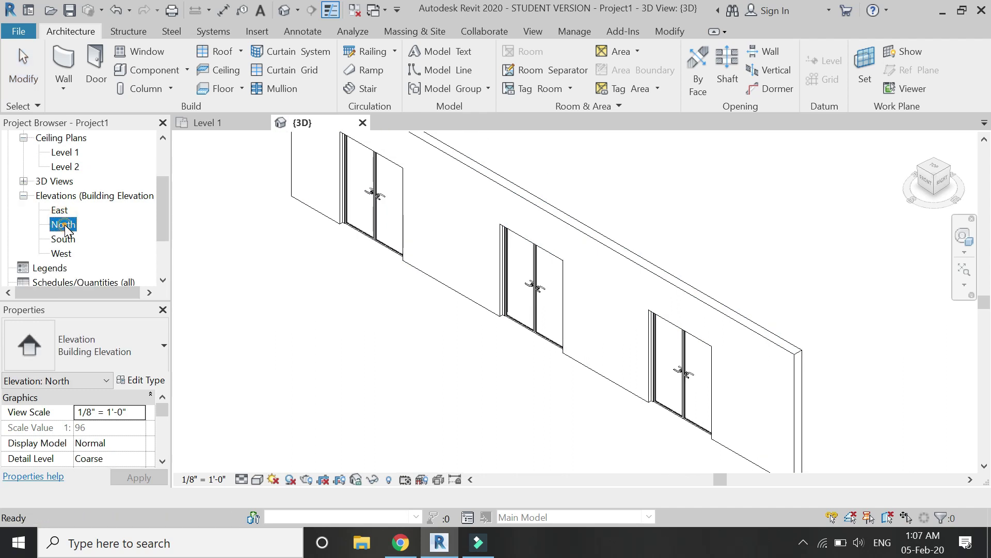
scroll(584, 304, "up", 5)
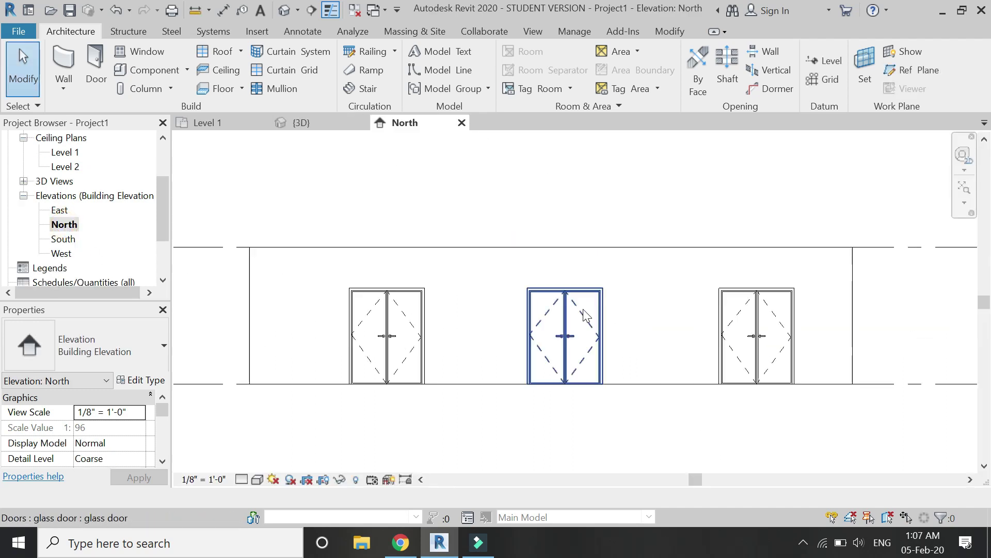
scroll(670, 287, "down", 1)
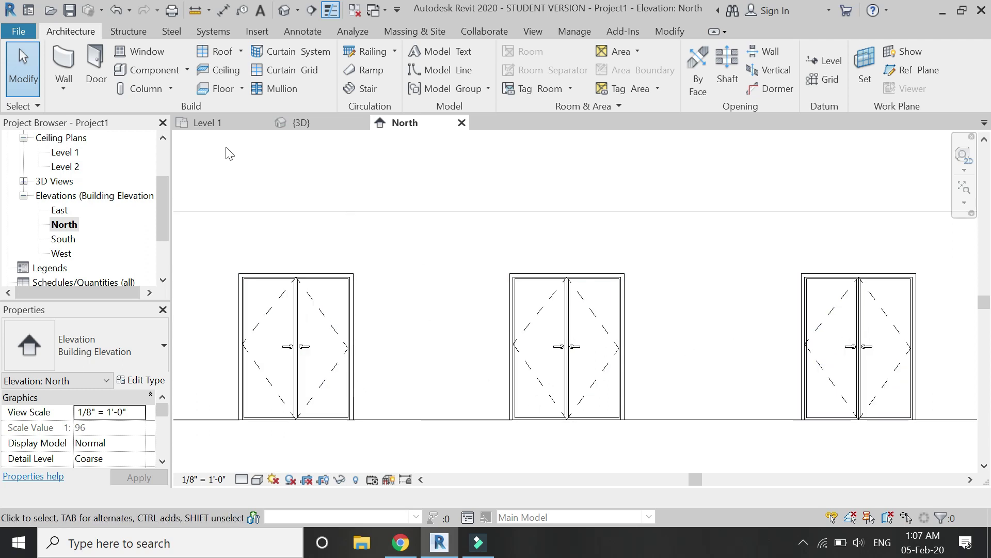
left_click(225, 123)
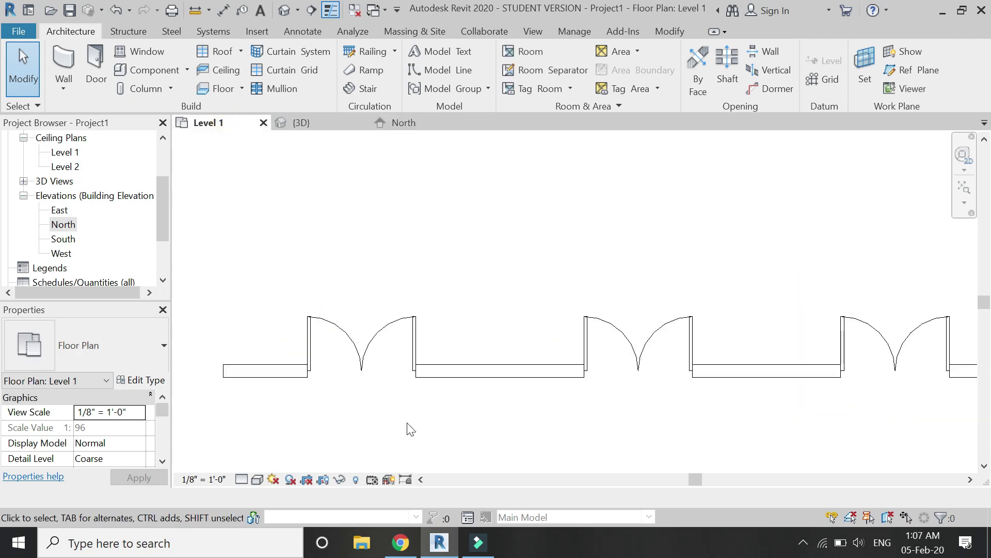
scroll(364, 292, "down", 1)
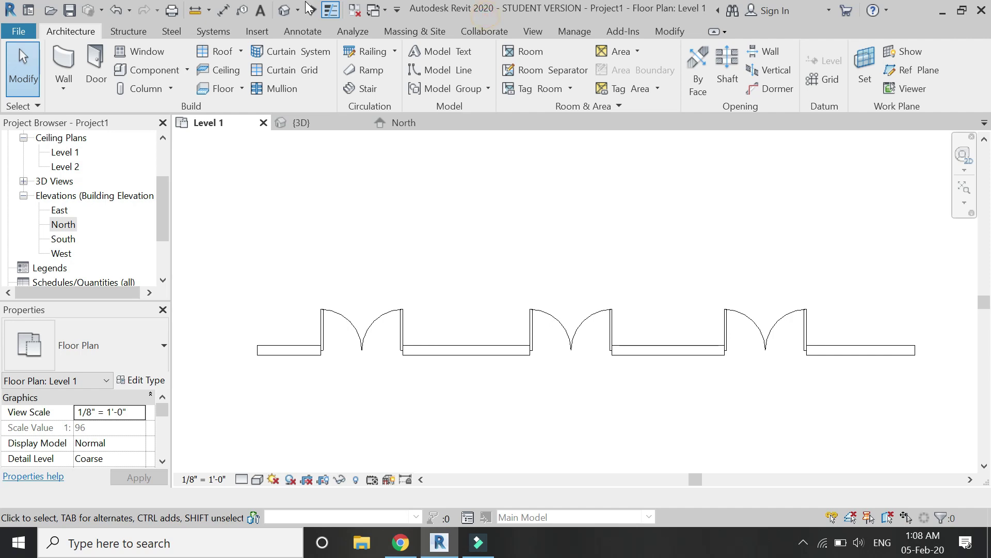
Switch to the 3D view and select the middle glass door
left_click(284, 11)
scroll(555, 291, "down", 1)
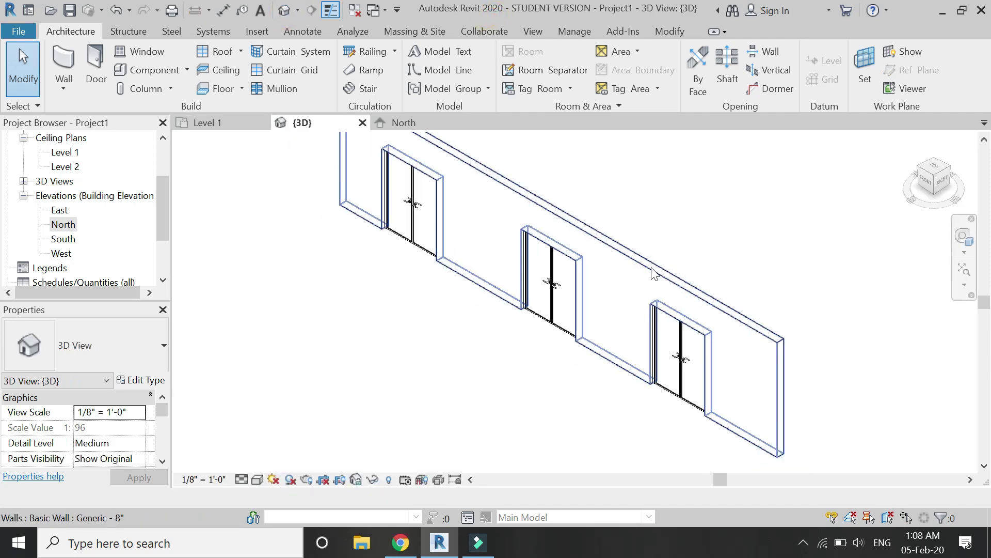
left_click(555, 290)
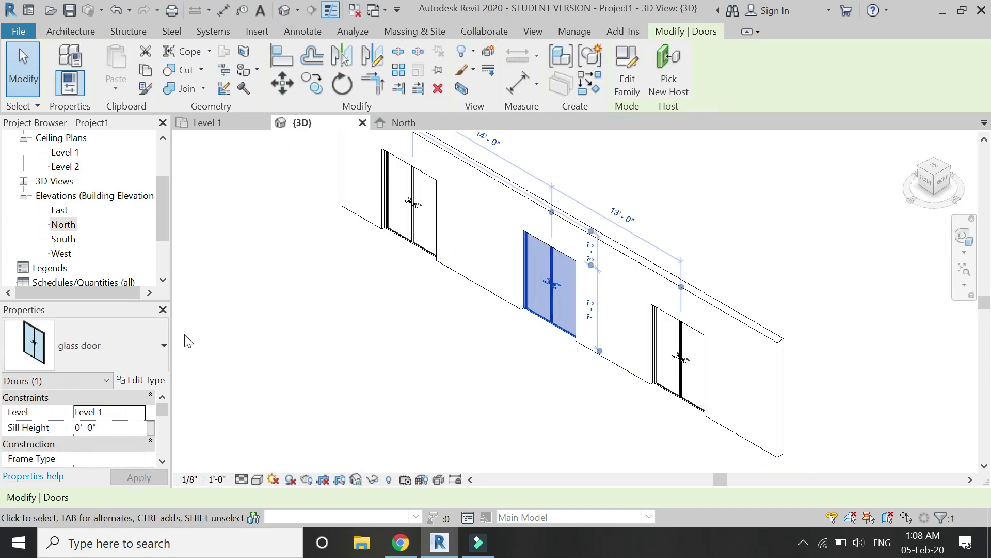
Set the glass door type's Height to 9' 0" and Width to 8' 0"
left_click(140, 380)
left_click(217, 305)
type("9'  0\"")
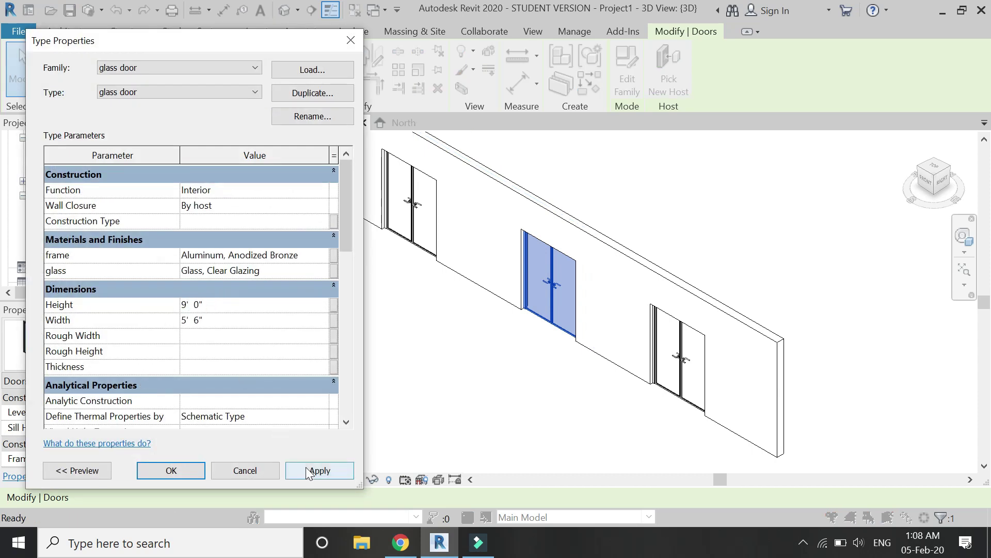
left_click(309, 470)
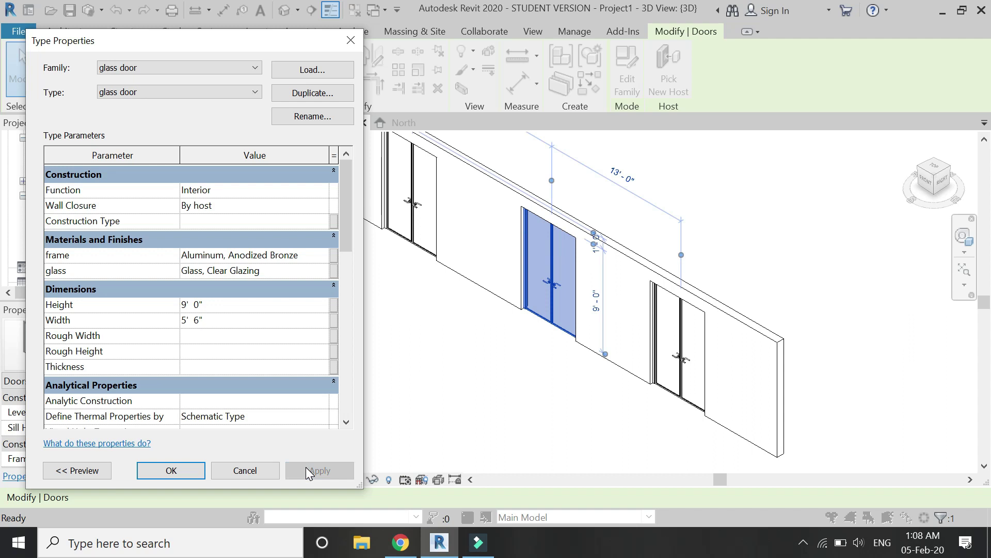
left_click(228, 321)
type("8")
left_click(321, 470)
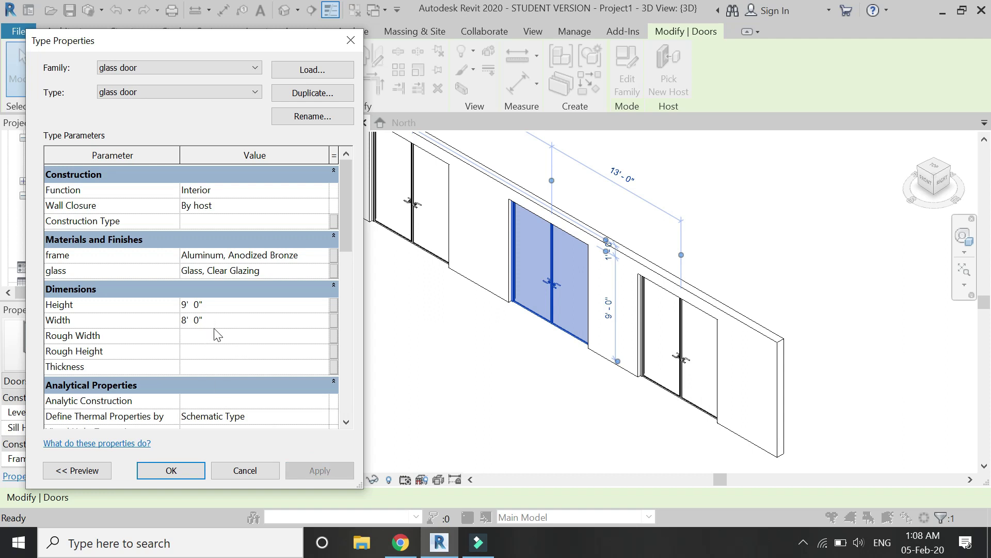
left_click(194, 470)
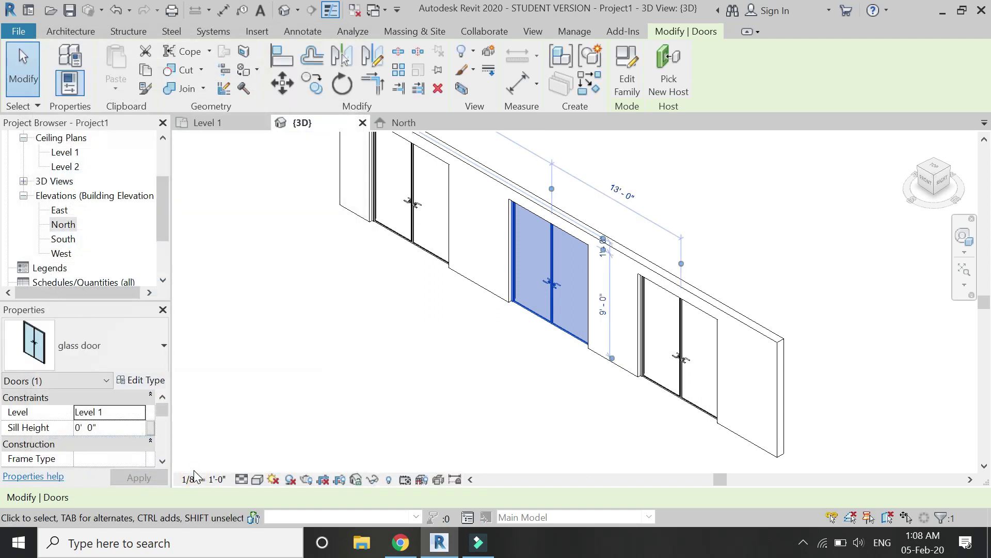
left_click(317, 400)
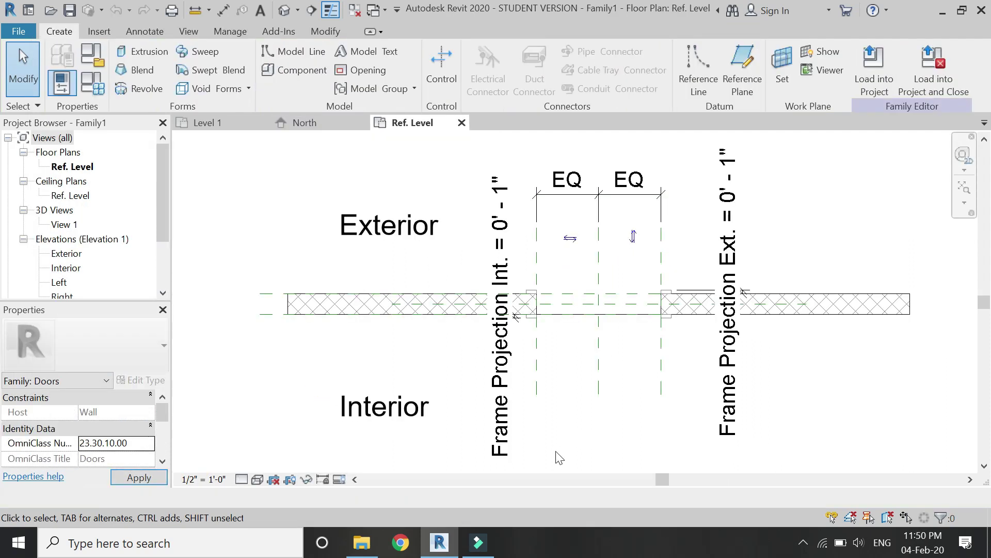
Set the family view scale to 3" = 1'-0"
left_click(257, 480)
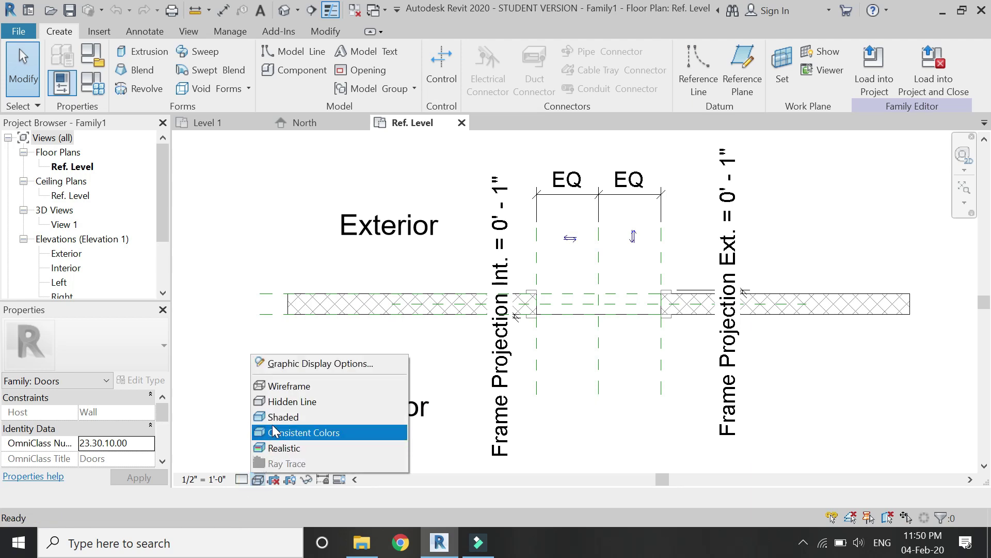
left_click(212, 480)
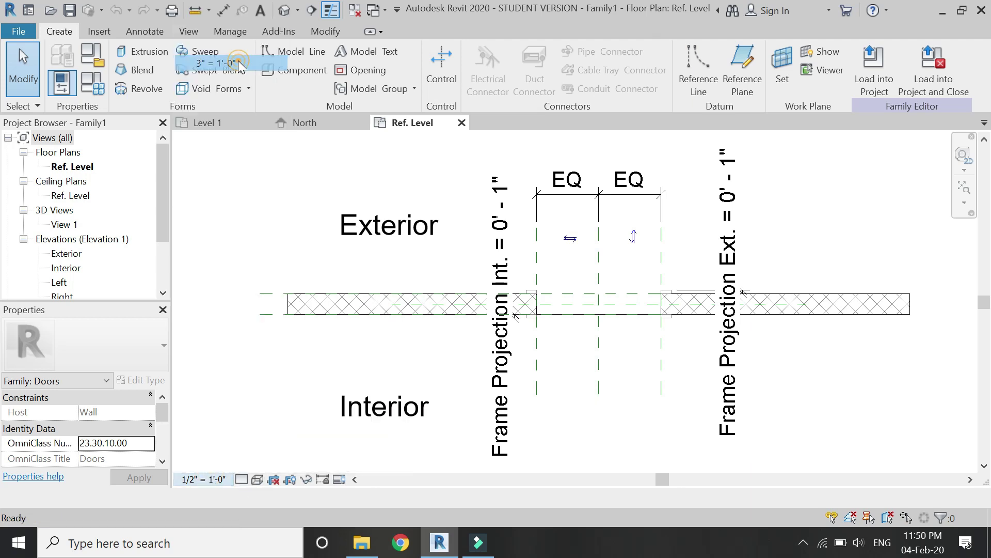
left_click(216, 63)
scroll(615, 327, "up", 5)
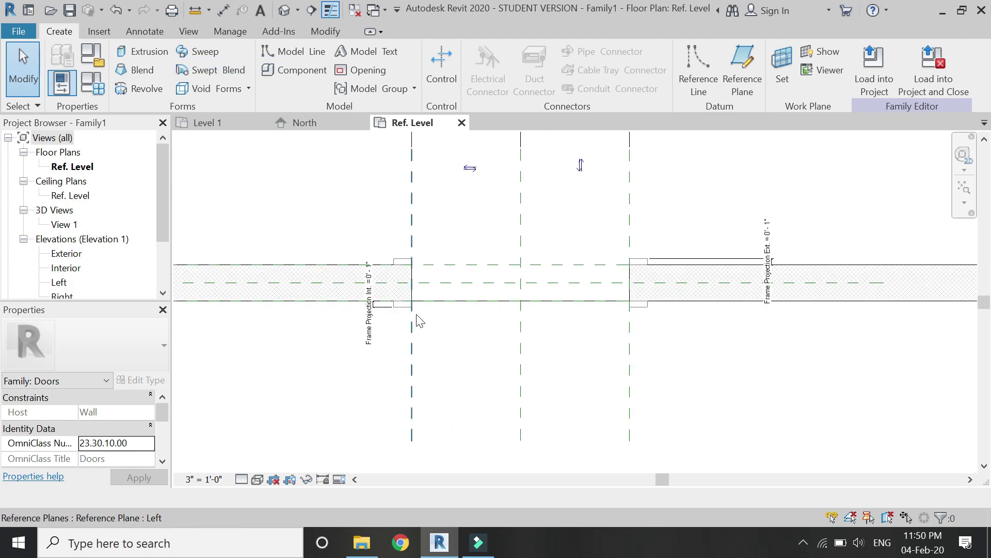
Delete the lower and upper default frame extrusions
left_click(401, 307)
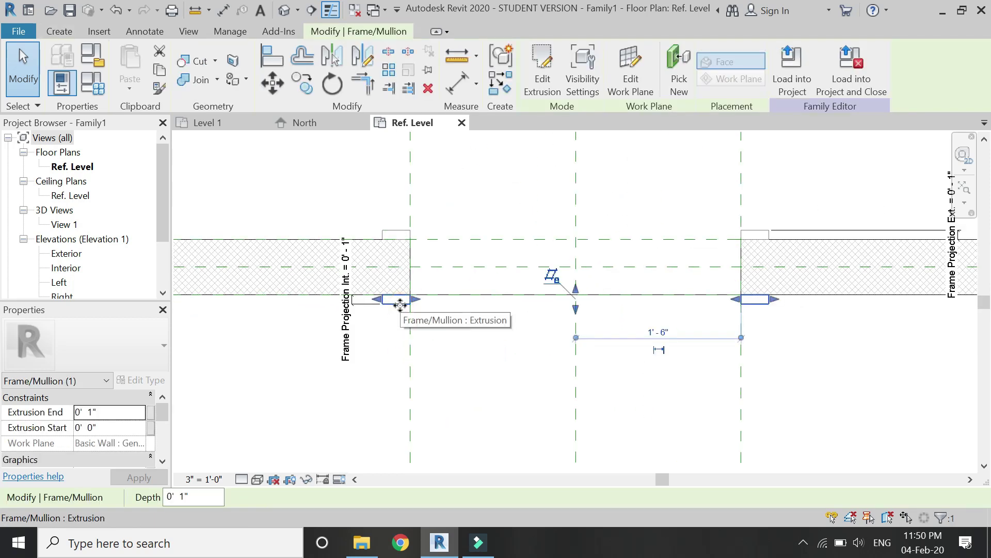
key("Delete")
left_click(401, 233)
key("Delete")
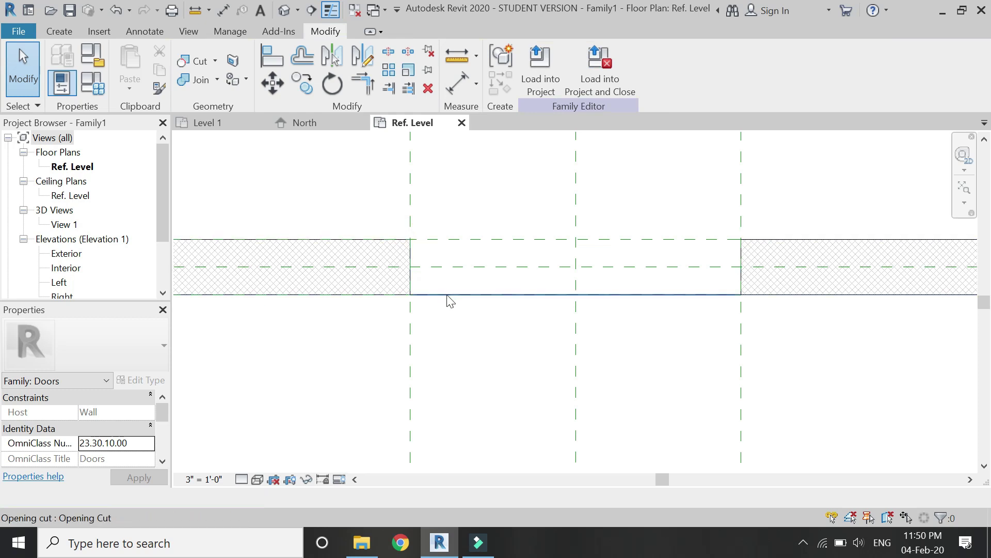
Open the family's Interior elevation, then its Exterior elevation
scroll(57, 266, "down", 1)
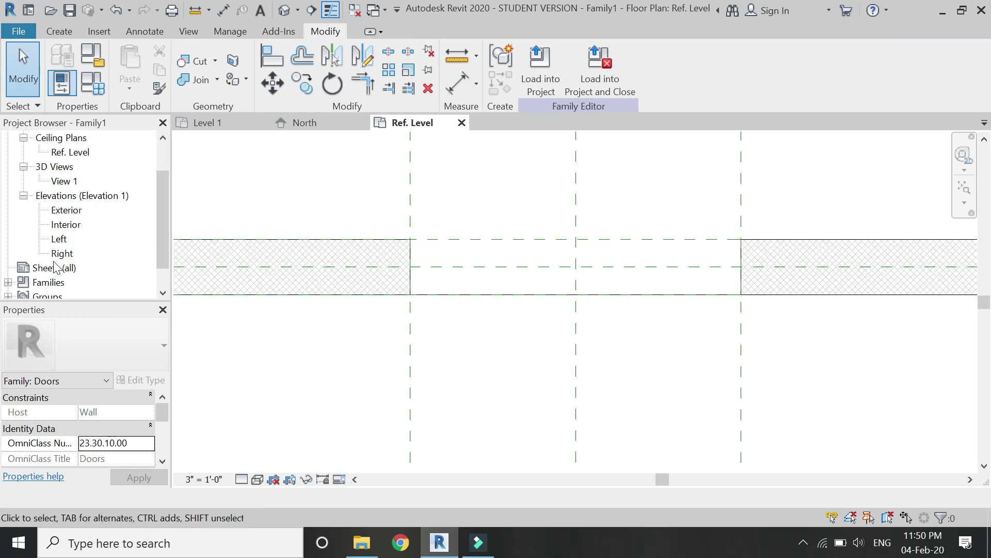
double_click(69, 225)
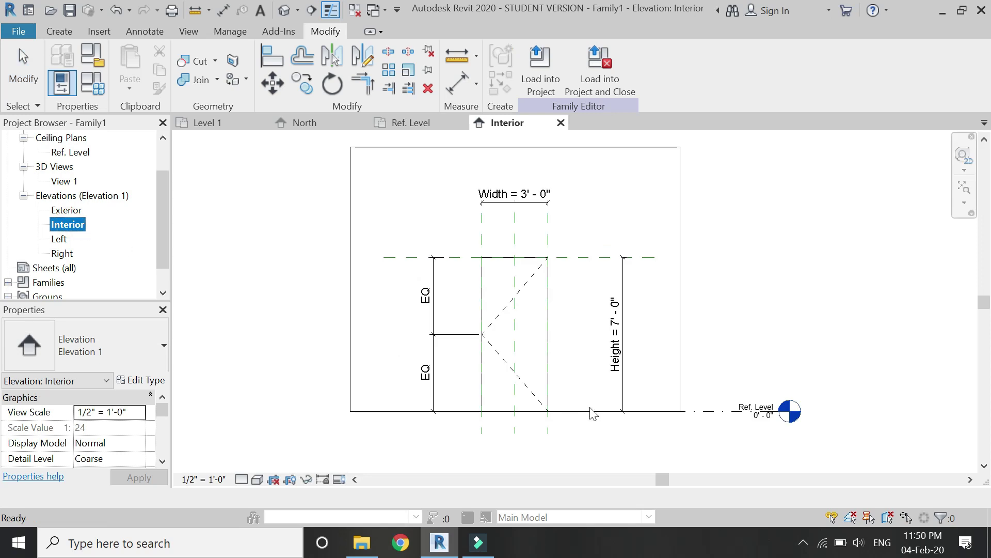
scroll(580, 392, "up", 2)
double_click(68, 210)
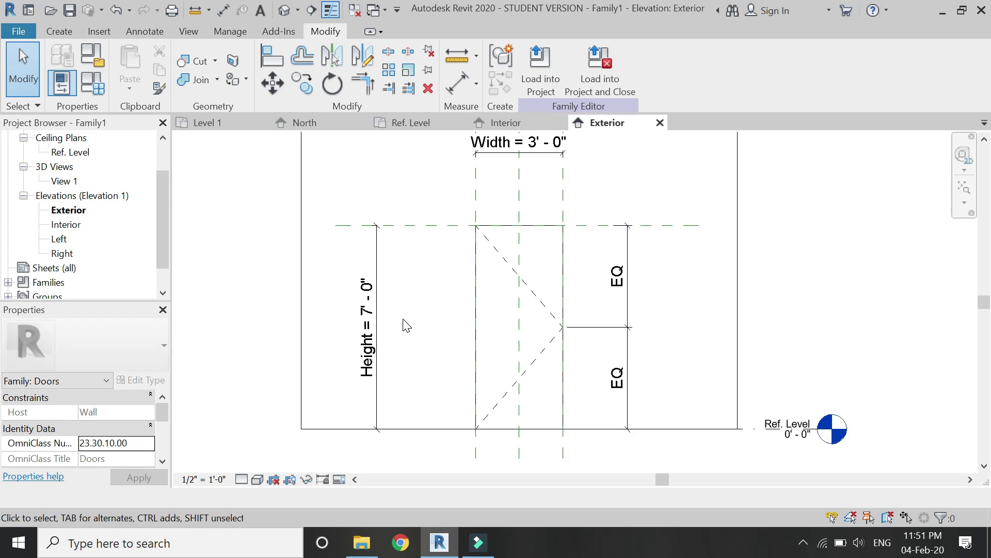
Sketch a new extrusion rectangle over the opening, locking left, top and right edges to reference planes
left_click(59, 32)
left_click(137, 52)
left_click(583, 52)
left_click(476, 226)
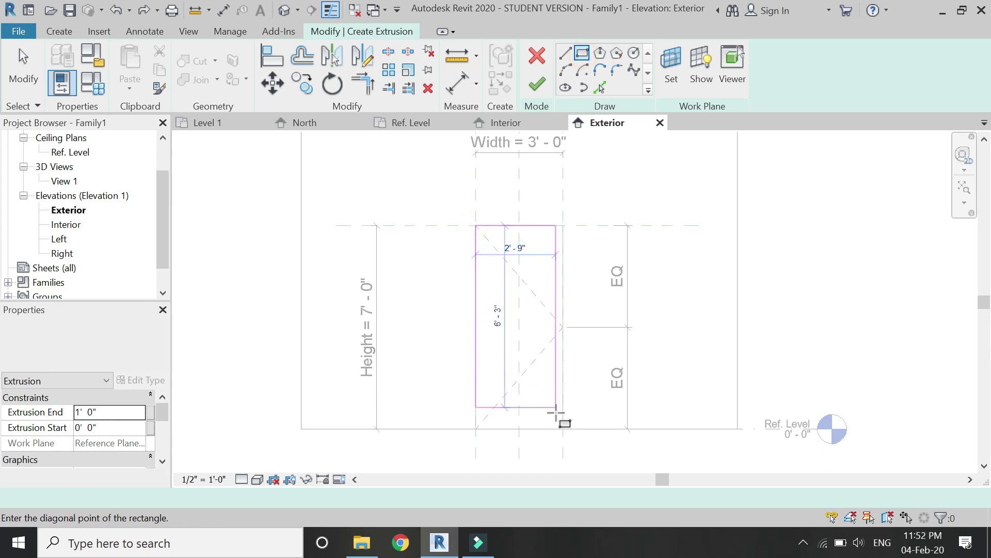
left_click(562, 428)
left_click(459, 342)
left_click(507, 210)
left_click(580, 312)
key("Escape")
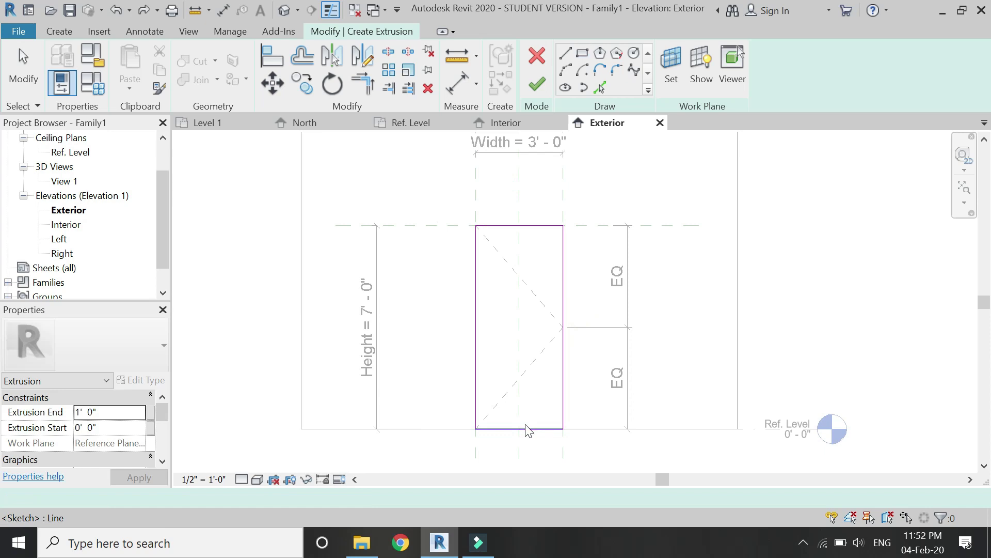
left_click(525, 426)
left_click(427, 211)
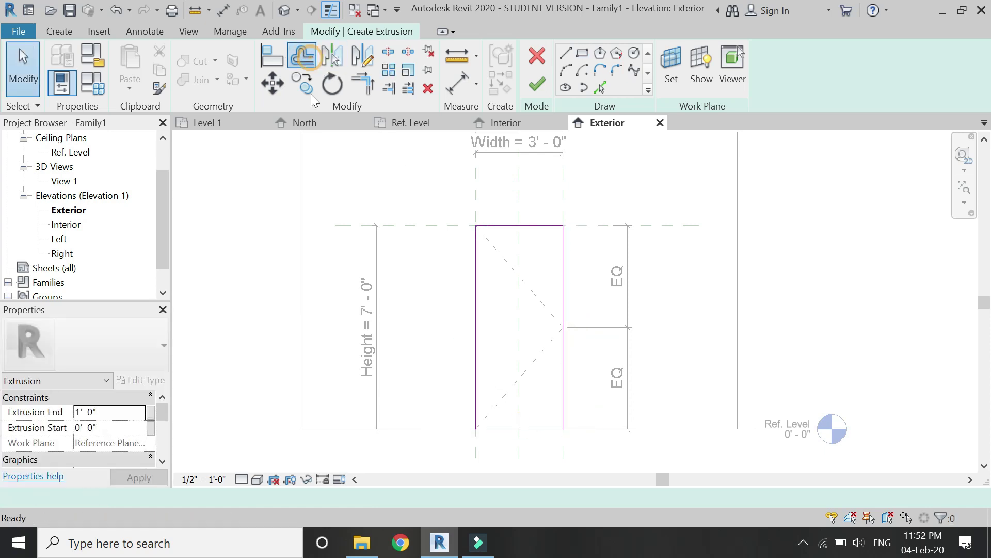
Offset the top, right and left lines 2" inward and trim the inner corner
left_click(303, 55)
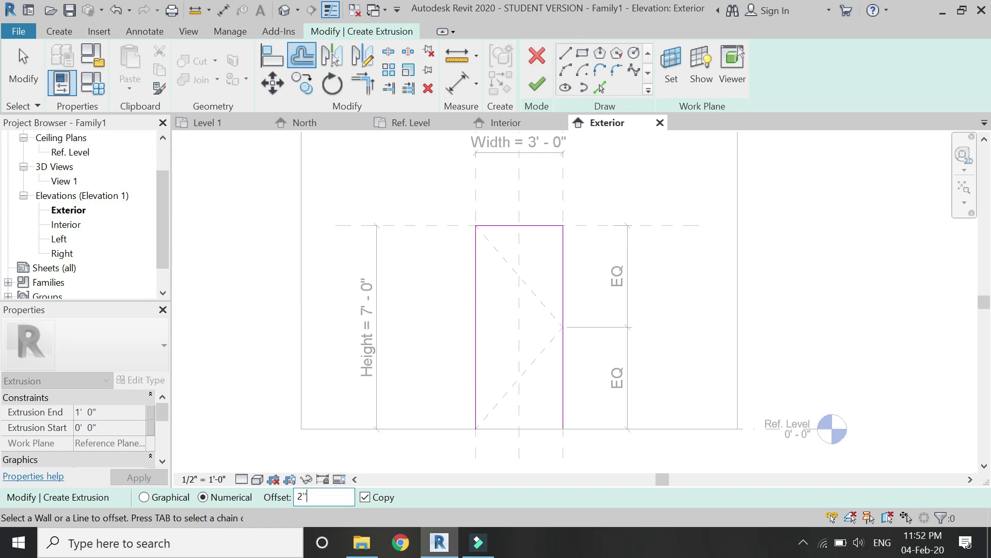
left_click(499, 226)
left_click(563, 273)
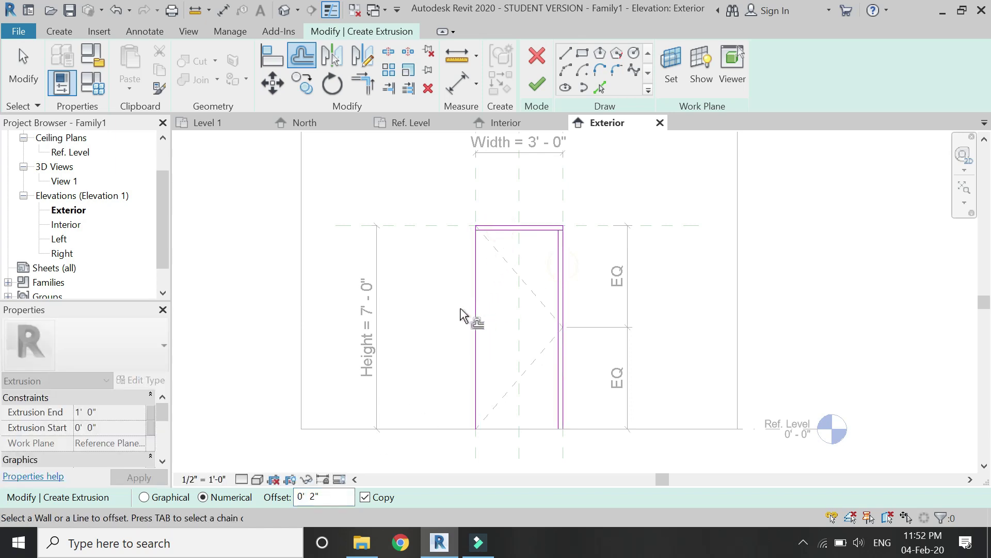
left_click(478, 307)
left_click(366, 85)
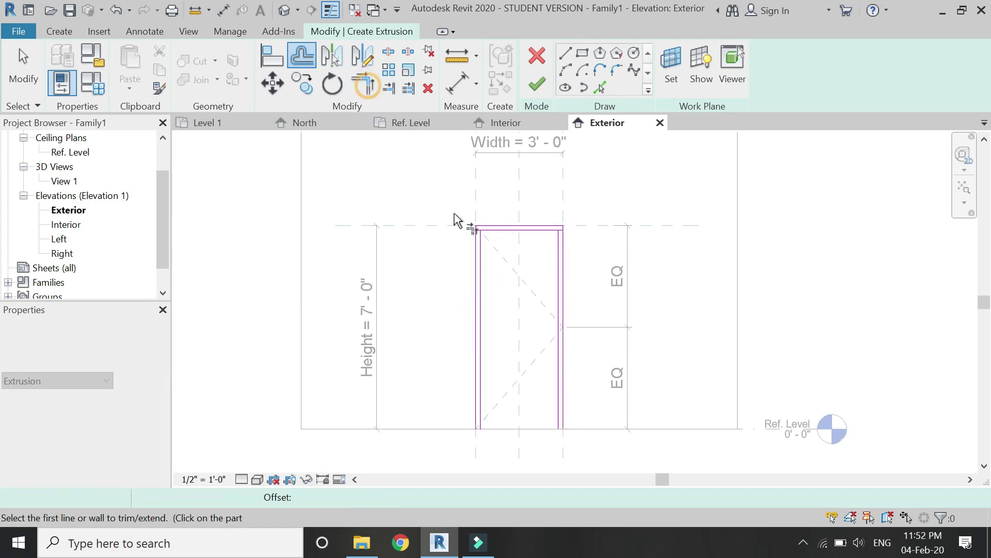
left_click(531, 231)
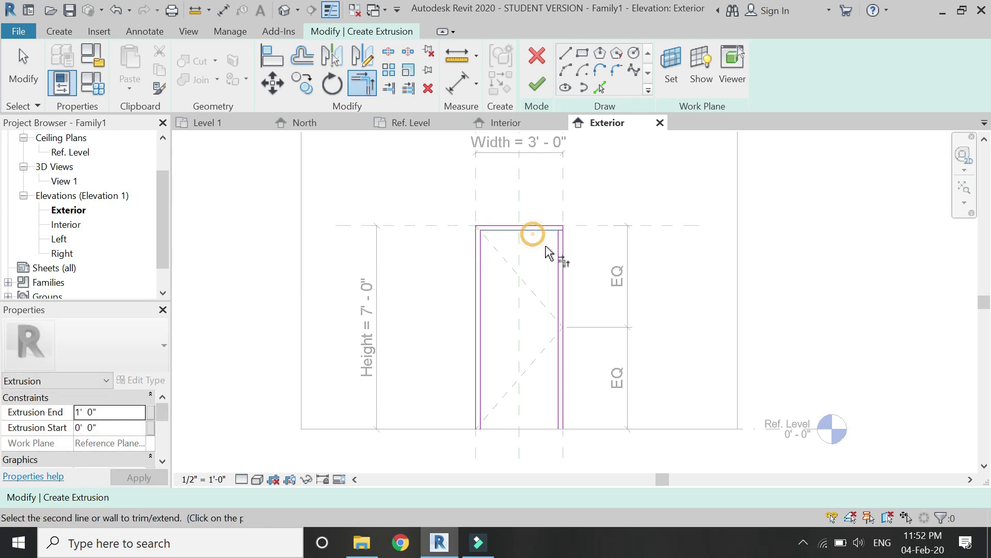
left_click(557, 256)
Draw bottom lines at both jambs to close the frame sketch
left_click(564, 57)
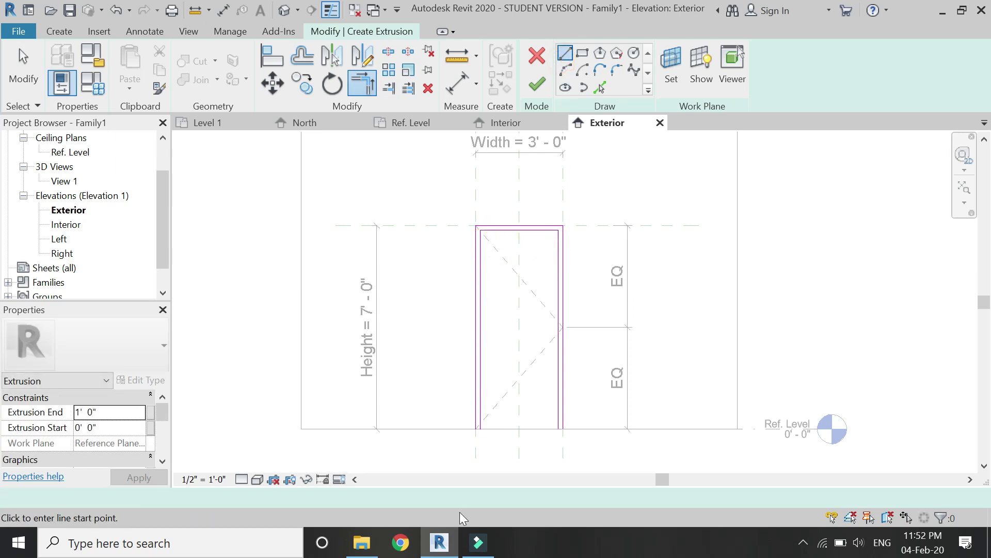
scroll(479, 428, "up", 5)
left_click(476, 422)
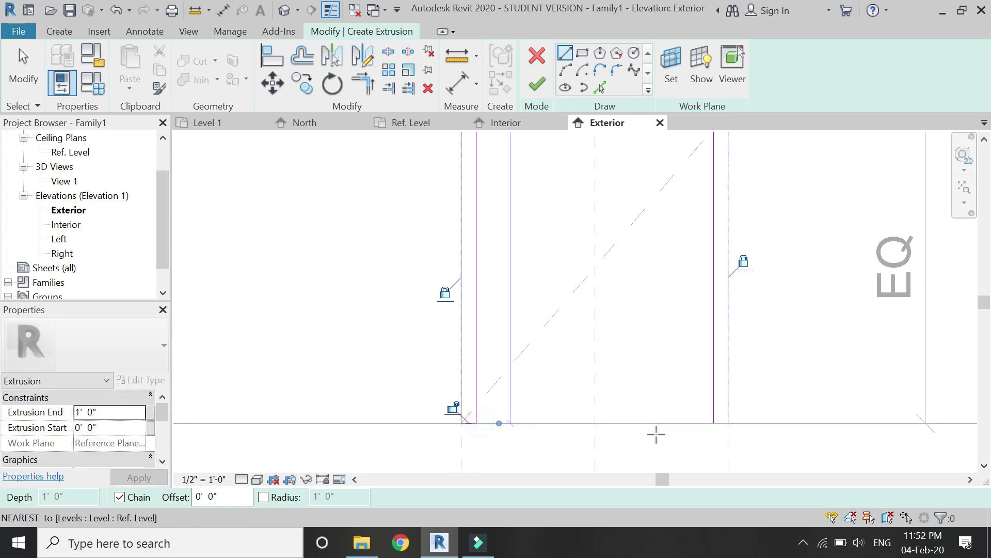
left_click(714, 422)
left_click(728, 423)
scroll(516, 418, "down", 5)
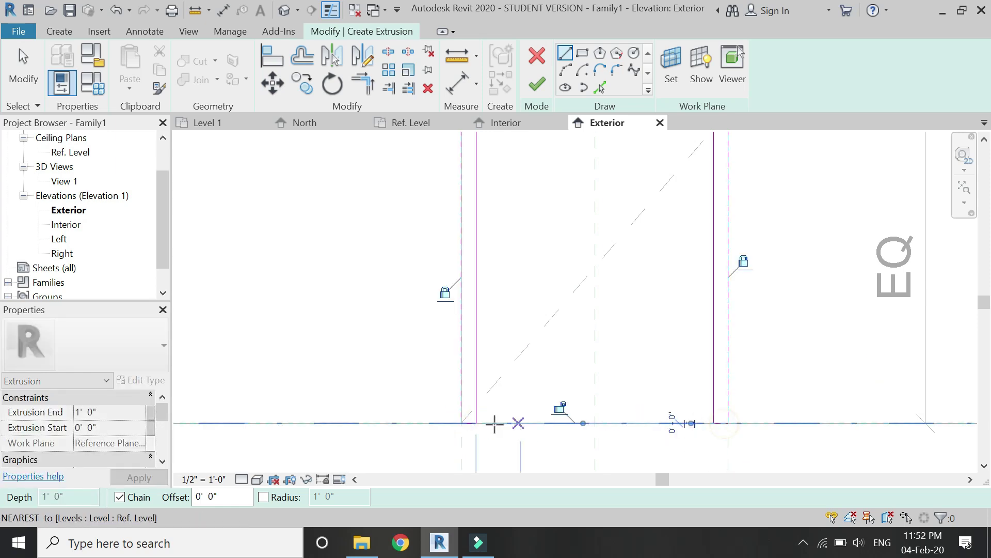
key("Escape")
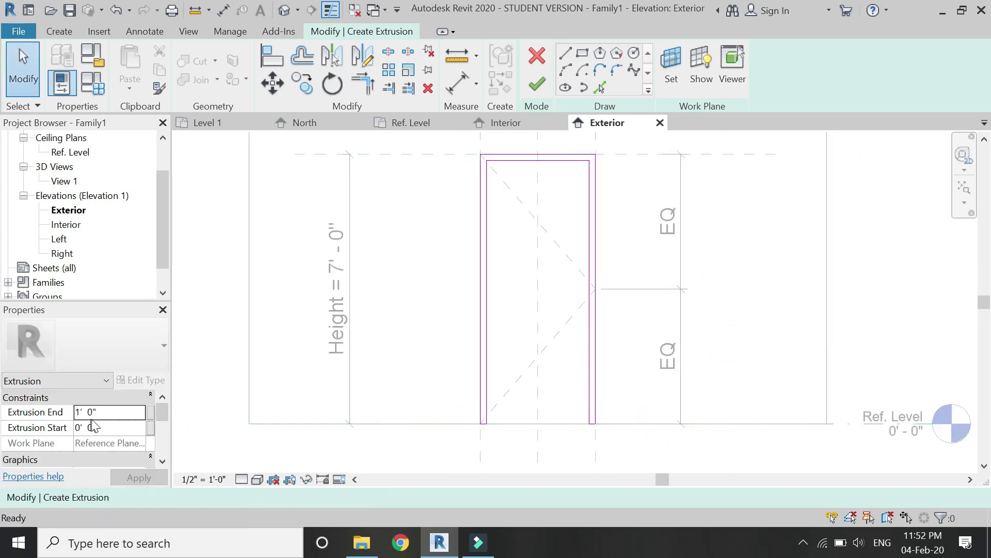
Set the extrusion to run from -1" to 1" and finish the frame
left_click(112, 410)
left_click(104, 427)
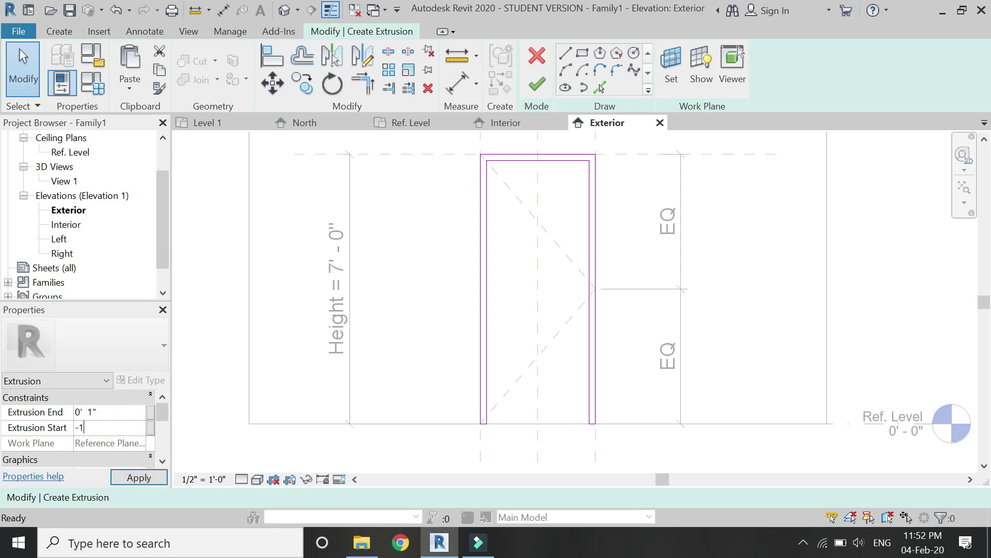
key("Return")
left_click(117, 478)
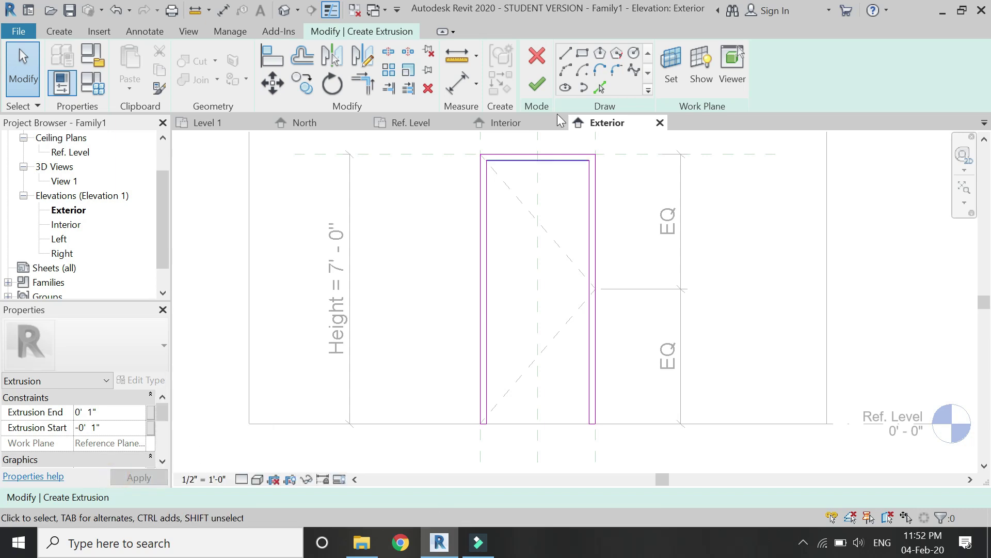
left_click(537, 87)
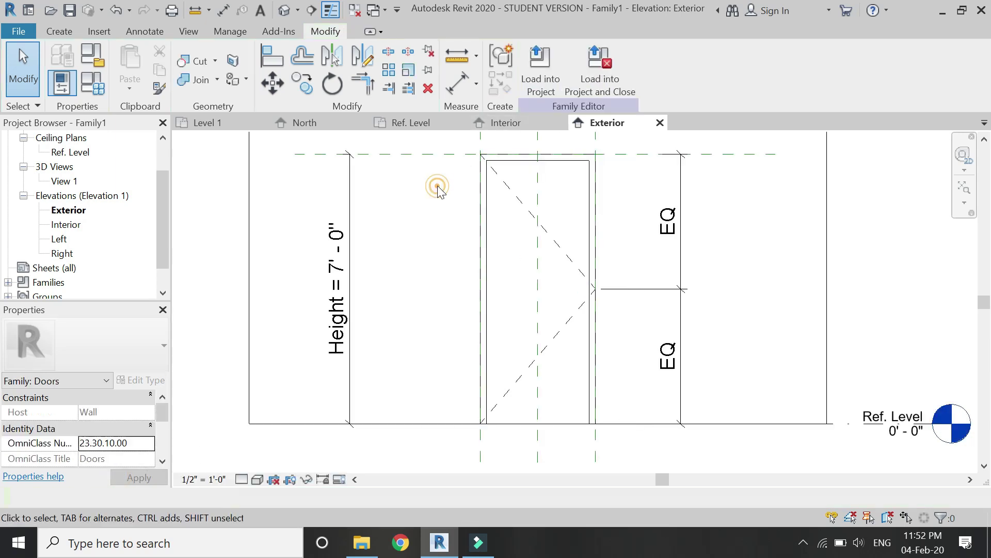
Associate the frame extrusion's Material with a new family parameter named 'frame'
left_click(485, 249)
key("Escape")
left_click(486, 259)
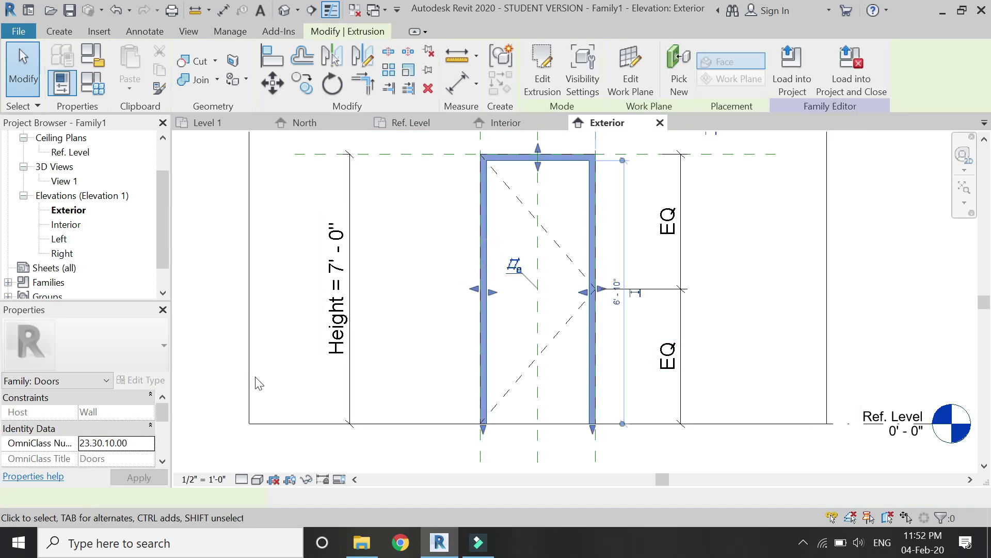
left_click(150, 443)
left_click(108, 358)
type("fra")
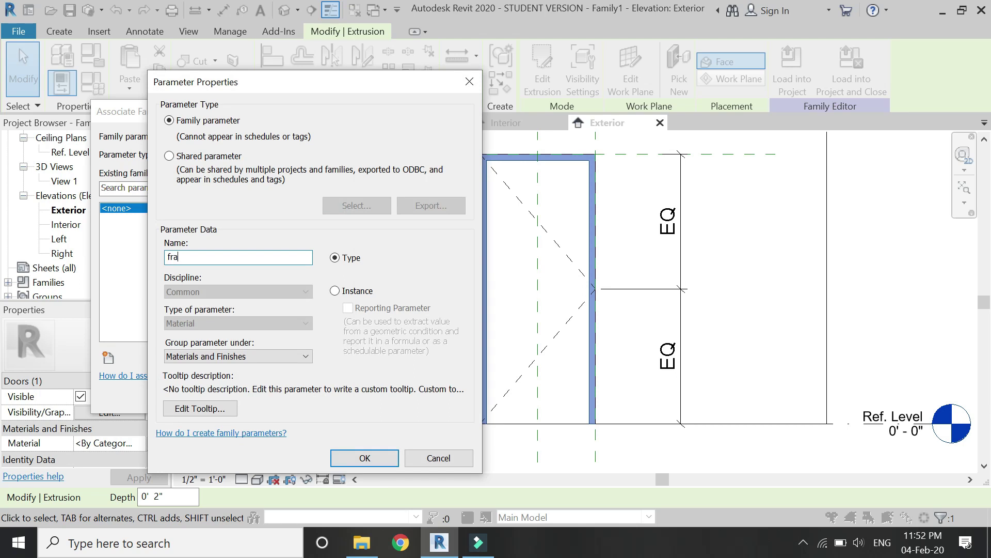
left_click(369, 458)
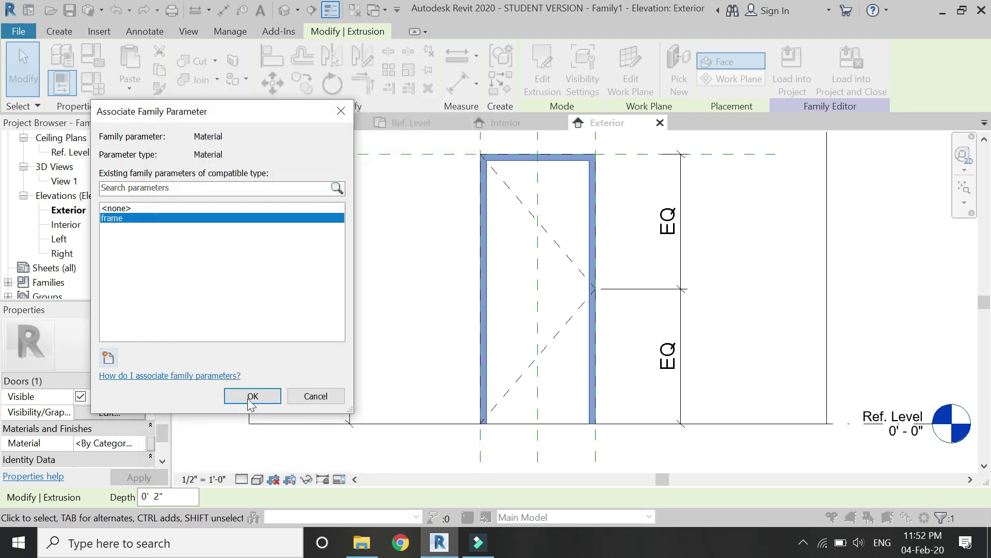
left_click(253, 397)
left_click(399, 239)
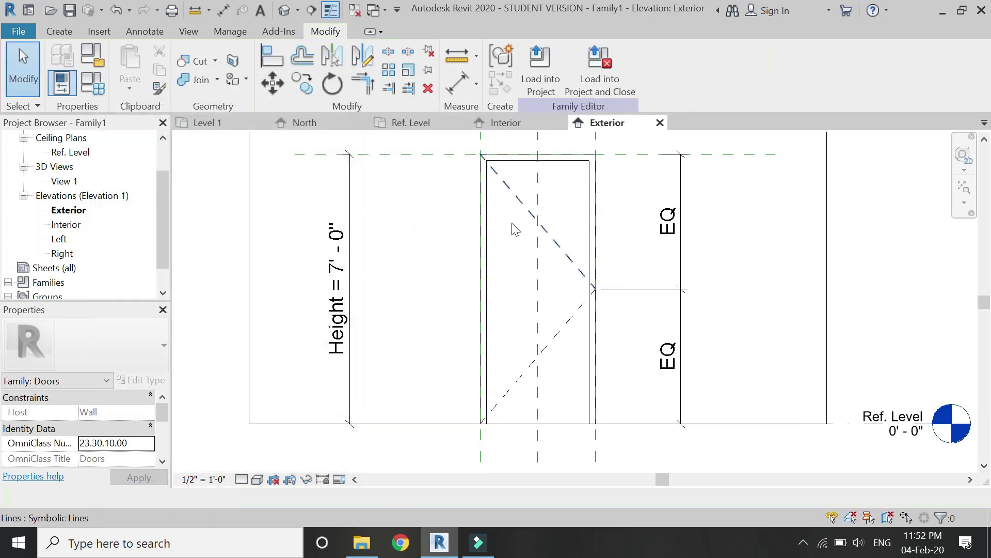
left_click(59, 32)
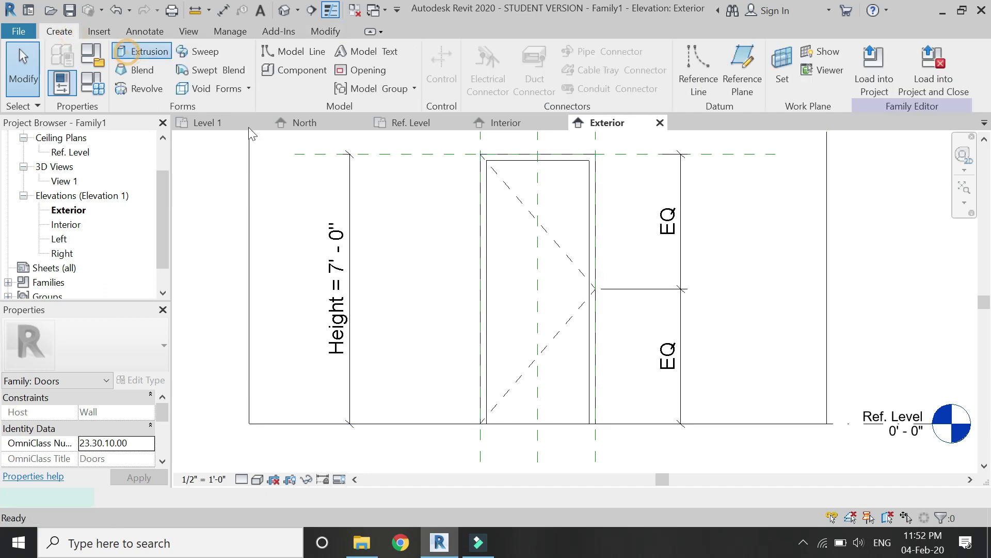
left_click(106, 53)
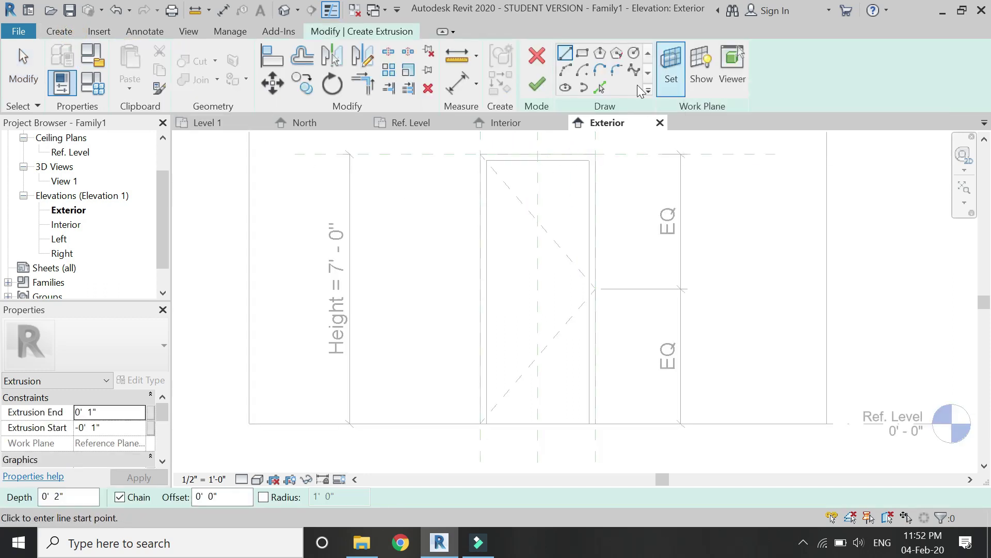
Sketch the left leaf rectangle inside the frame, locking its right edge to the centre plane
left_click(583, 53)
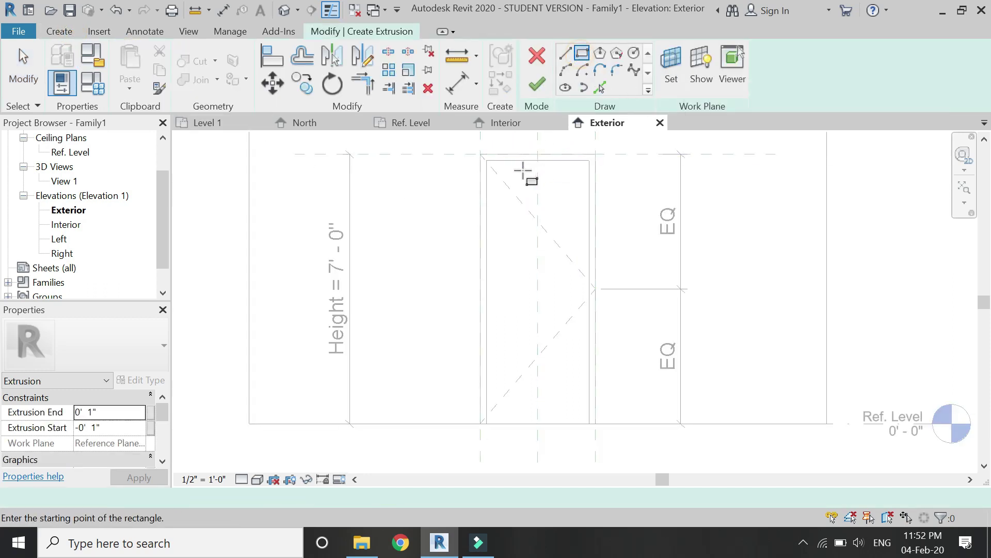
left_click(486, 161)
left_click(537, 424)
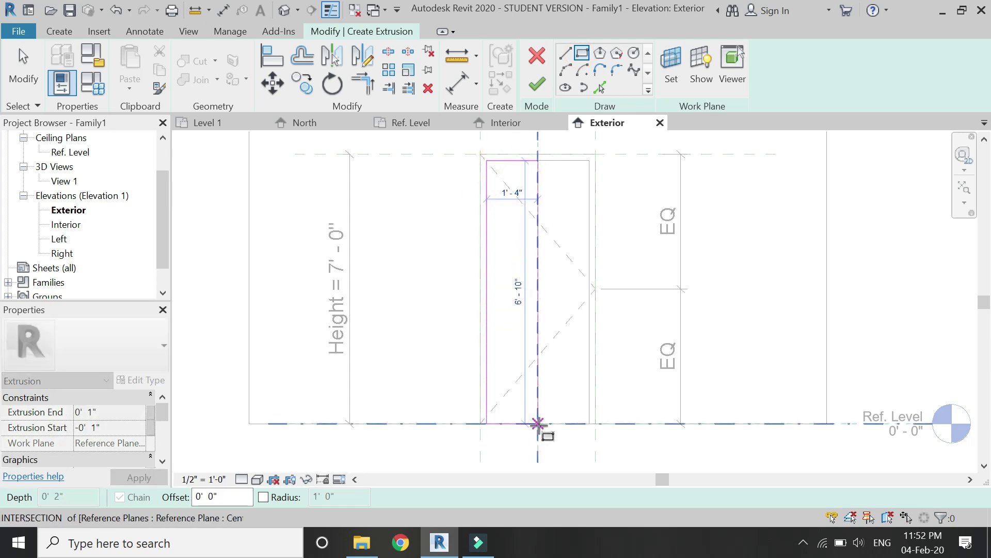
left_click(538, 423)
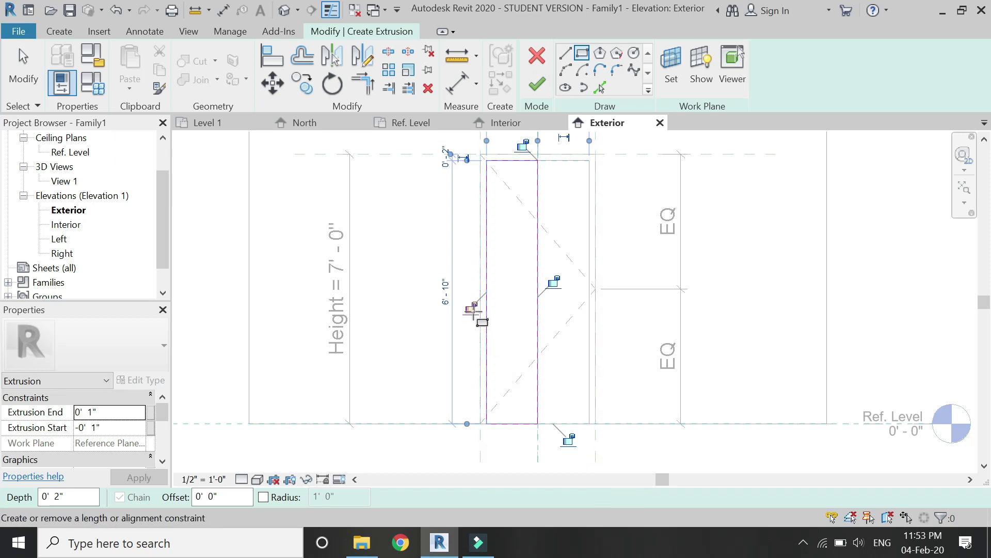
left_click(554, 281)
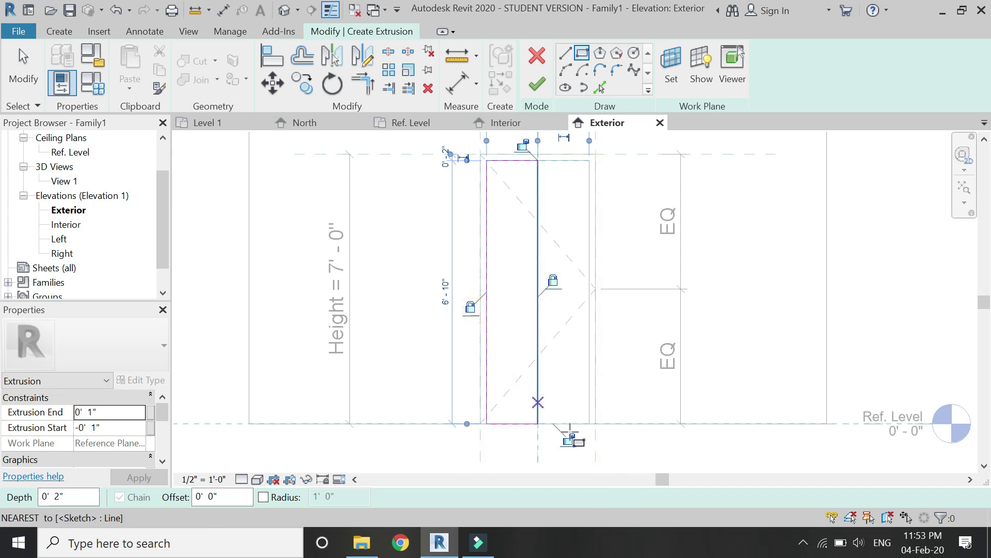
middle_click_drag(522, 175, 514, 195)
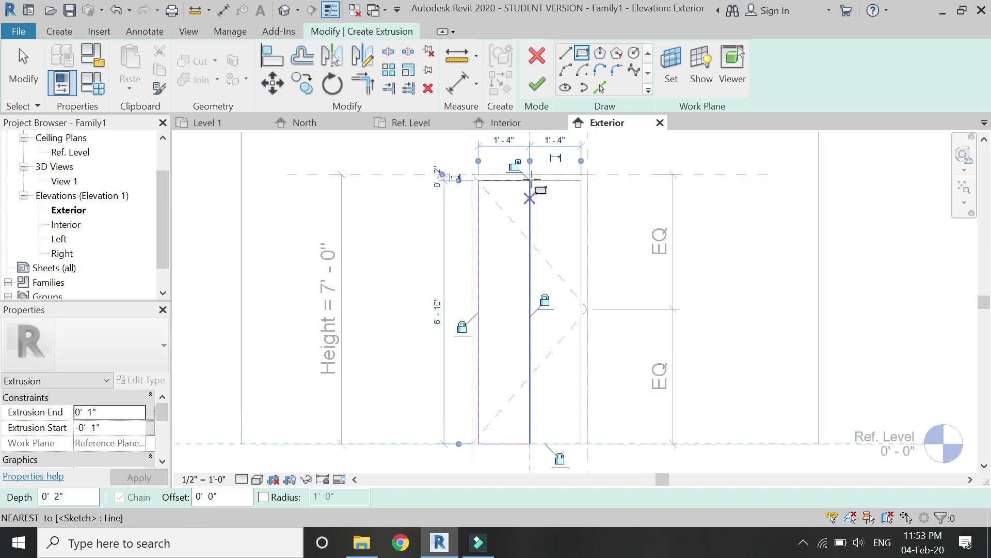
key("Escape")
key("Escape")
Offset all four leaf lines 1" inward
left_click(302, 56)
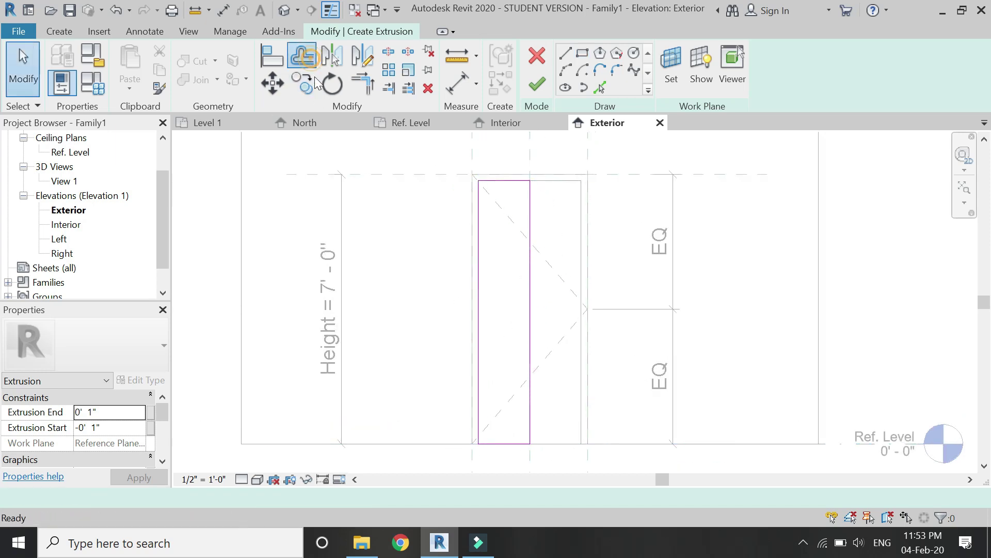
double_click(325, 498)
type("1")
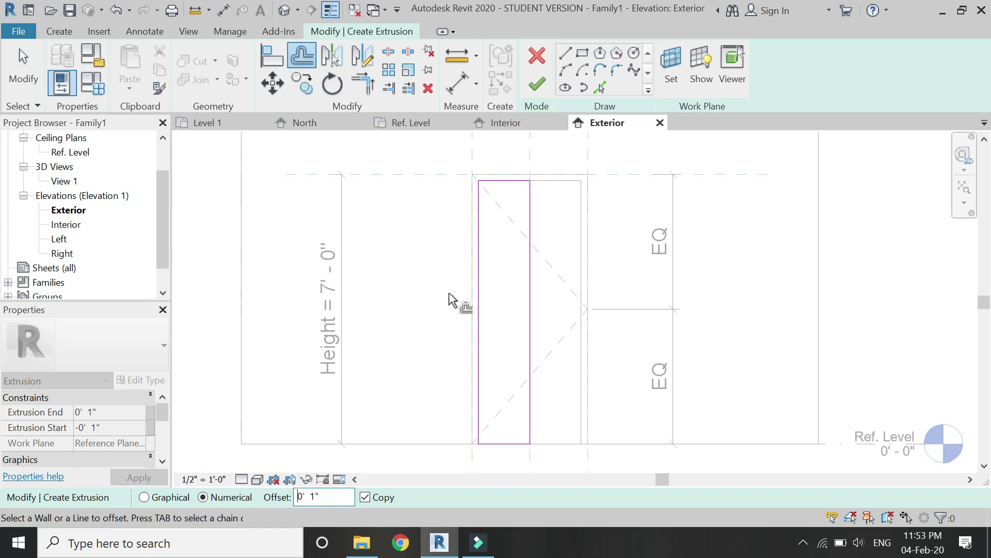
left_click(502, 181)
left_click(524, 214)
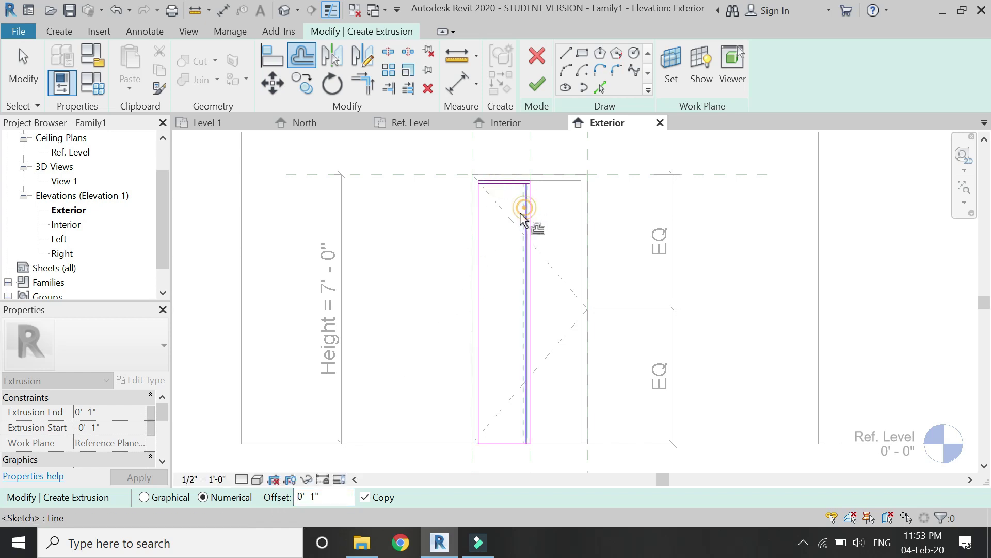
left_click(479, 240)
left_click(503, 439)
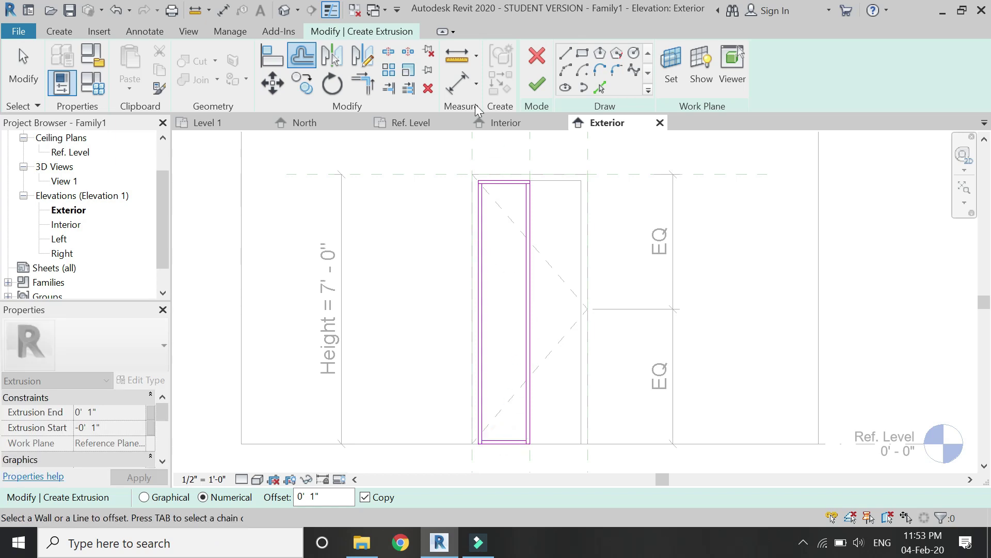
Trim the inner lines into four clean corners to form the 1" border
scroll(480, 162, "up", 3)
left_click(507, 210)
left_click(483, 237)
left_click(549, 210)
left_click(574, 230)
scroll(504, 186, "down", 3)
scroll(499, 400, "up", 4)
left_click(475, 408)
left_click(497, 422)
left_click(547, 423)
left_click(577, 413)
left_click(575, 413)
left_click(565, 422)
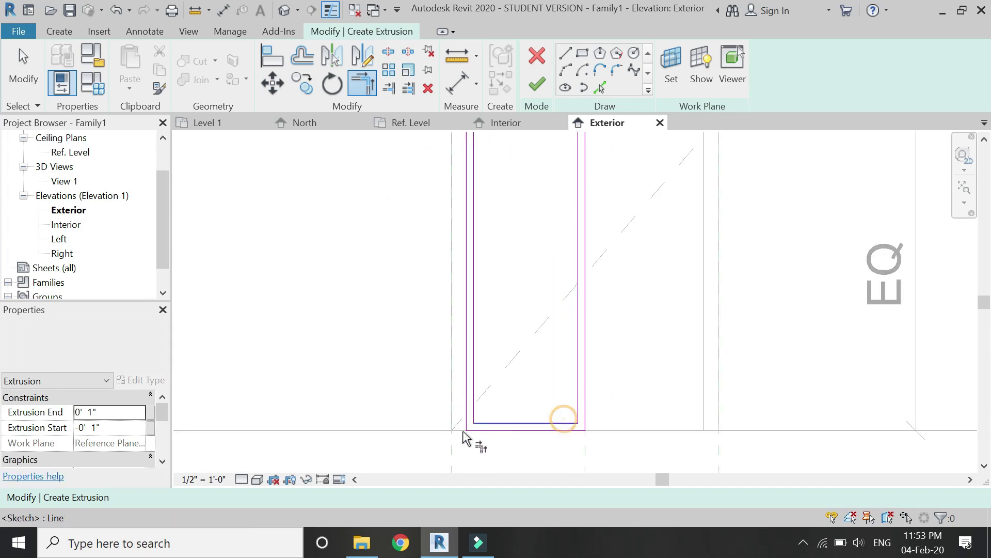
Set the leaf extrusion depth from -1/2" to 1/2" and finish it
left_click(122, 412)
type("1/2")
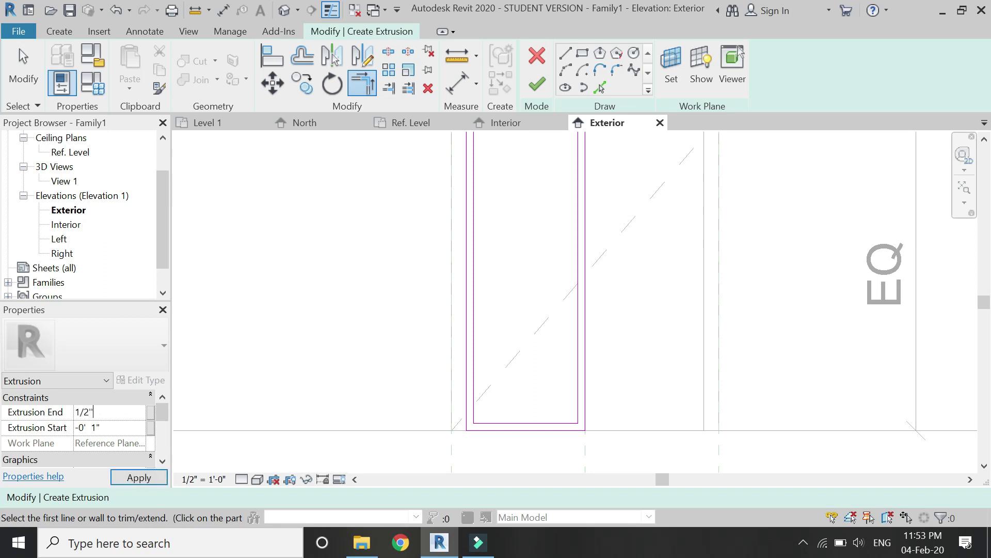
left_click(125, 429)
left_click(148, 474)
left_click(538, 85)
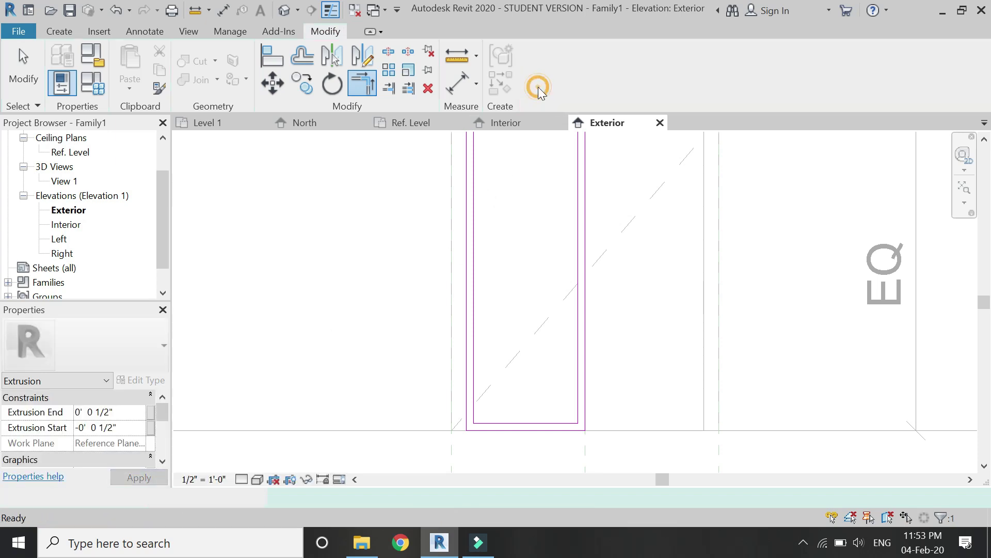
key("Escape")
Sketch a panel rectangle inside the left leaf, locking its right, left and bottom edges to the frame
key("z")
key("f")
left_click(59, 31)
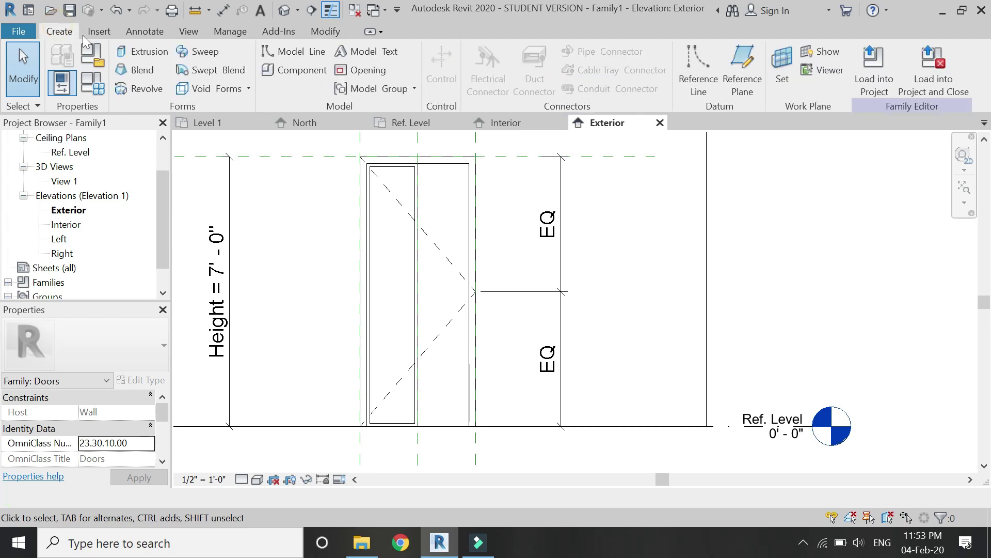
left_click(124, 54)
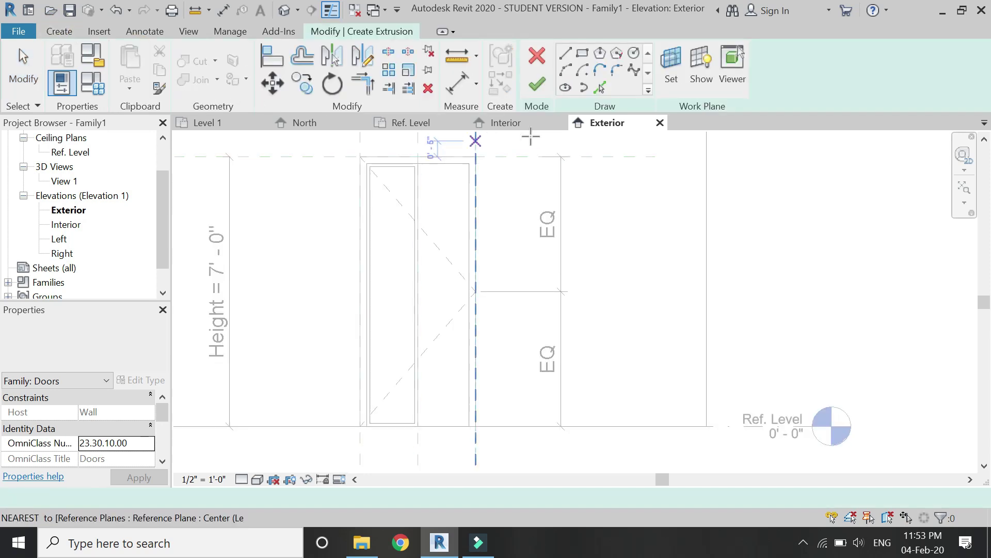
left_click(582, 53)
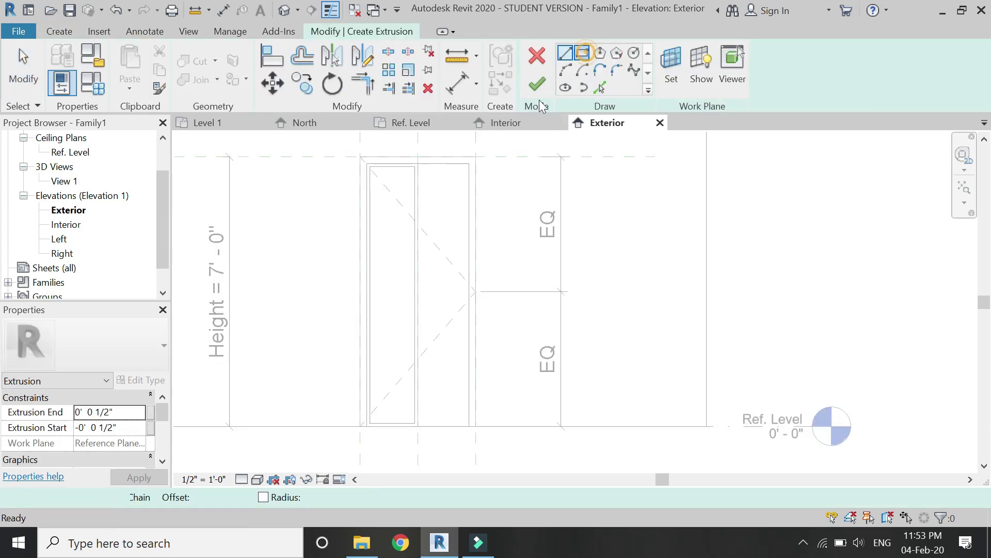
left_click(368, 165)
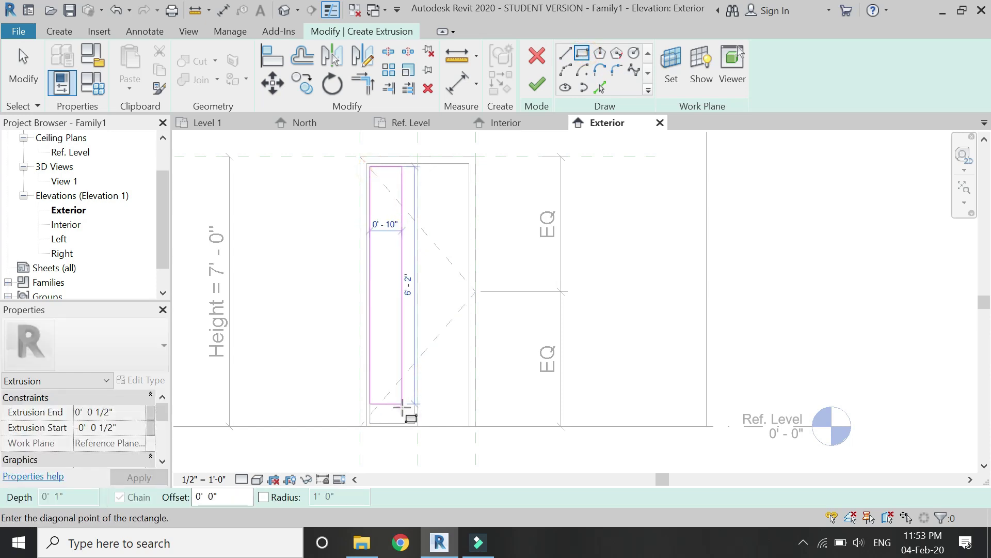
left_click(415, 423)
left_click(431, 279)
left_click(355, 310)
left_click(407, 440)
key("Escape")
key("Escape")
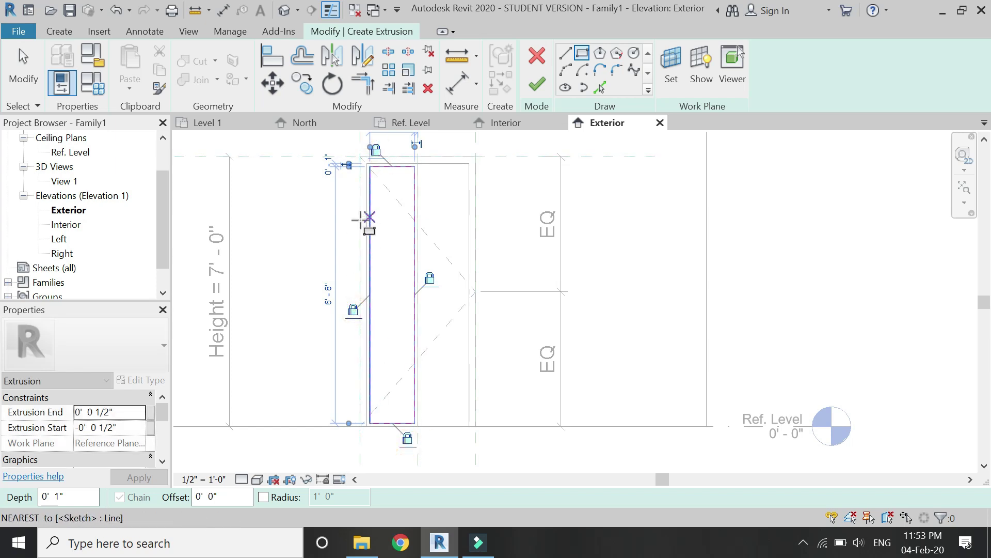
key("Escape")
Set the panel extrusion depth from -1/4" to 1/4" and finish the sketch
left_click(108, 411)
type("1/")
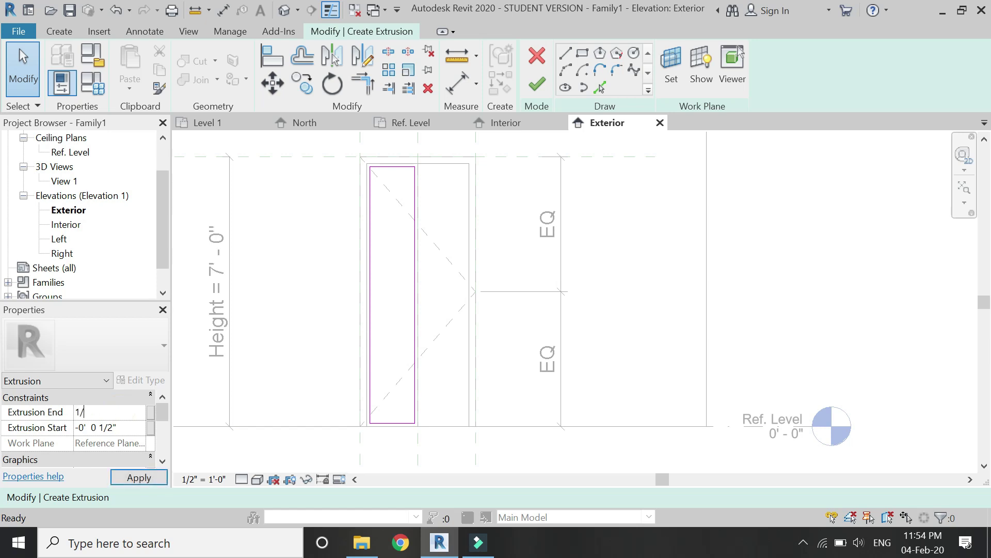
left_click(113, 428)
left_click(136, 478)
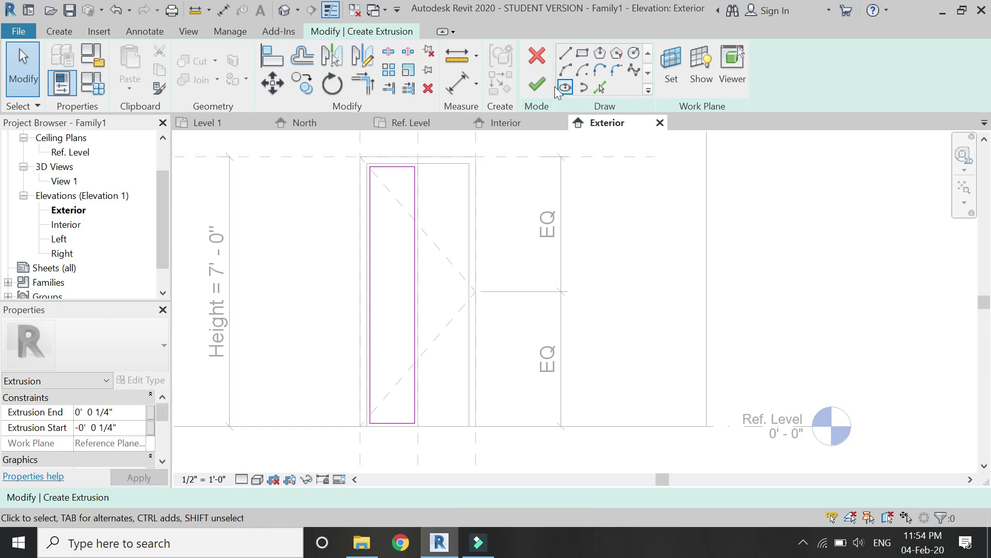
left_click(540, 86)
left_click(447, 217)
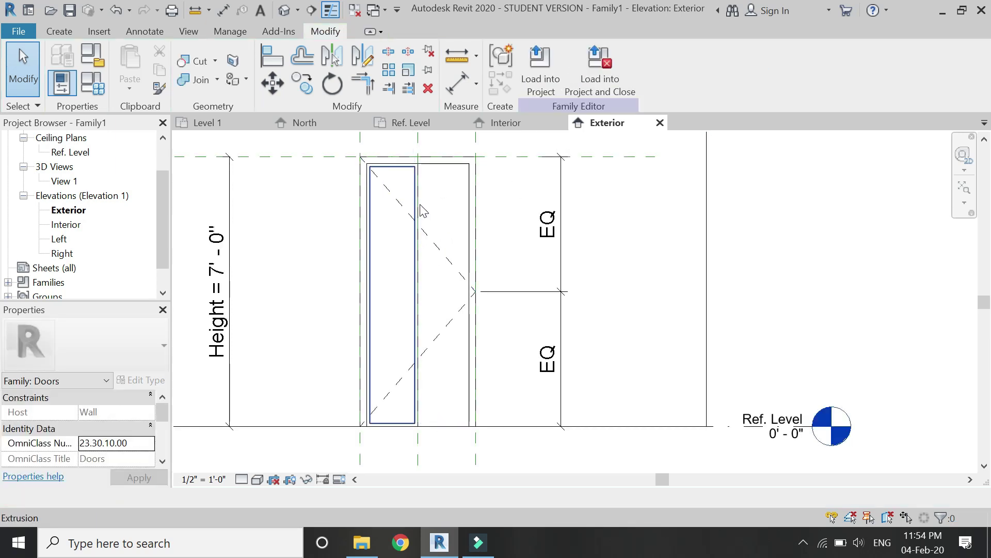
Associate the frame extrusion's material with the frame family parameter
scroll(422, 196, "up", 3)
left_click(420, 189)
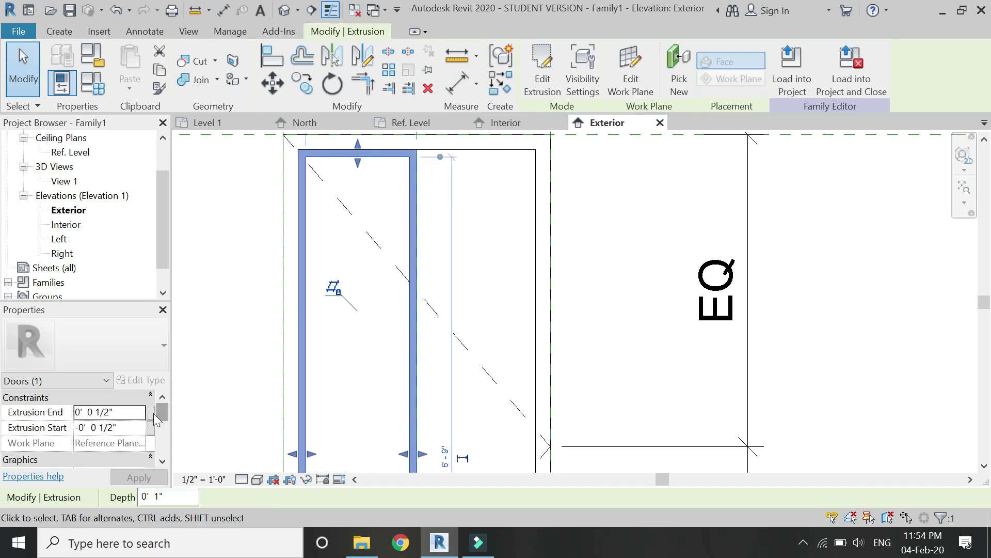
scroll(82, 434, "down", 3)
left_click(152, 446)
left_click(116, 219)
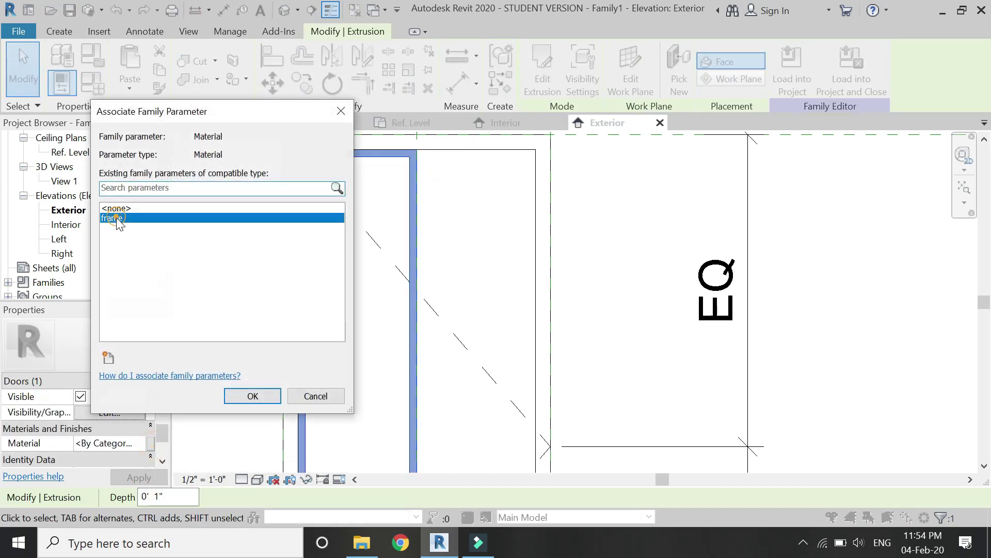
left_click(253, 395)
left_click(372, 177)
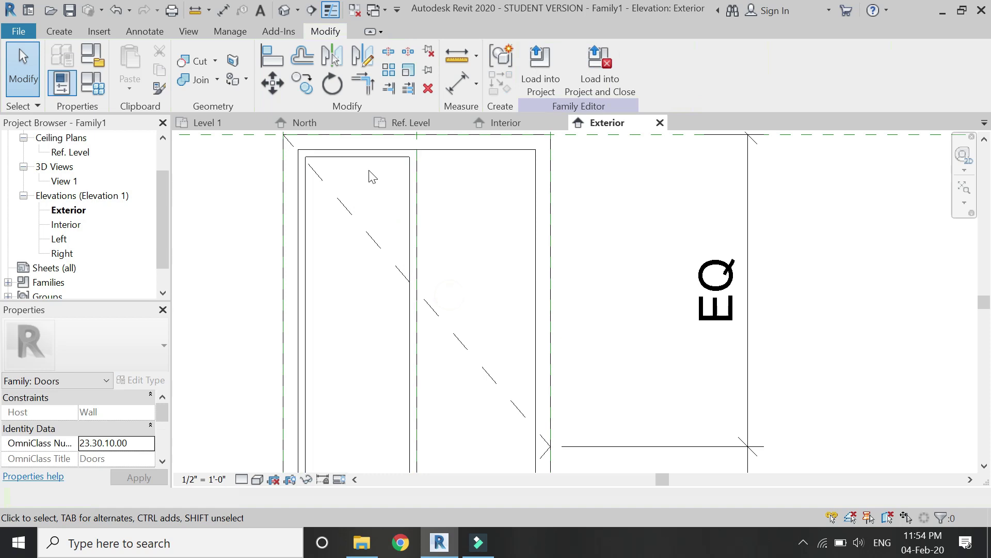
Link the left door panel's material to a new family parameter named 'glass'
left_click(372, 160)
left_click(378, 166)
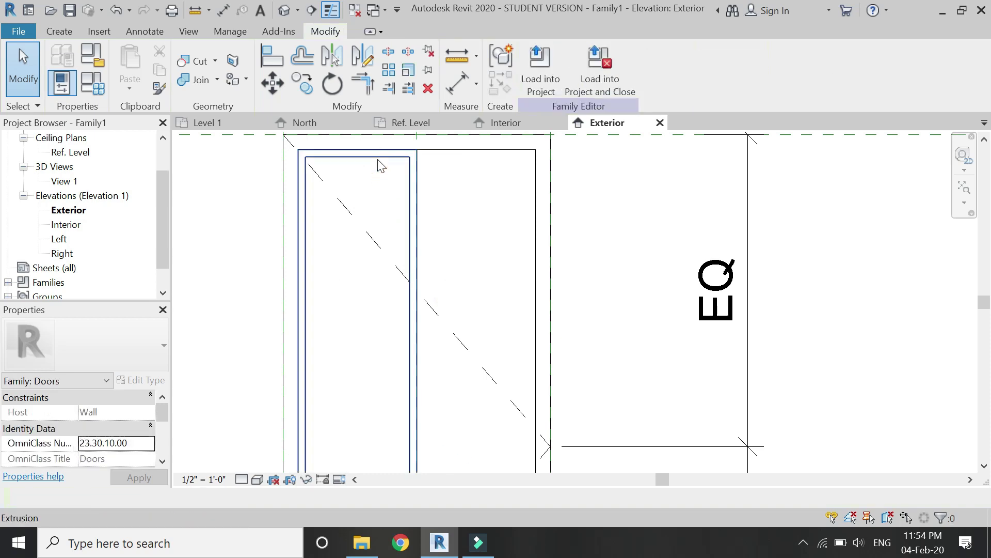
left_click(379, 164)
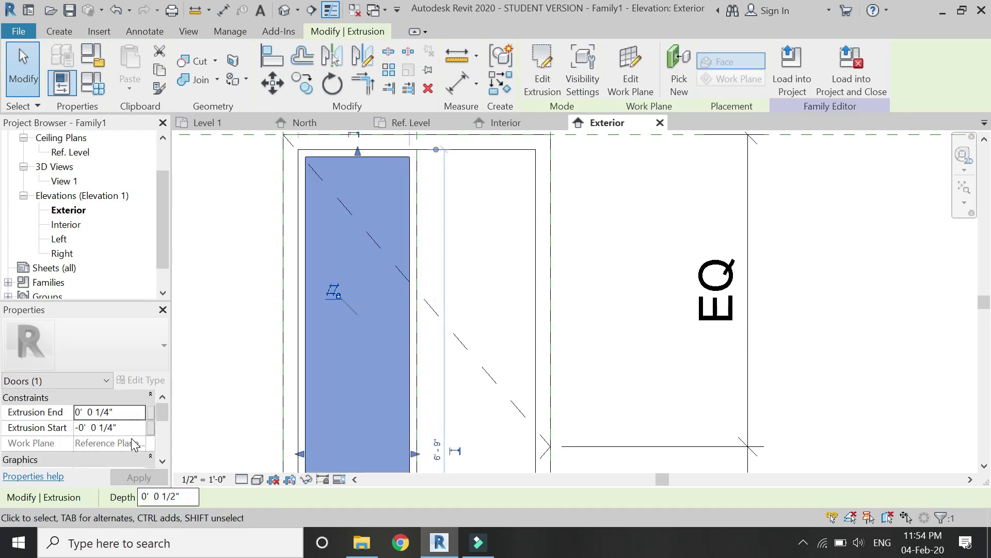
scroll(134, 443, "down", 3)
left_click(150, 443)
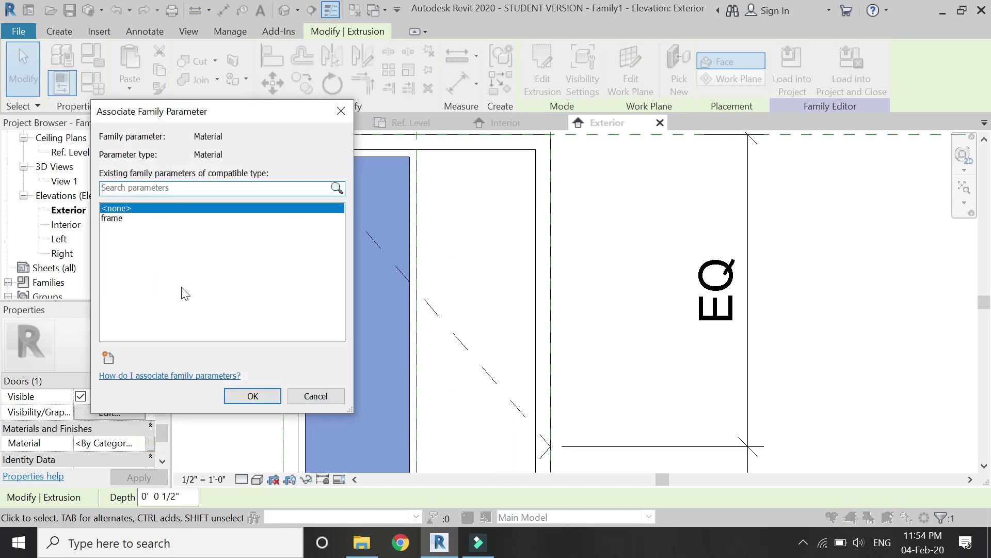
left_click(107, 358)
type("glass")
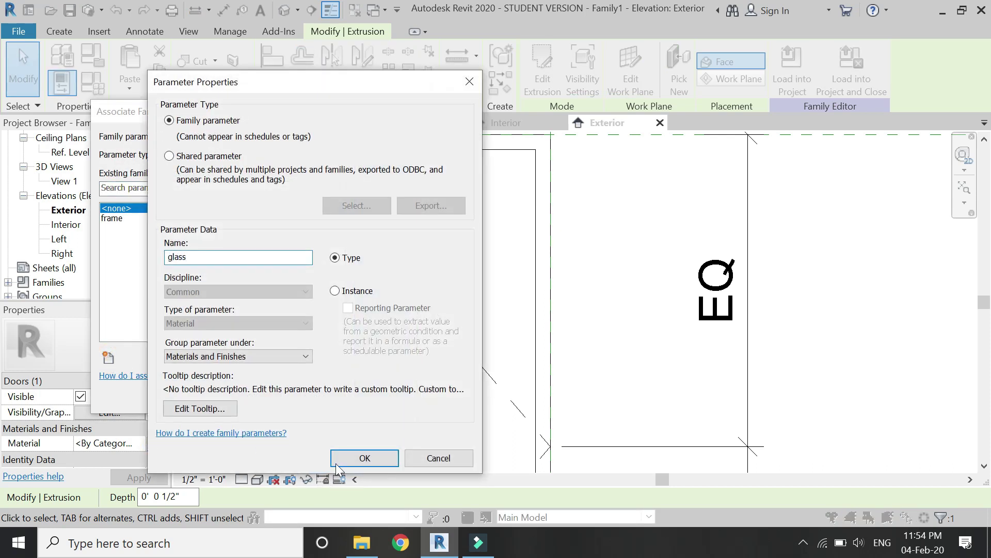
left_click(338, 461)
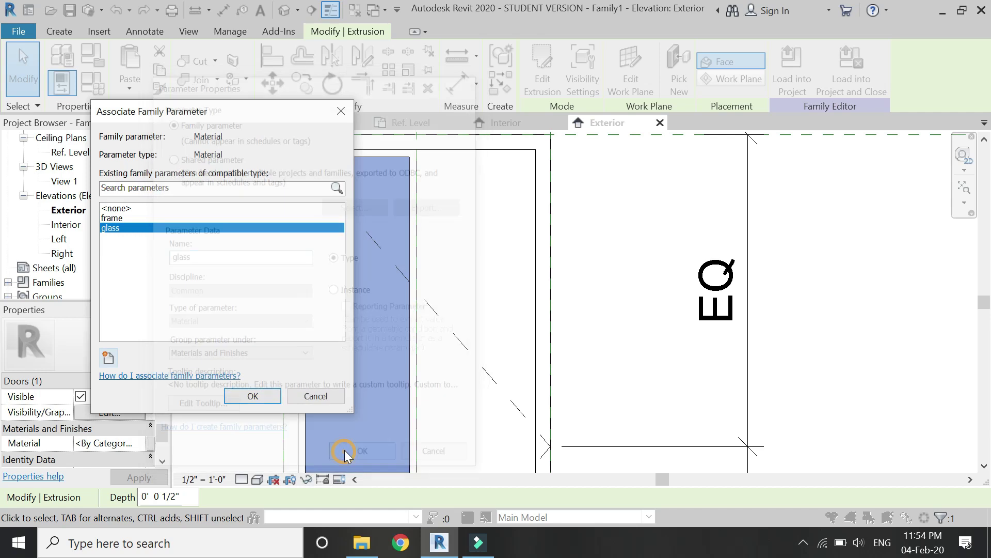
left_click(259, 398)
left_click(251, 356)
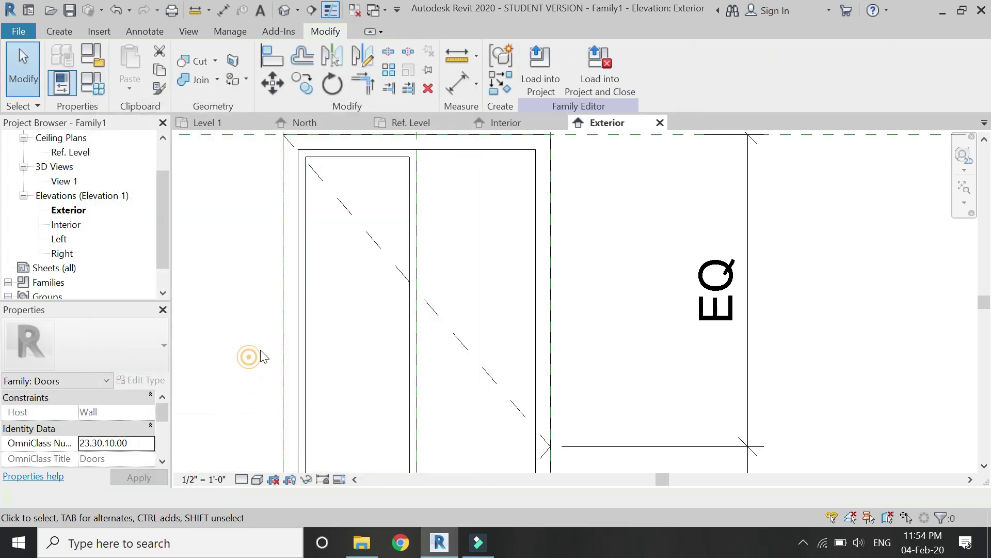
Copy the left glass panel into the right door leaf, using its top-right corner as base point
left_click(420, 193)
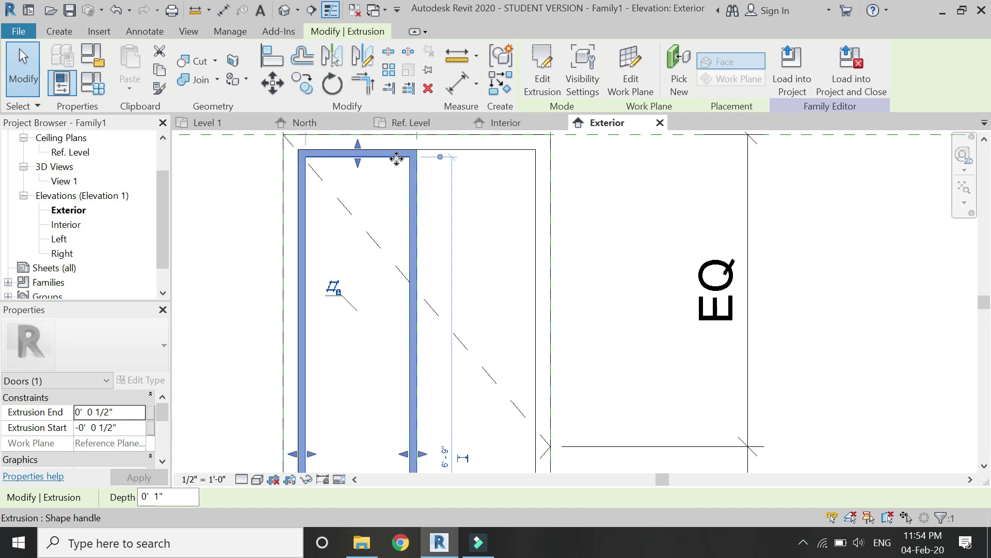
left_click(444, 188)
left_click_drag(445, 188, 401, 201)
middle_click_drag(382, 297, 377, 366)
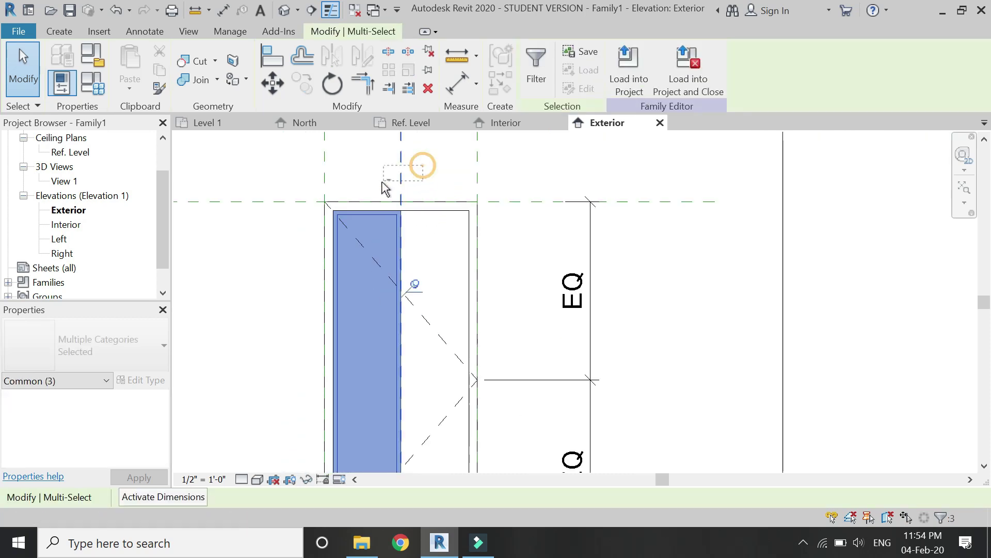
left_click(391, 203, "shift")
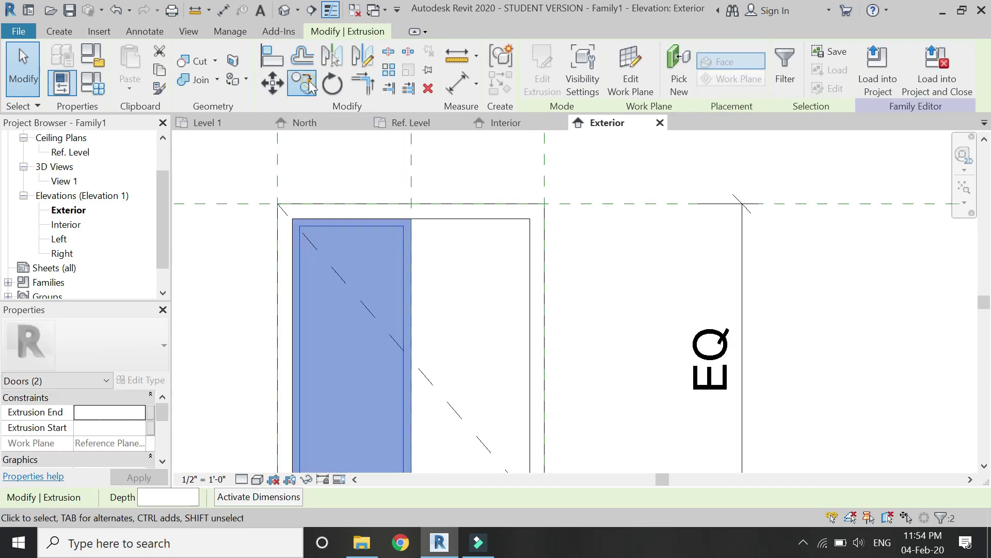
key("c")
key("o")
left_click(411, 220)
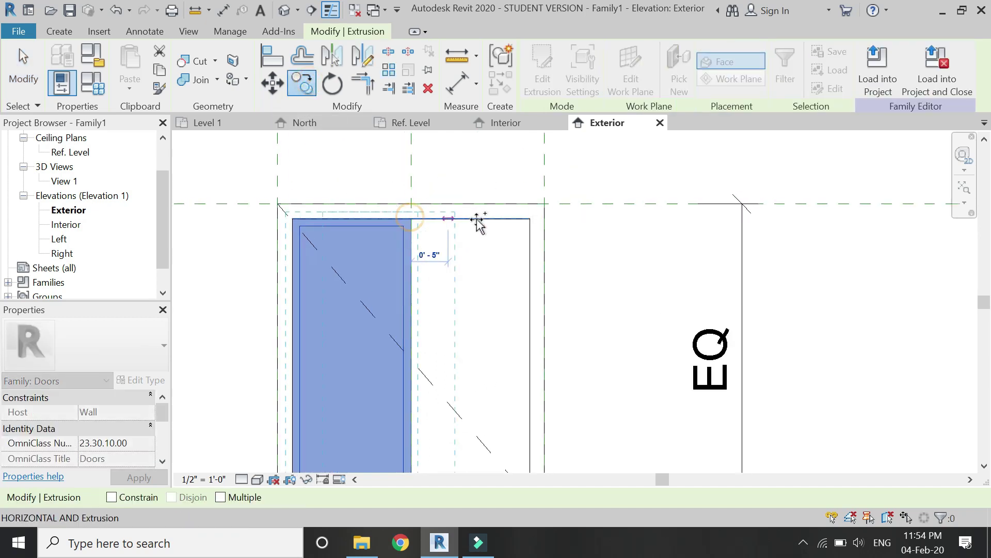
left_click(526, 219)
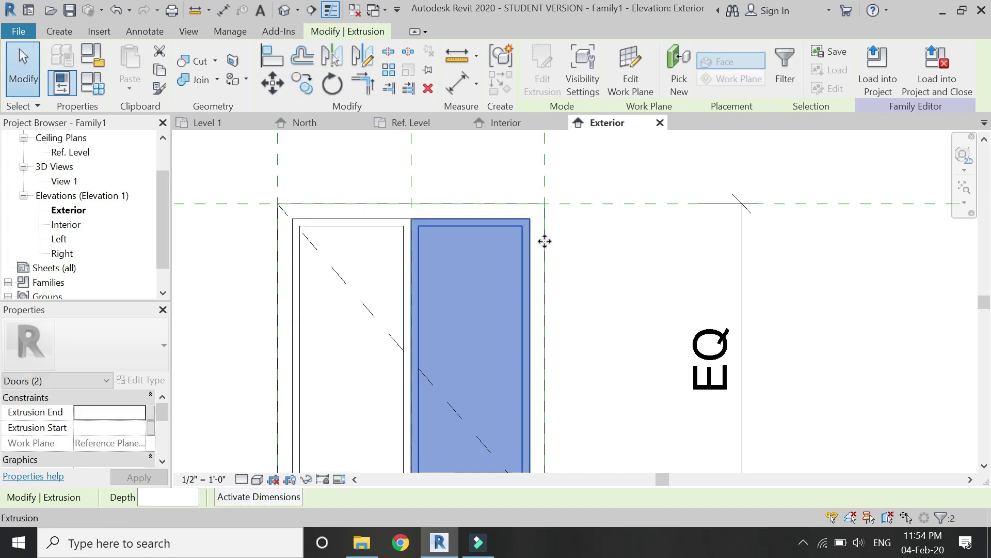
key("Escape")
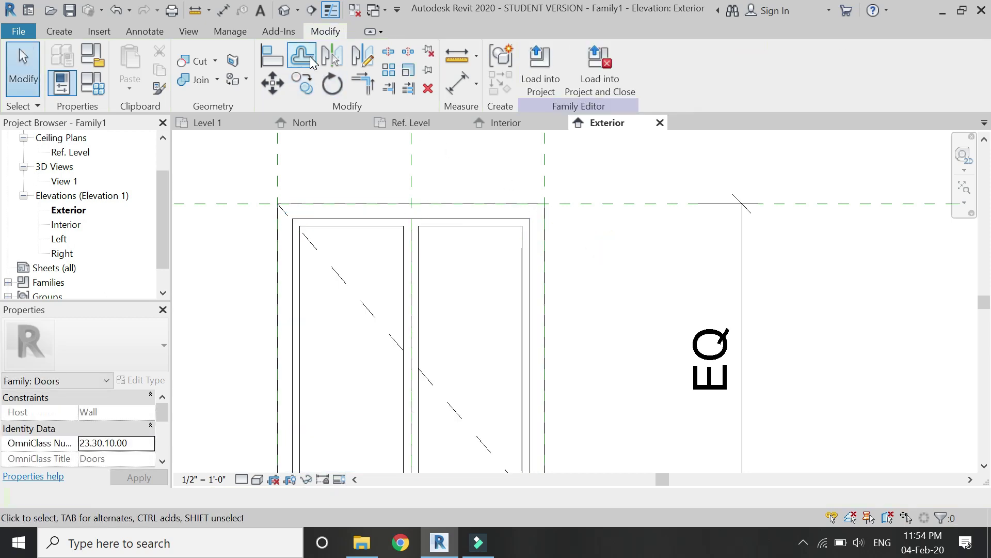
Align and lock the right panel's left edge to the centre plane and its bottom to Ref. Level
left_click(271, 55)
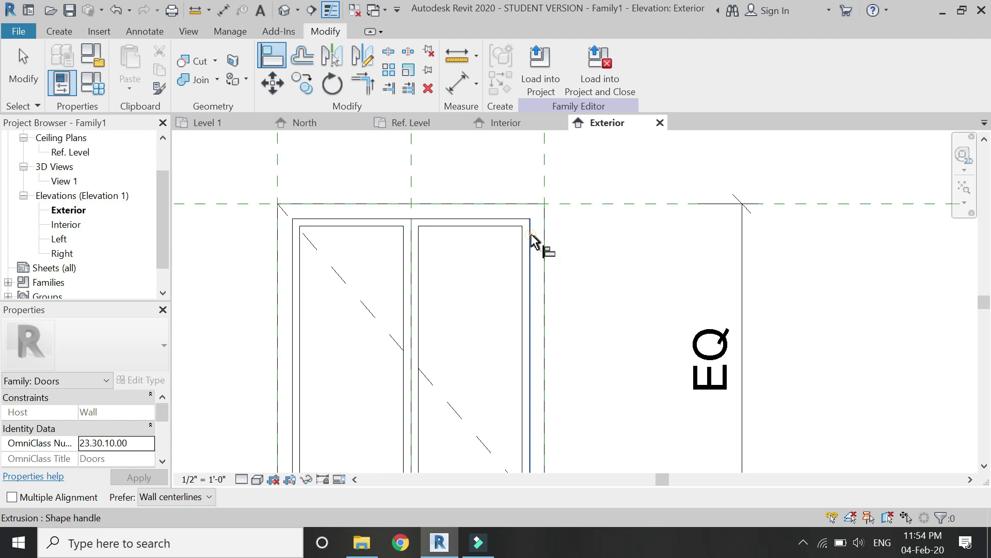
left_click(545, 364)
left_click(412, 181)
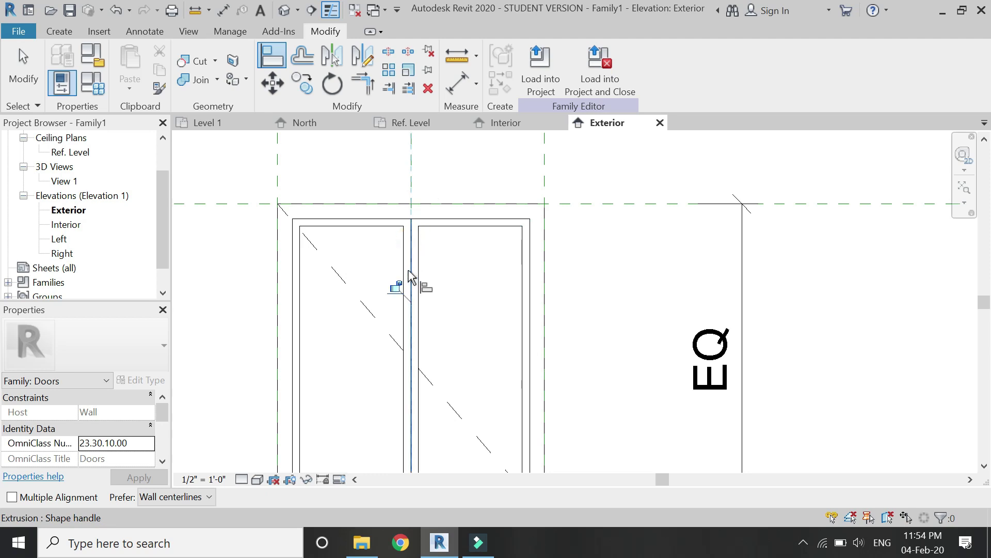
left_click(395, 286)
left_click(461, 221)
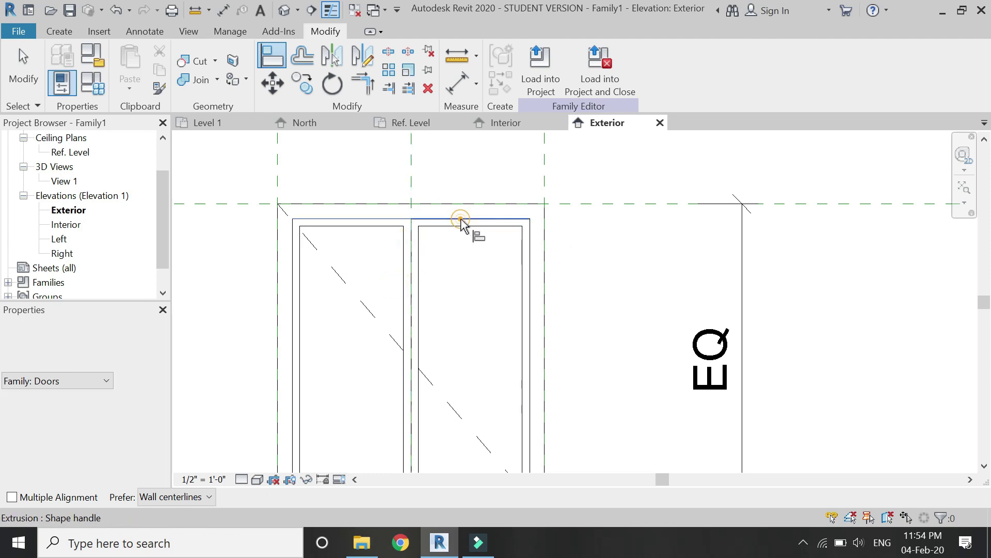
scroll(431, 209, "down", 2)
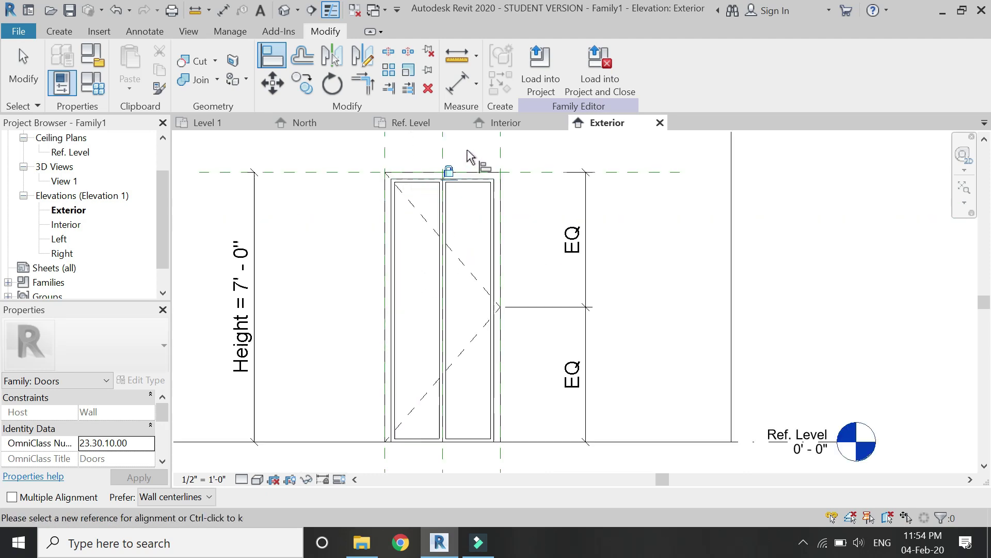
scroll(464, 458, "up", 4)
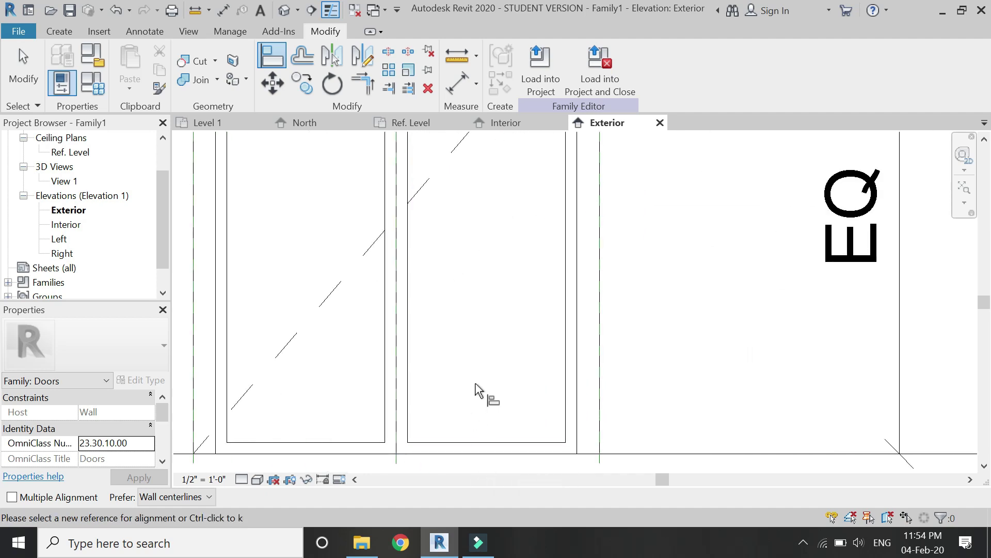
scroll(476, 392, "down", 2)
left_click(484, 420)
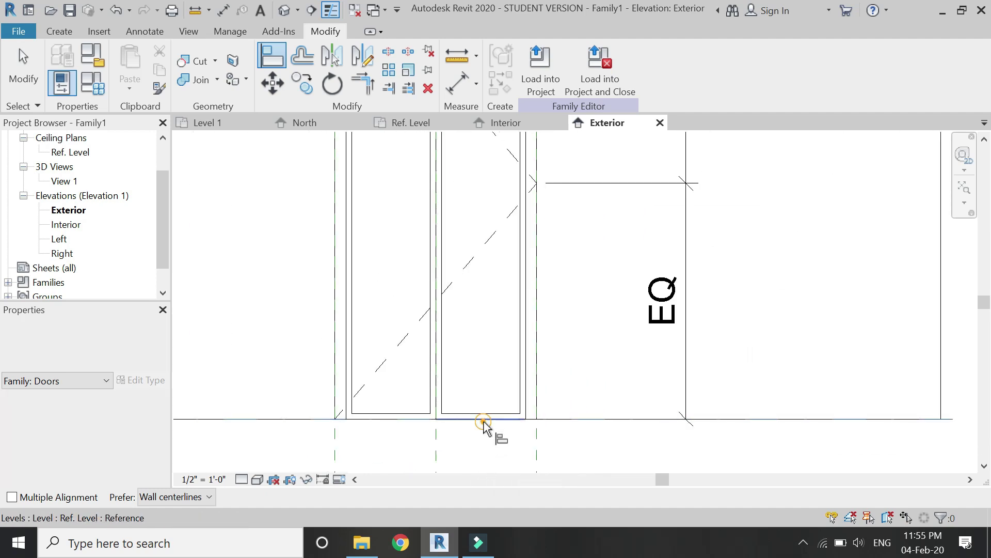
left_click(487, 427)
Align and lock the remaining panel edges and the door bottom to their reference planes and level
scroll(438, 408, "down", 3)
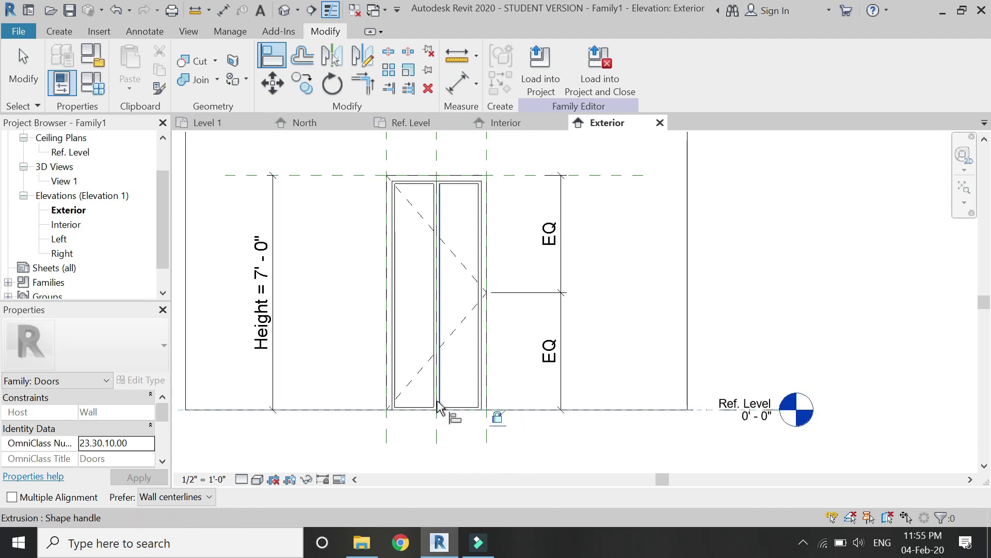
scroll(449, 178, "up", 4)
left_click(480, 235)
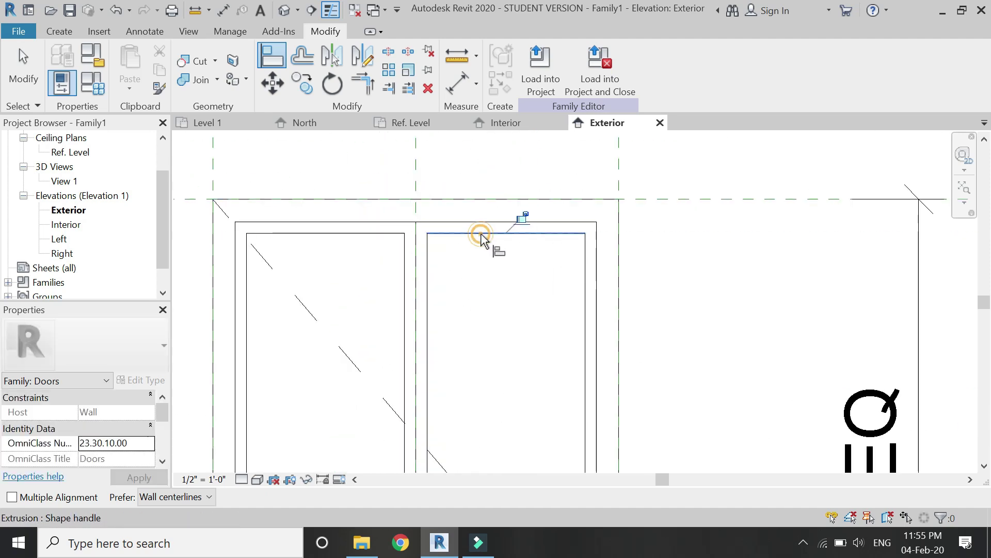
left_click(430, 270)
scroll(430, 200, "down", 3)
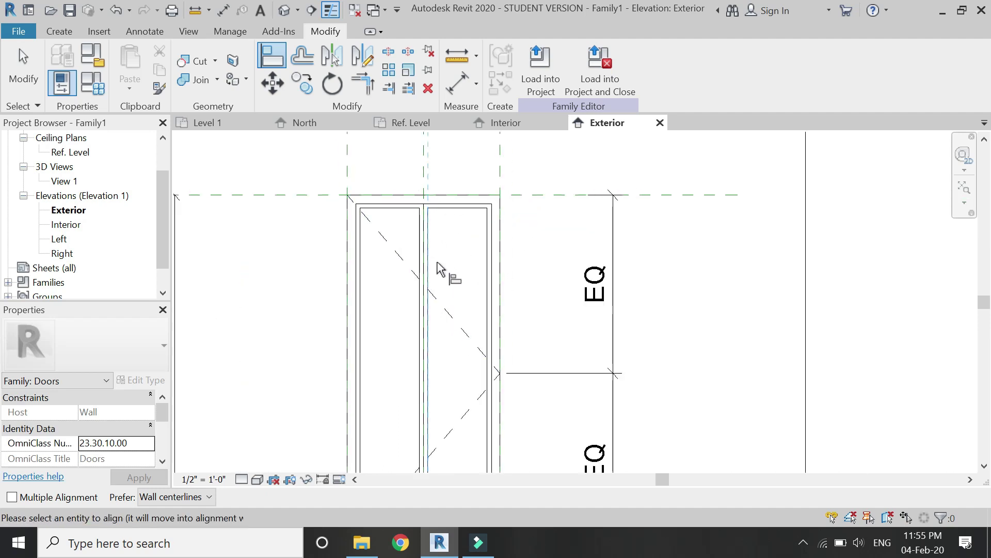
scroll(442, 289, "down", 1)
scroll(434, 315, "up", 2)
left_click(429, 309)
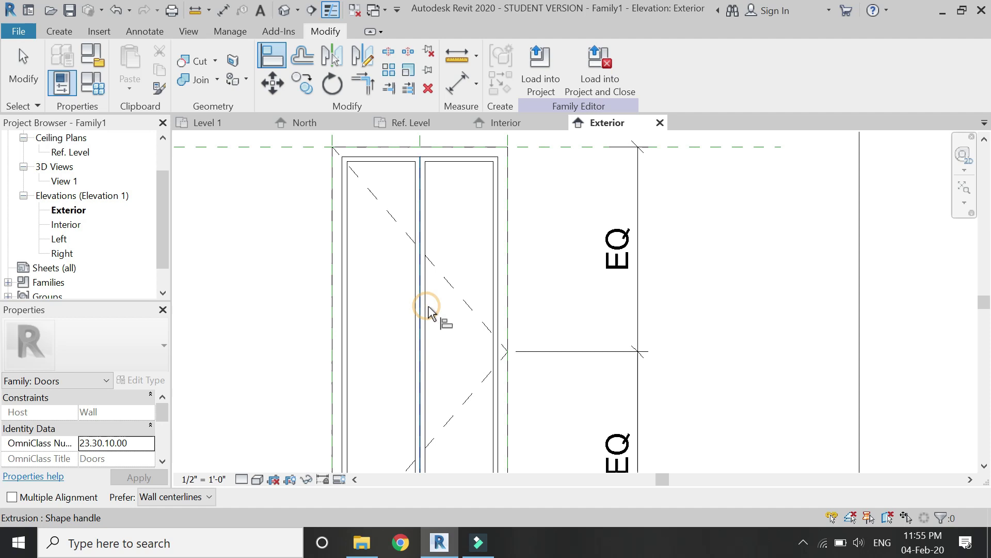
left_click(429, 309)
left_click(429, 309)
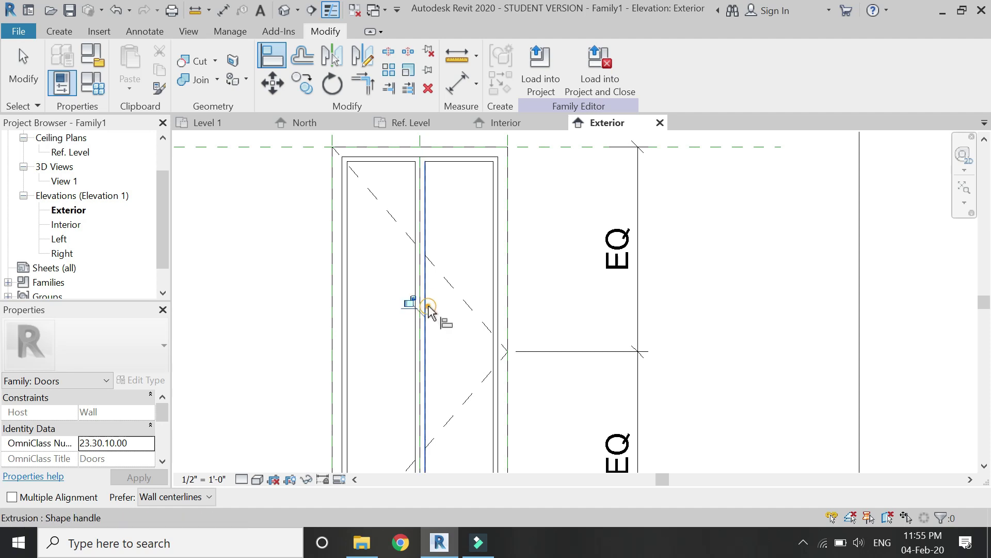
scroll(506, 314, "up", 3)
left_click(490, 302)
scroll(507, 321, "down", 2)
scroll(461, 222, "down", 2)
scroll(448, 348, "up", 5)
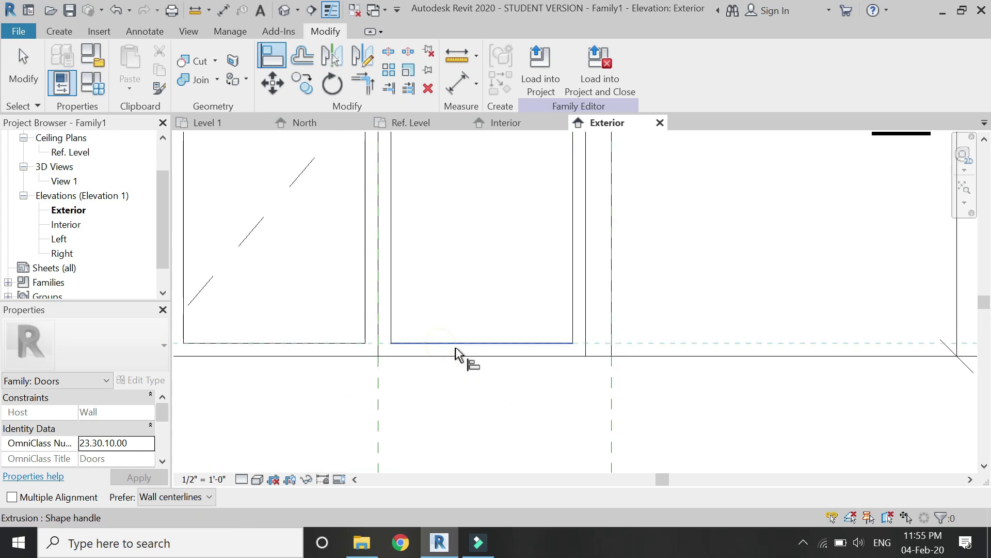
left_click(457, 344)
scroll(448, 405, "down", 5)
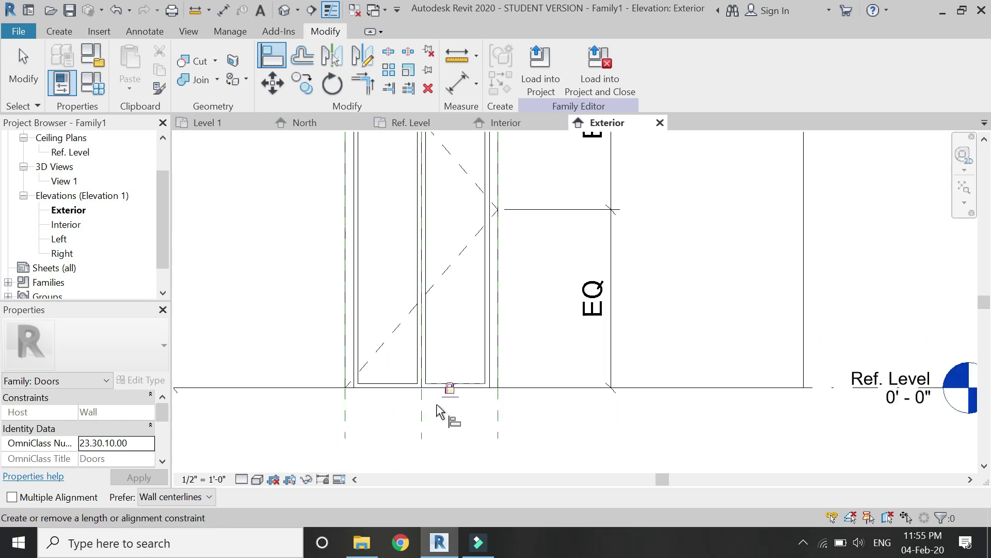
key("Escape")
key("Escape")
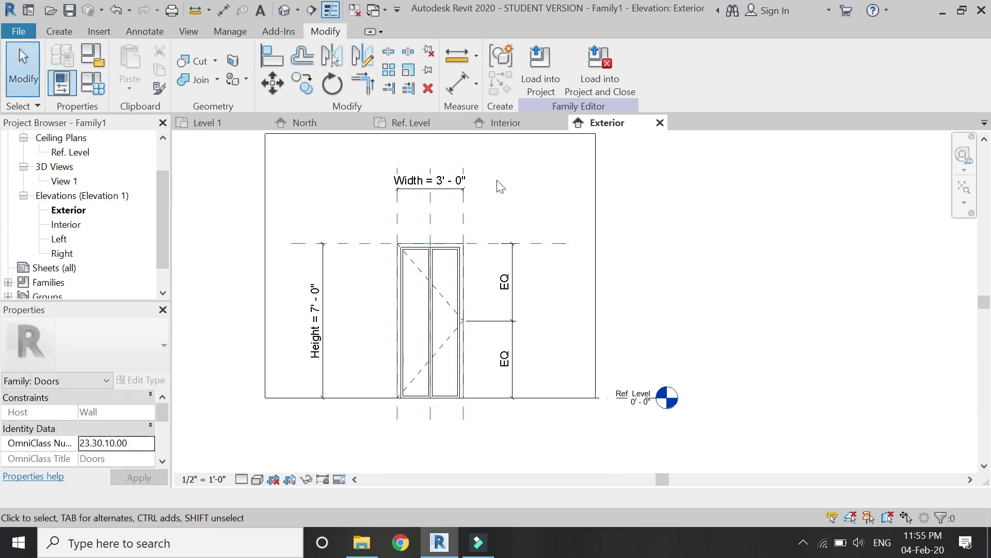
In the default 3D view, assign Aluminum, Anodized Bronze to the frame material in Family Types
left_click(284, 10)
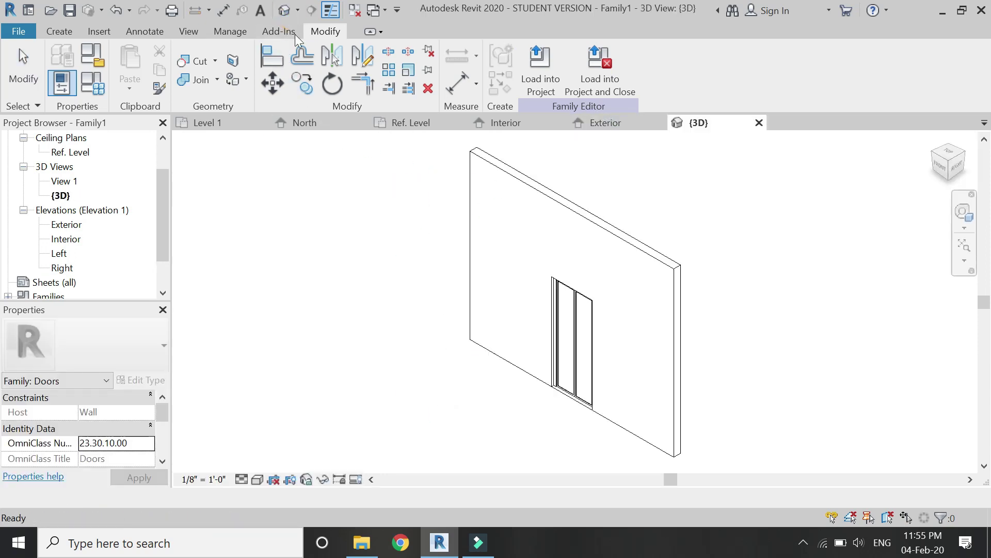
scroll(562, 401, "up", 3)
left_click(93, 84)
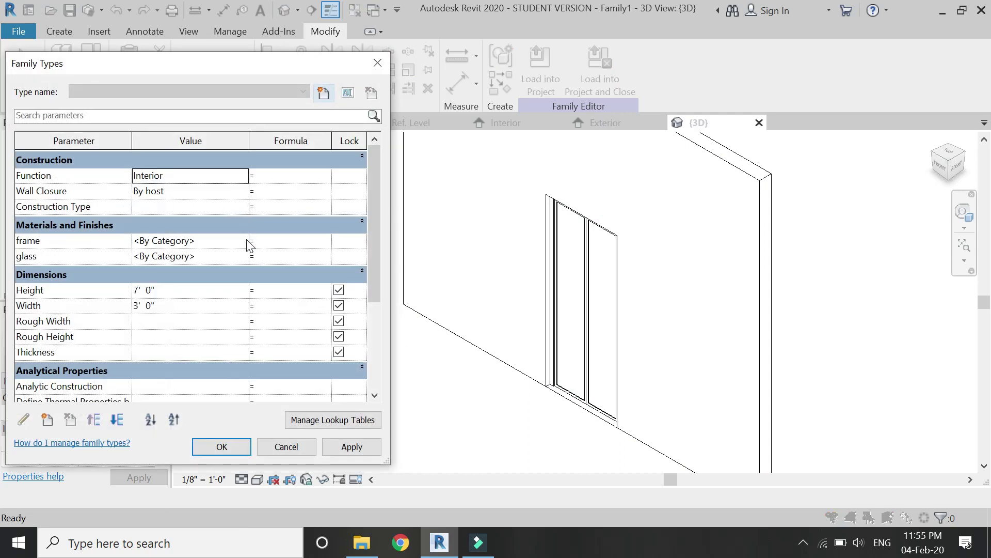
left_click(243, 241)
left_click(243, 241)
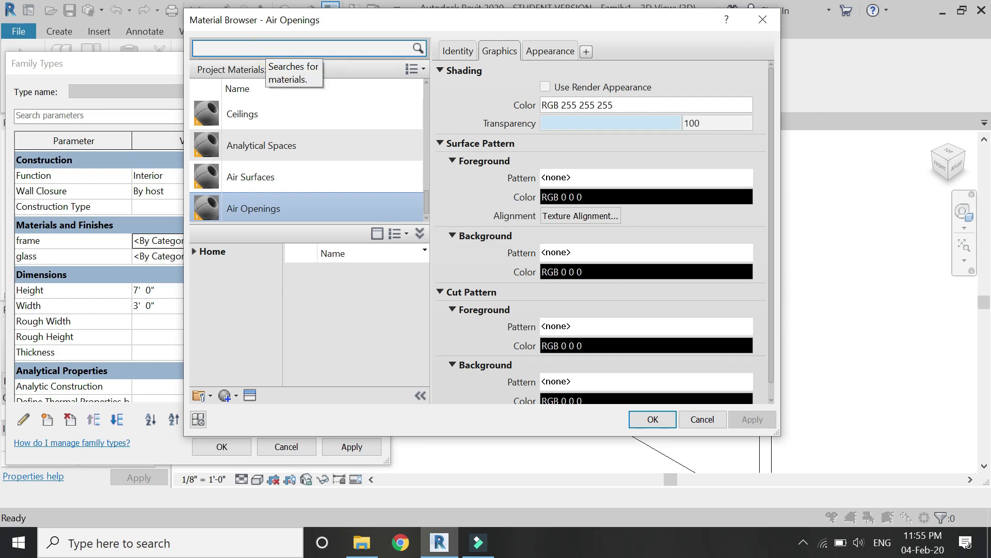
type("alumin")
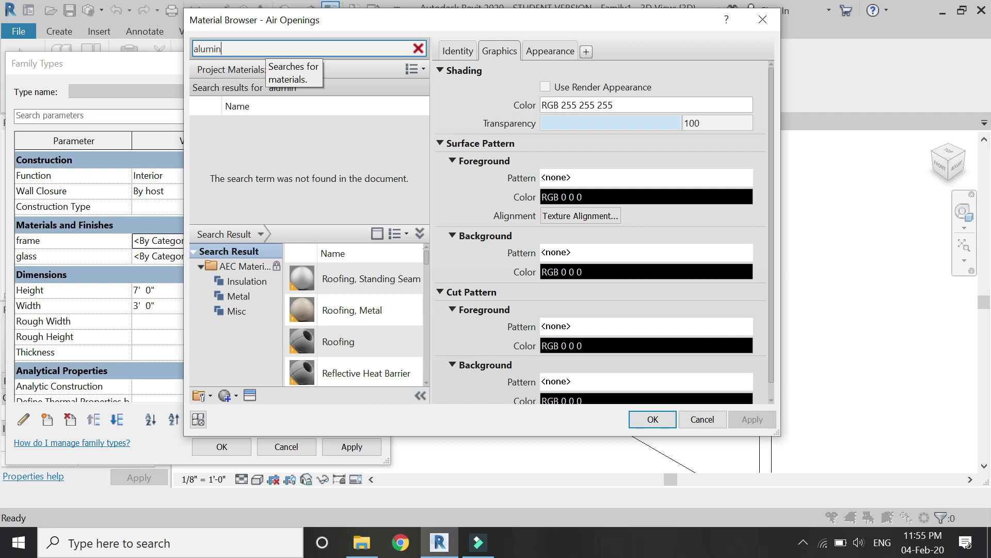
scroll(378, 315, "down", 3)
scroll(378, 315, "down", 5)
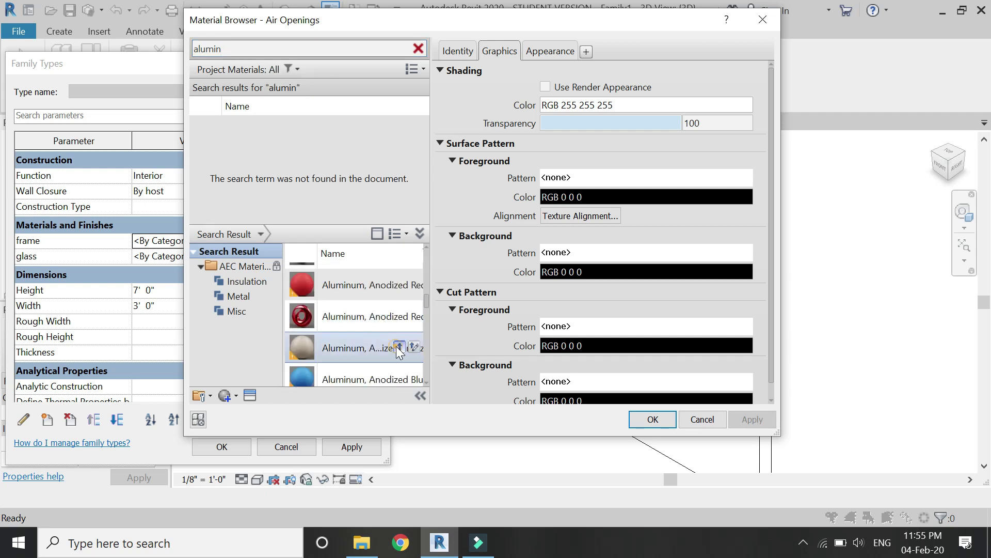
left_click(398, 346)
left_click(639, 420)
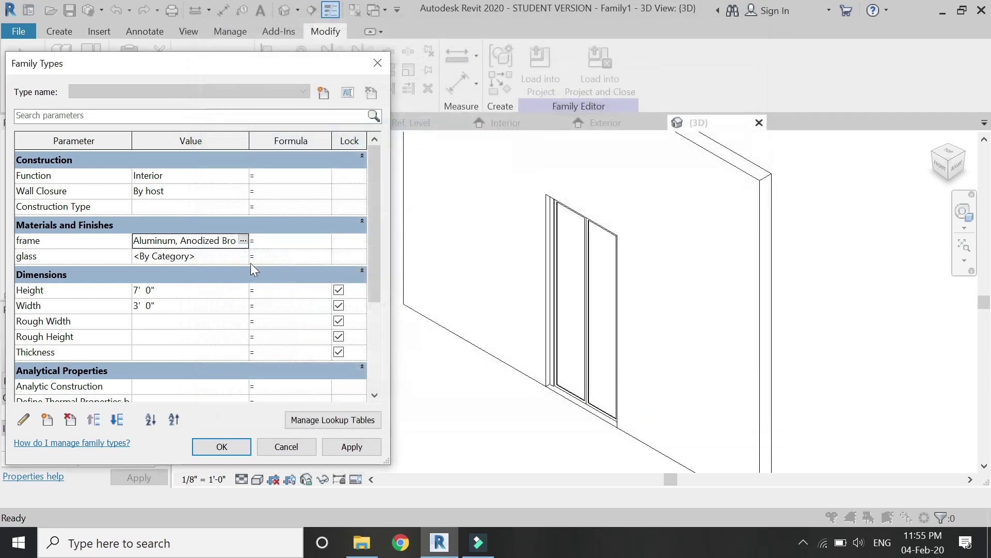
Set the glass material to Glass, Clear Glazing and enter a door Height of 8' 0"
left_click(244, 258)
left_click(243, 256)
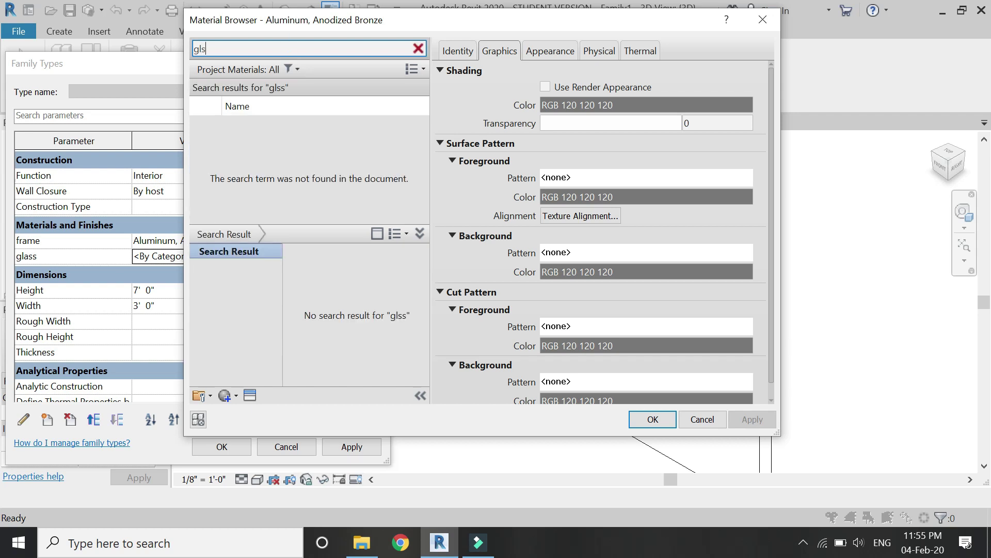
type("as")
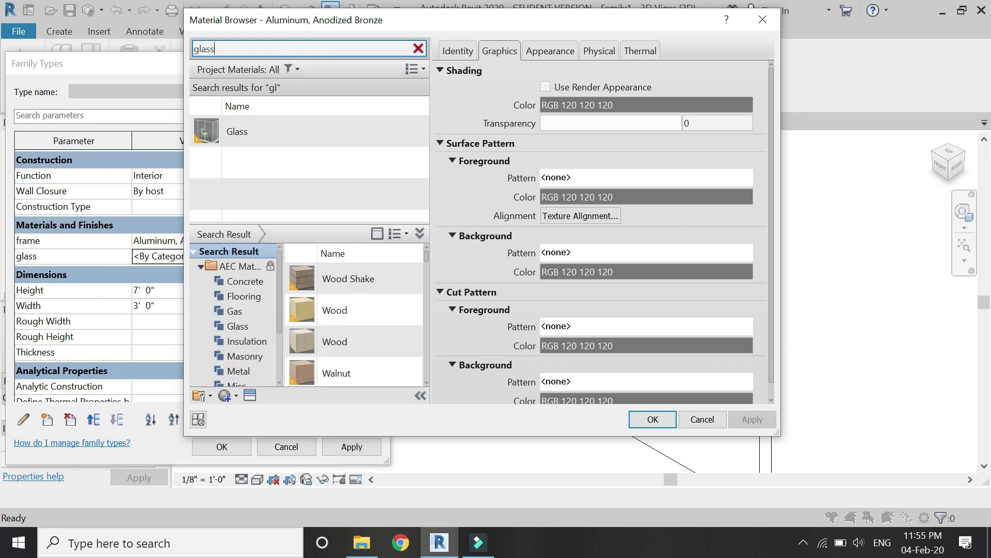
scroll(342, 306, "down", 5)
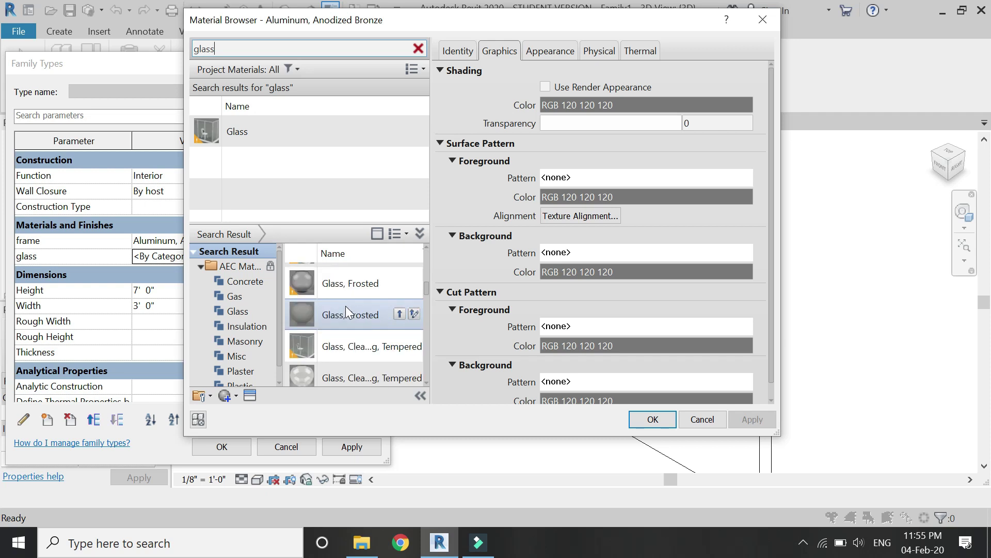
scroll(345, 306, "down", 3)
left_click(367, 372)
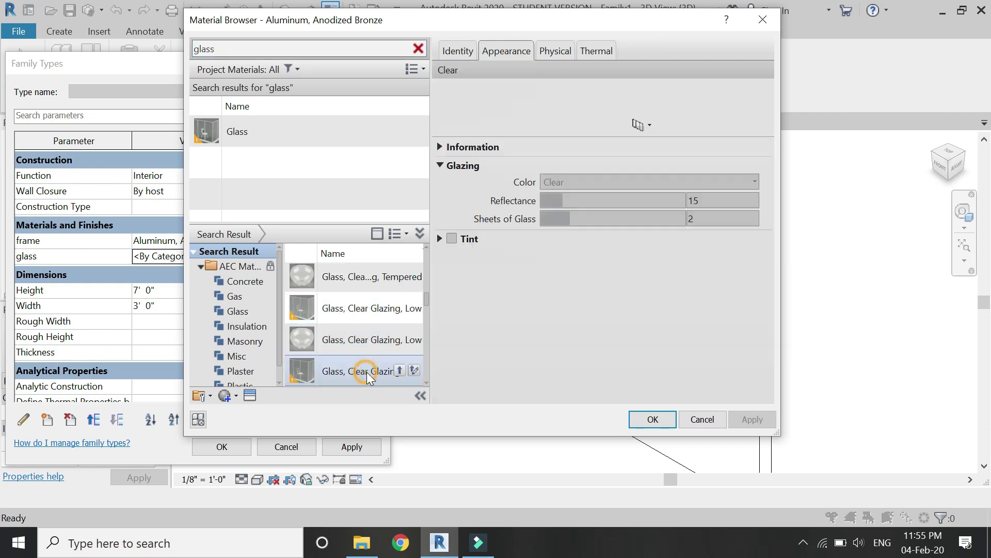
left_click(399, 370)
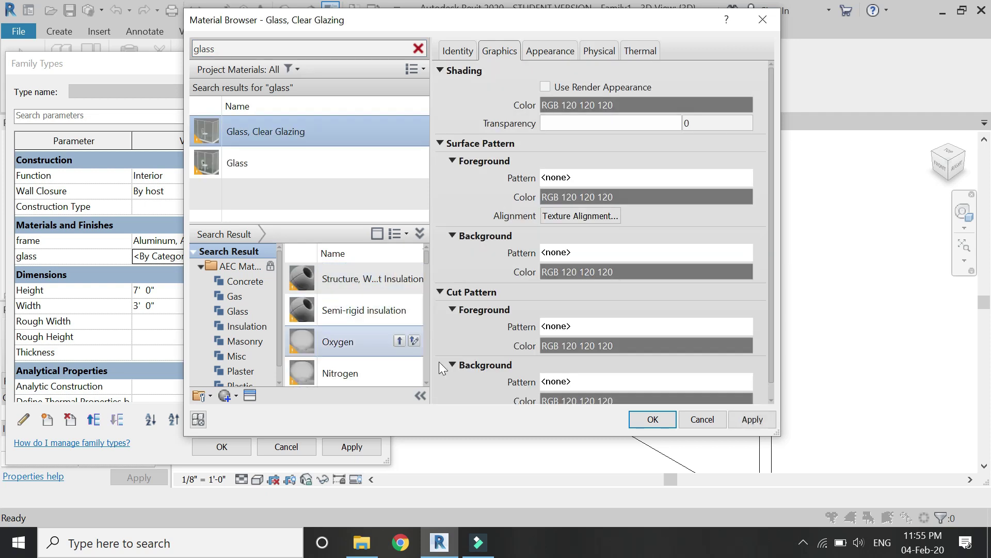
left_click(646, 422)
left_click(163, 289)
double_click(165, 290)
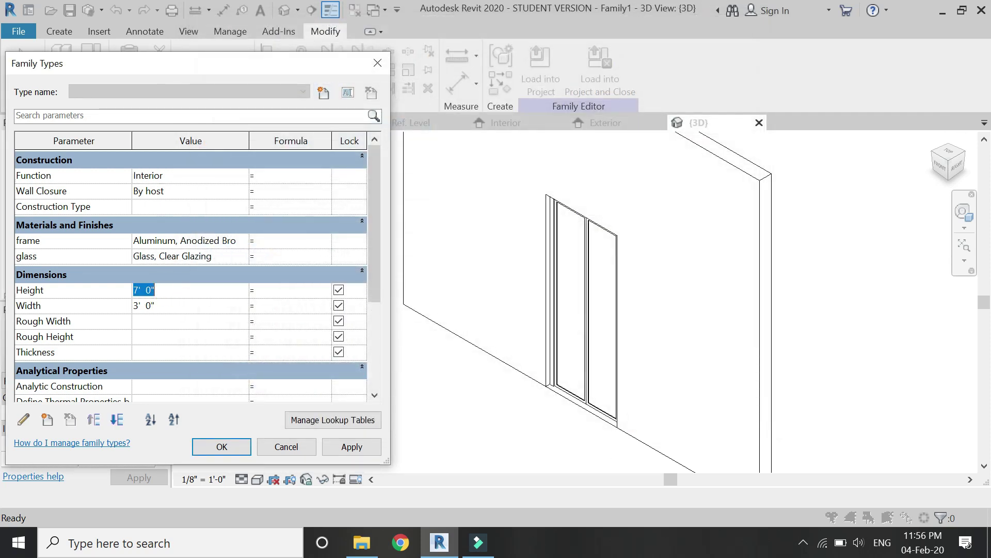
Flex the door with trial Height and Width values, settling on 7' 0" high by 6' 0" wide
left_click(345, 446)
left_click(187, 305)
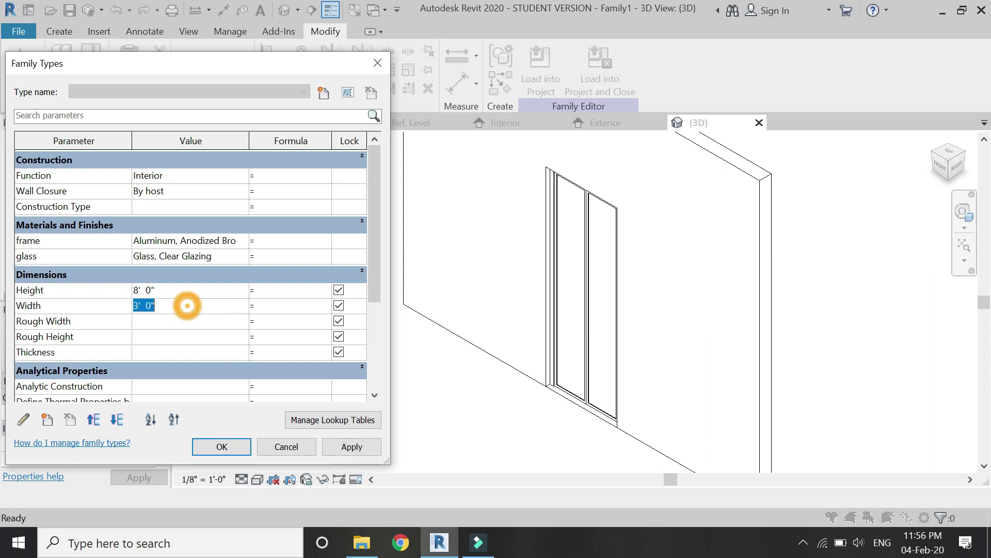
left_click(347, 447)
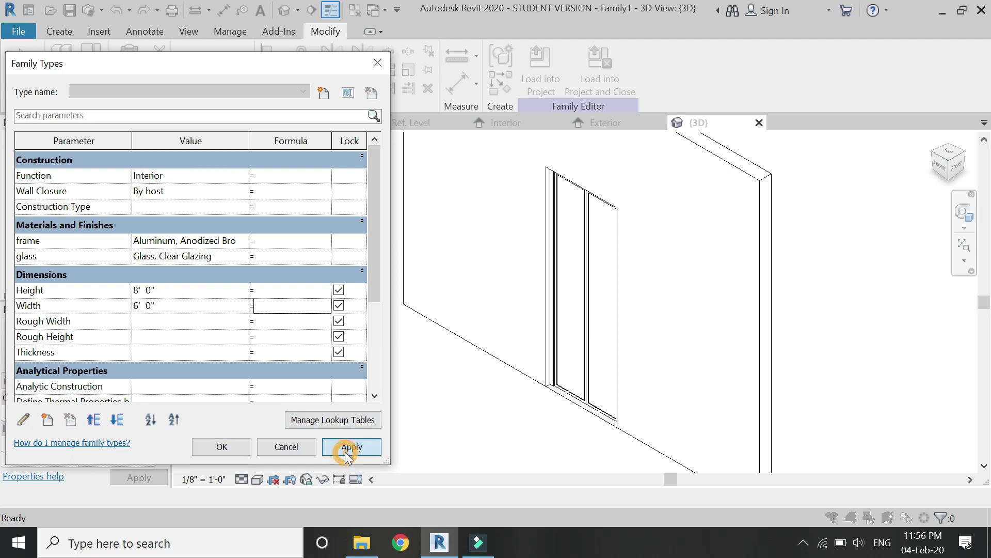
left_click(179, 308)
type("5")
left_click(344, 453)
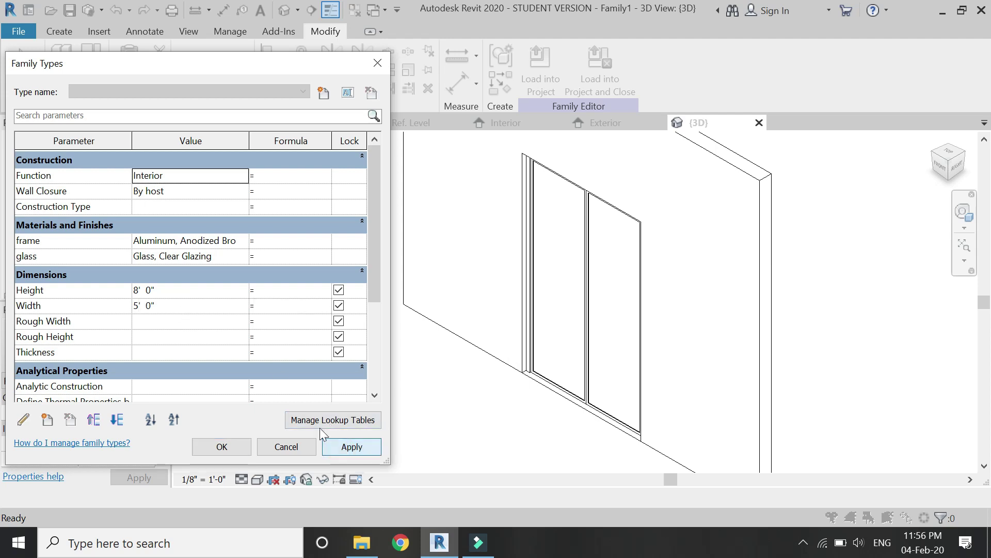
left_click(189, 296)
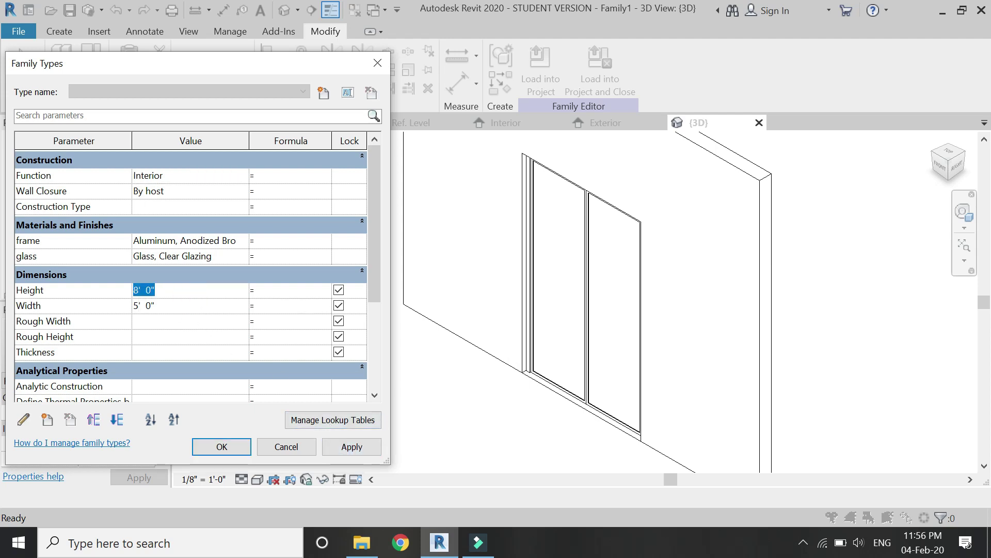
left_click(190, 307)
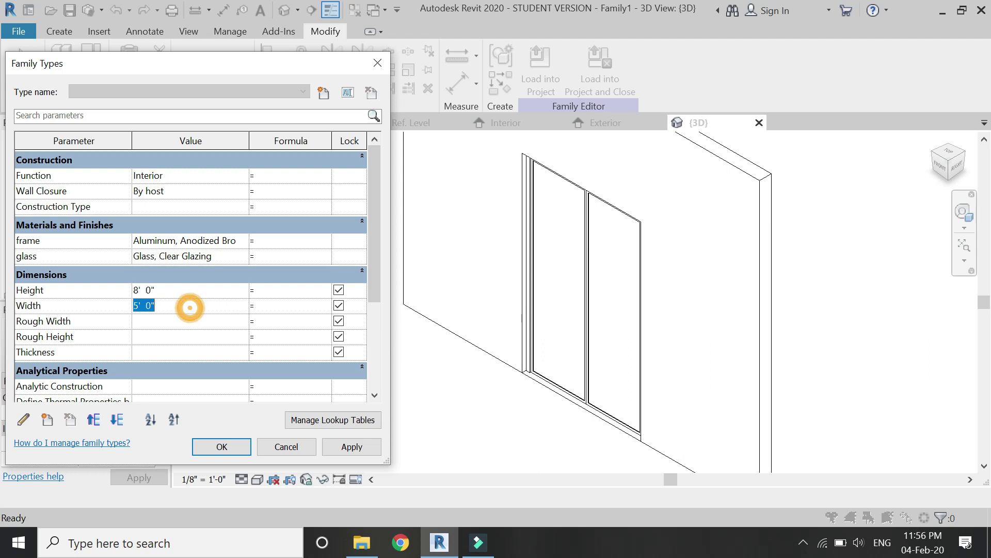
left_click(192, 286)
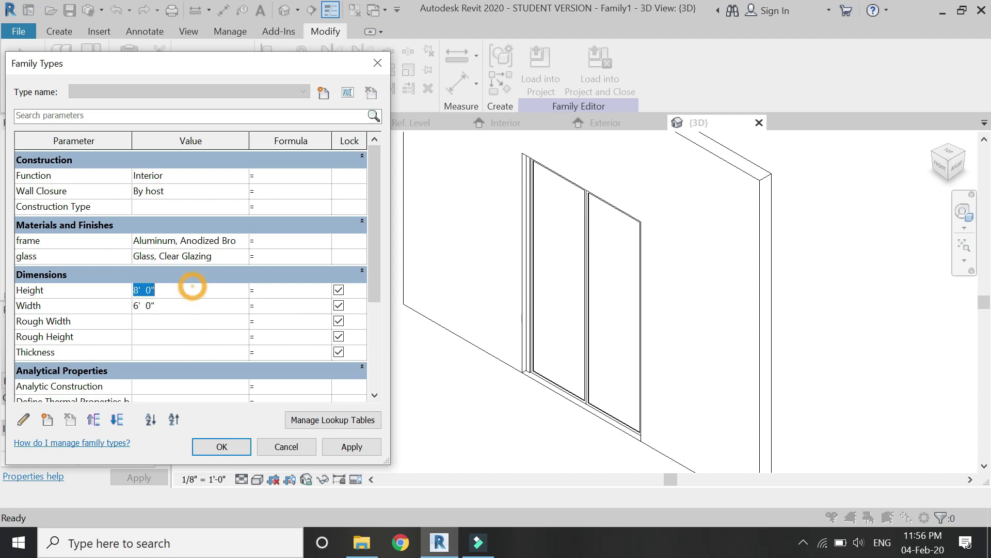
left_click(342, 447)
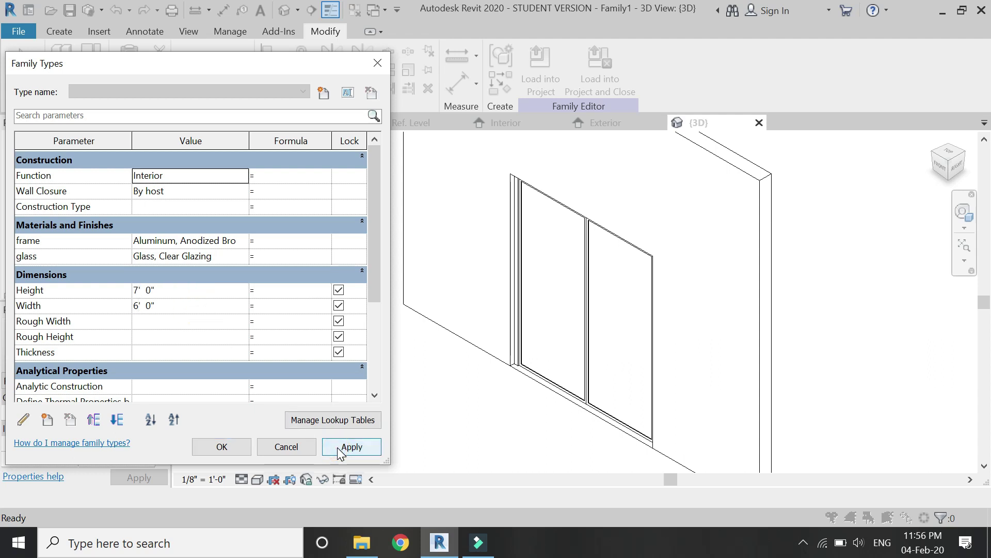
left_click(221, 446)
left_click(394, 396)
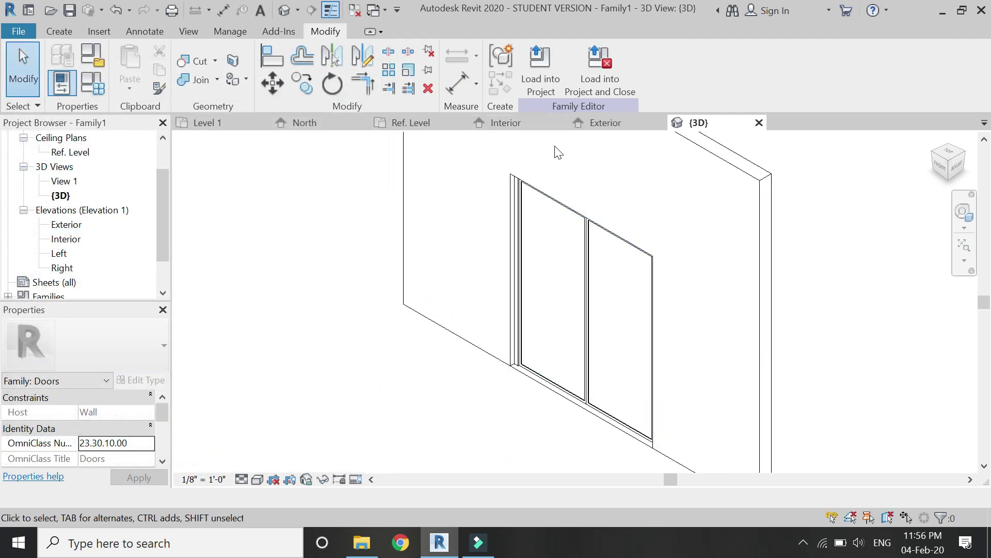
In the Ref. Level plan, draw a symbolic-line leaf outline 3' up, 2" across and back down from the left wall end
left_click(413, 123)
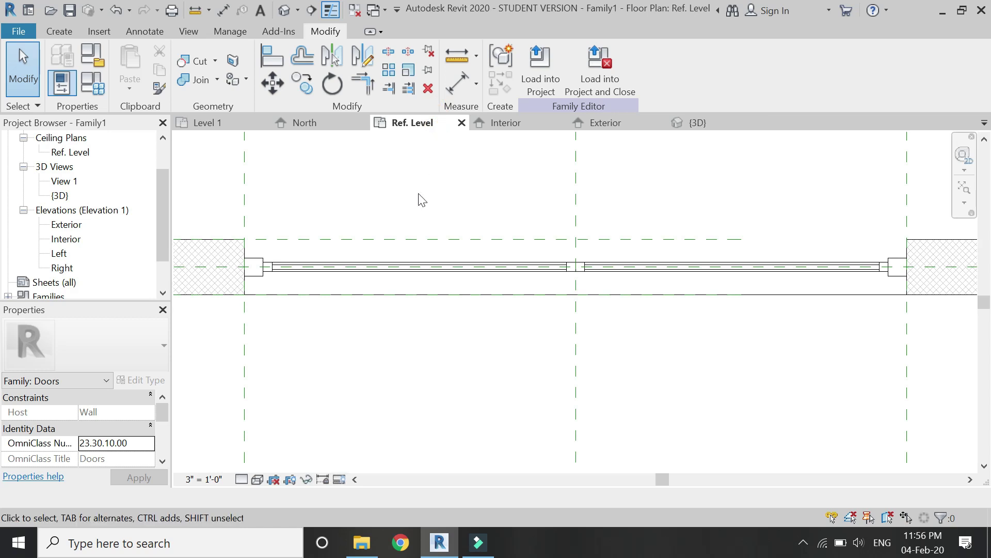
scroll(405, 350, "up", 3)
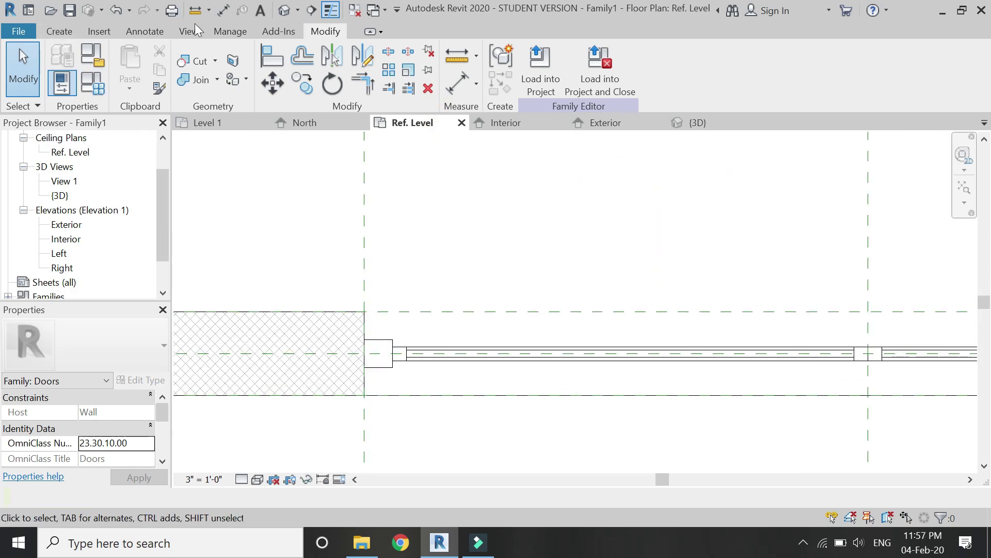
left_click(149, 33)
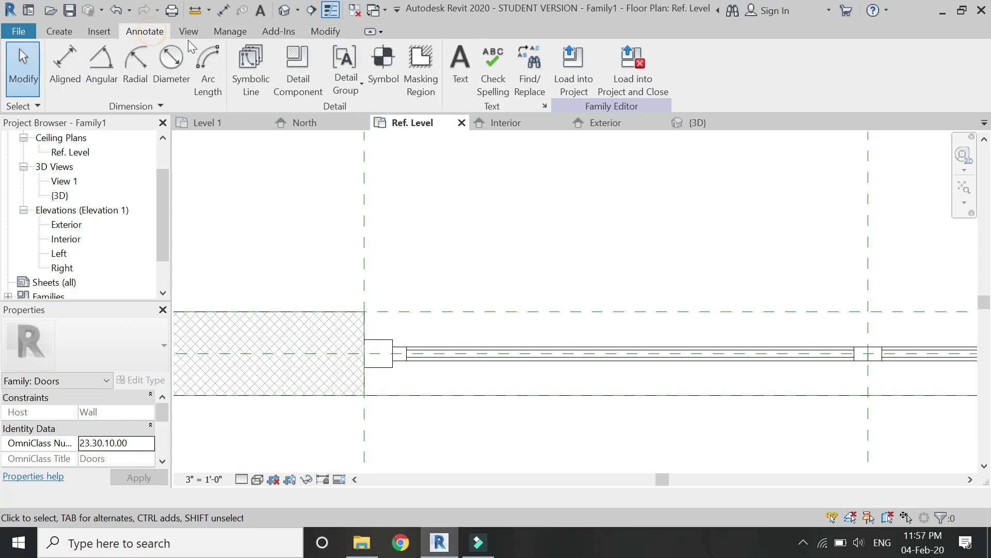
left_click(250, 65)
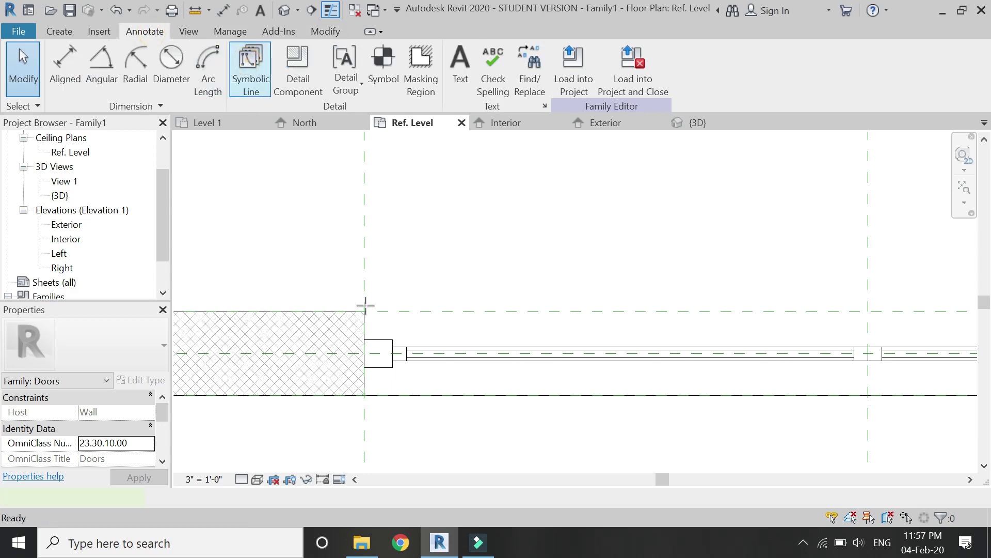
left_click(365, 354)
scroll(348, 416, "down", 2)
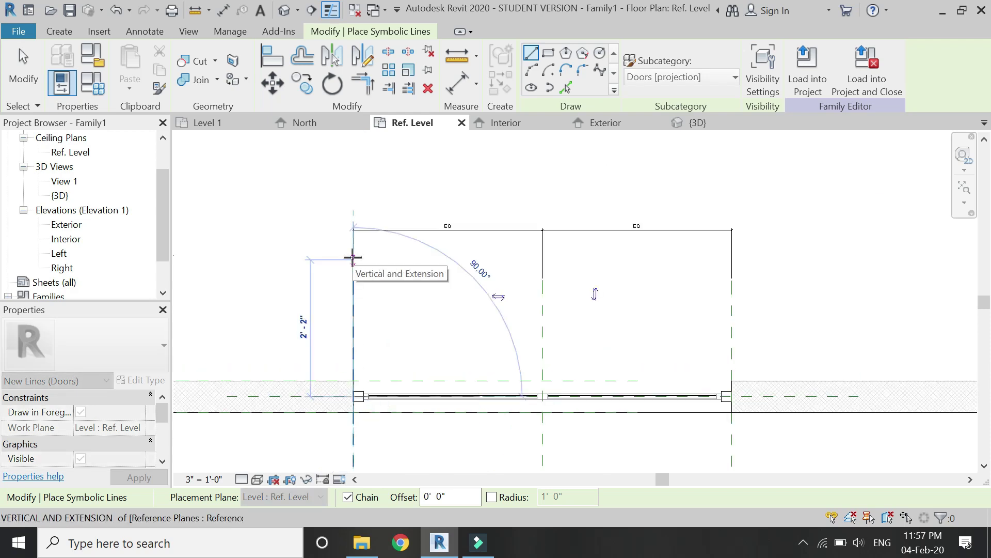
type("3'")
key("Return")
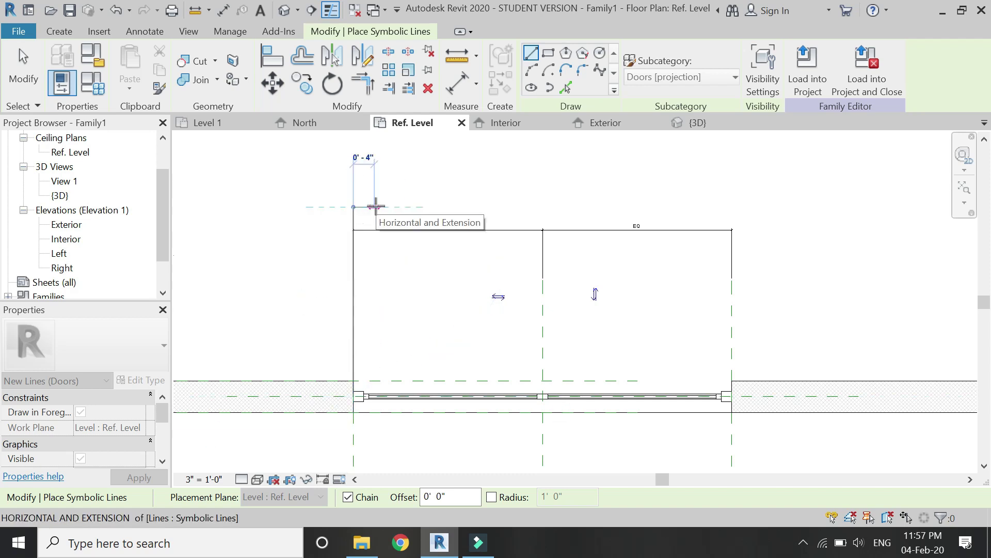
type("2'")
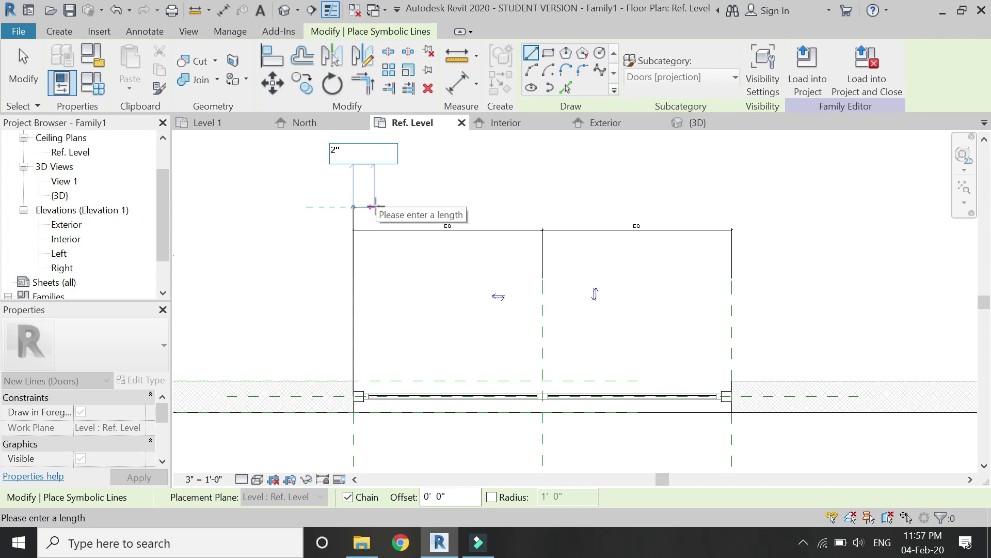
key("Return")
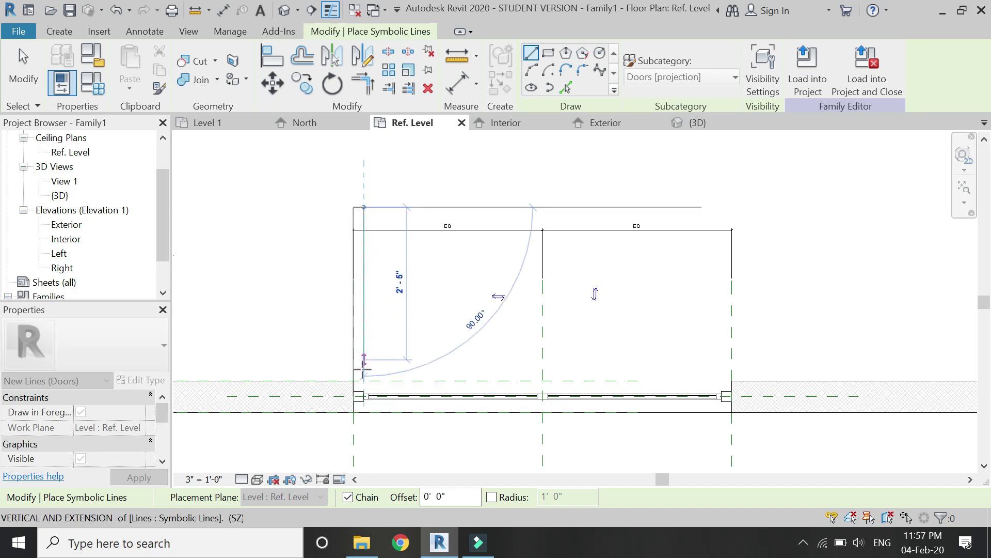
scroll(363, 394, "up", 5)
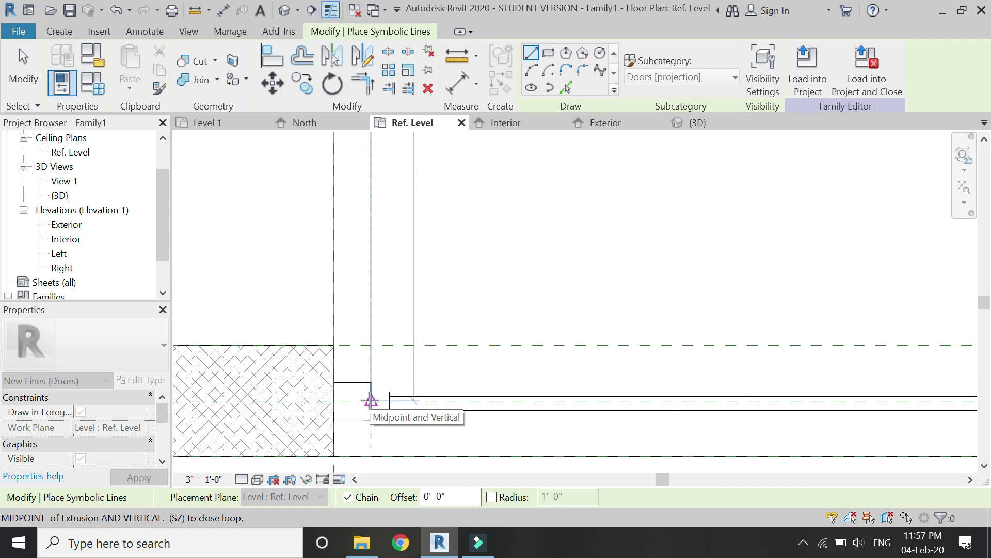
left_click(371, 401)
left_click(334, 401)
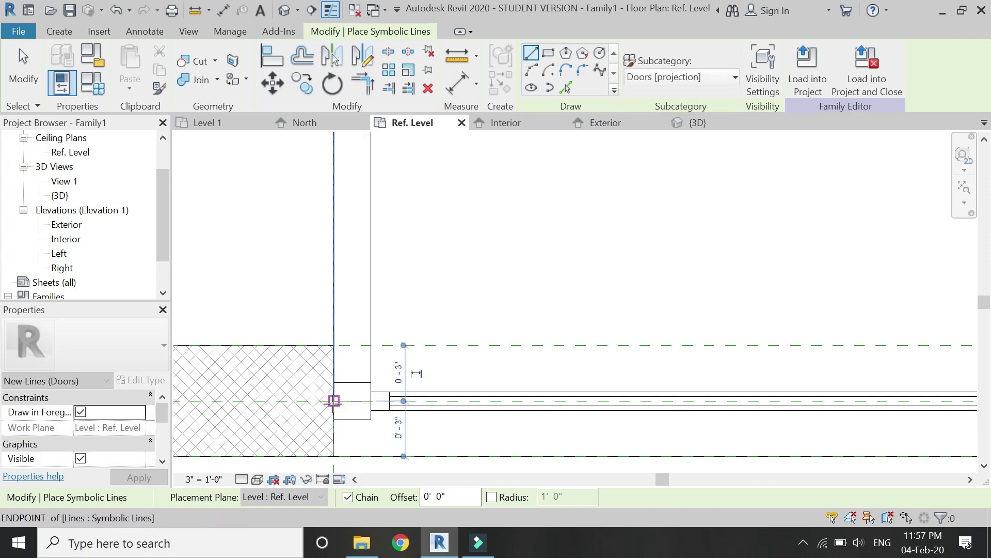
key("Escape")
scroll(297, 413, "down", 5)
key("Escape")
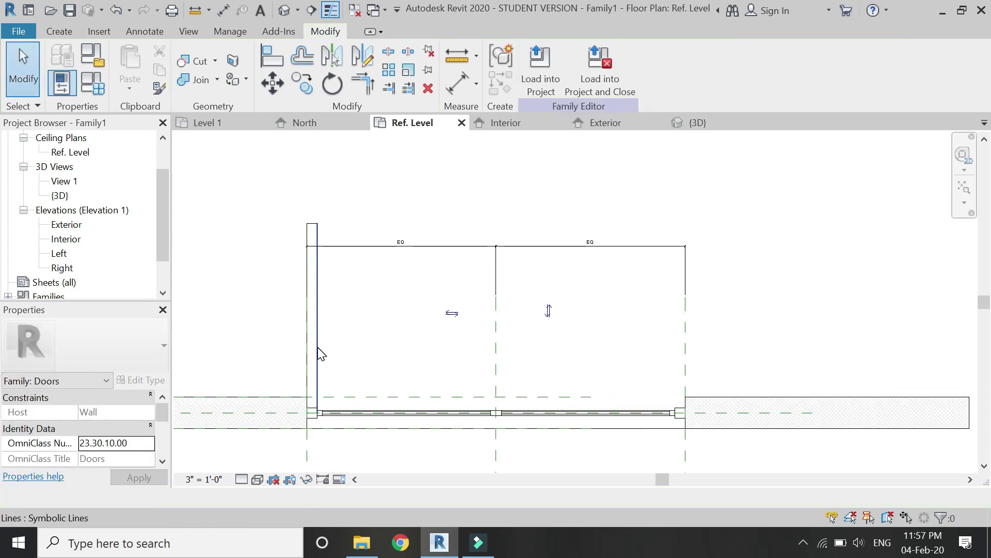
Draw a matching symbolic-line leaf outline at the right wall end: 3' up, 3" across, 3' down
left_click(145, 31)
left_click(250, 66)
scroll(671, 398, "up", 2)
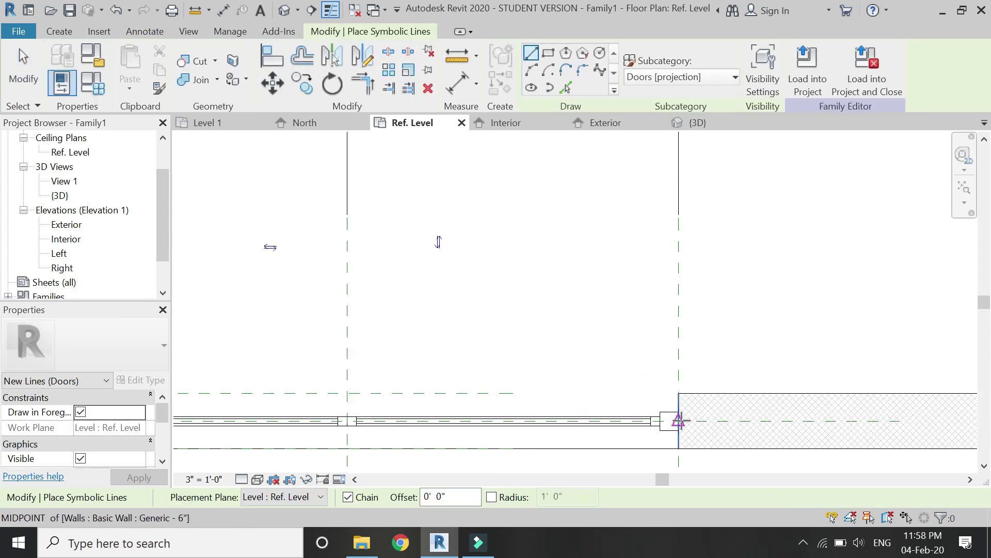
left_click(685, 413)
scroll(679, 408, "down", 2)
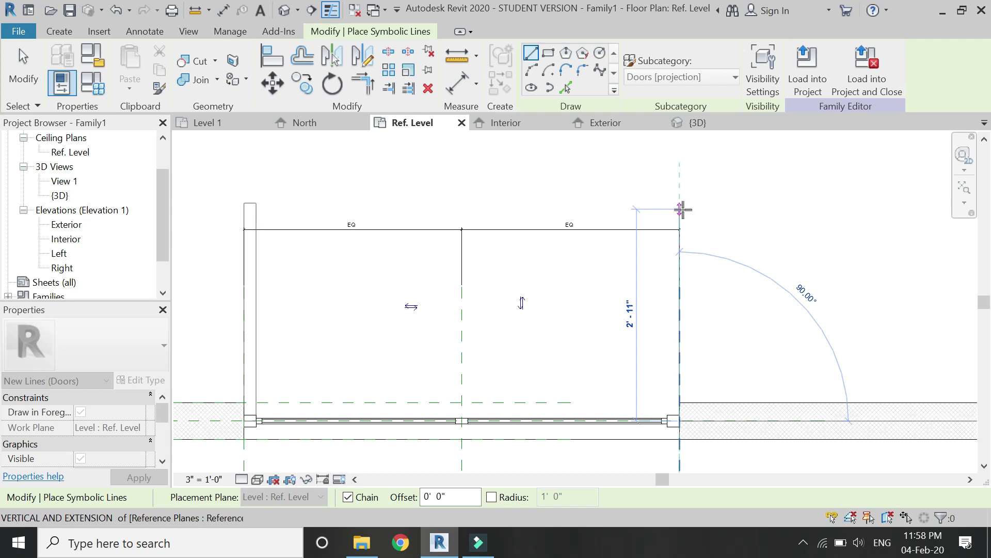
type("3'")
key("Return")
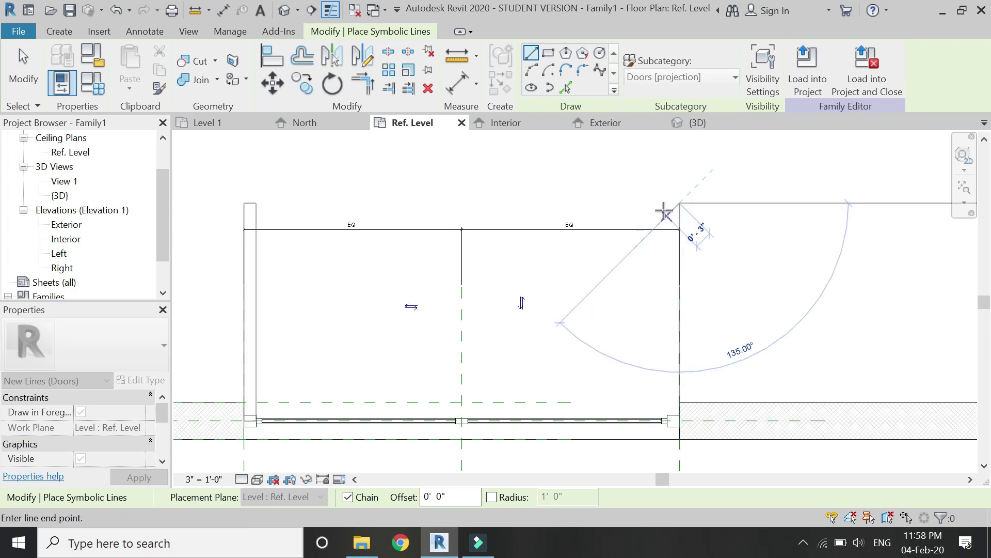
type("3")
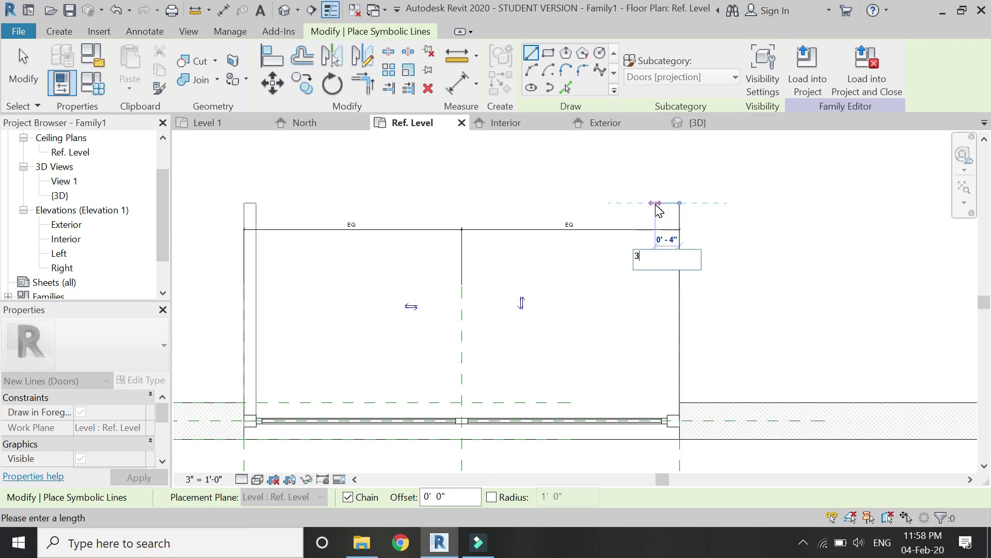
type("\"")
key("Return")
type("3")
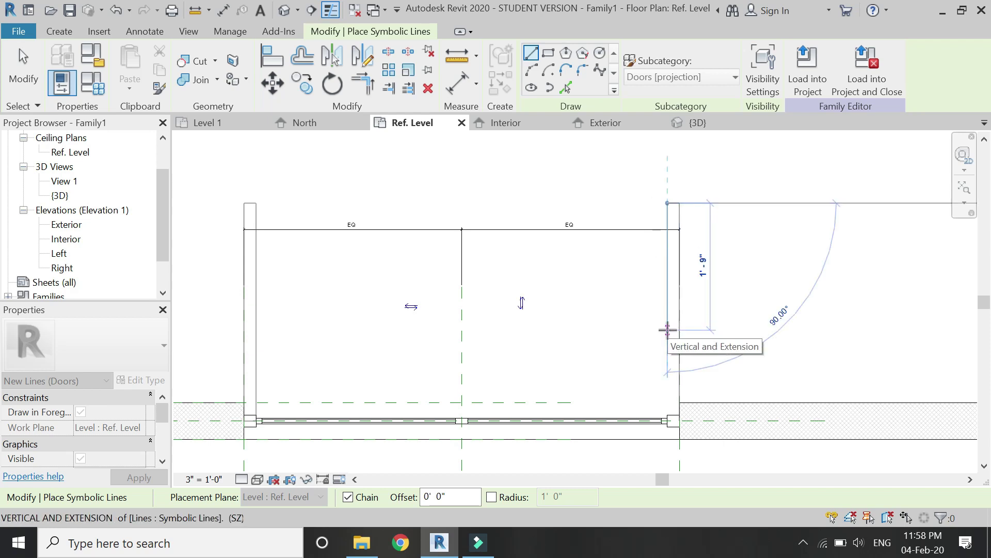
type("'")
key("Return")
scroll(678, 421, "up", 3)
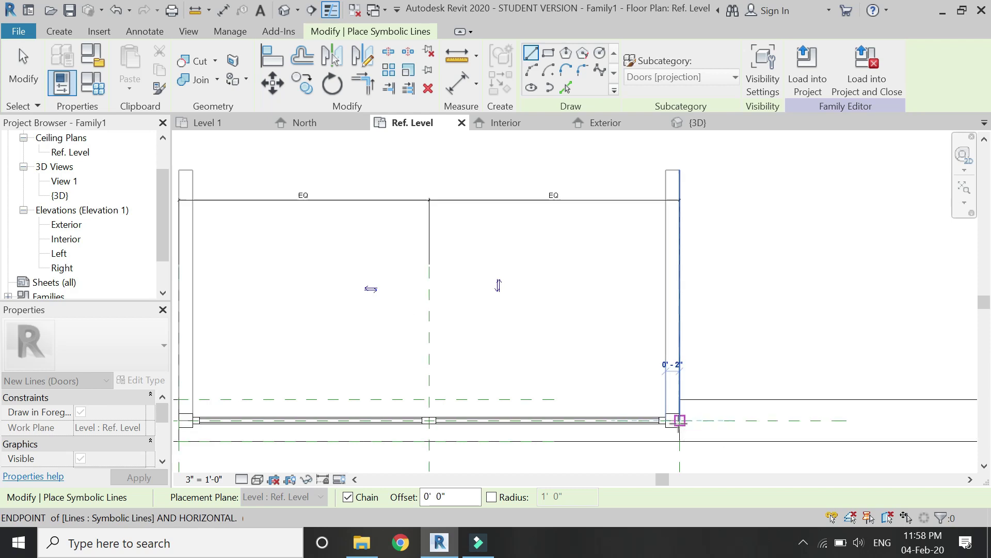
key("Escape")
scroll(689, 420, "down", 5)
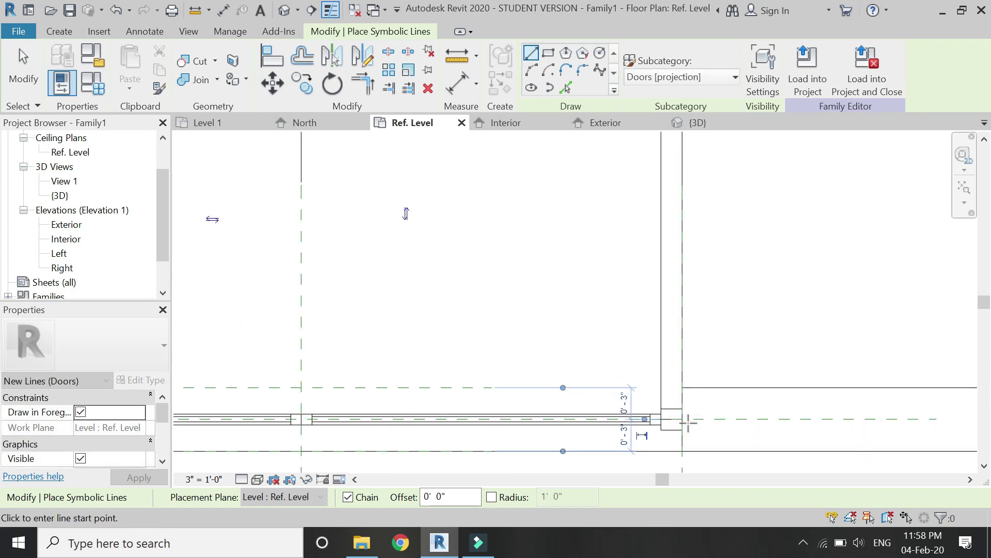
scroll(682, 439, "up", 2)
key("Escape")
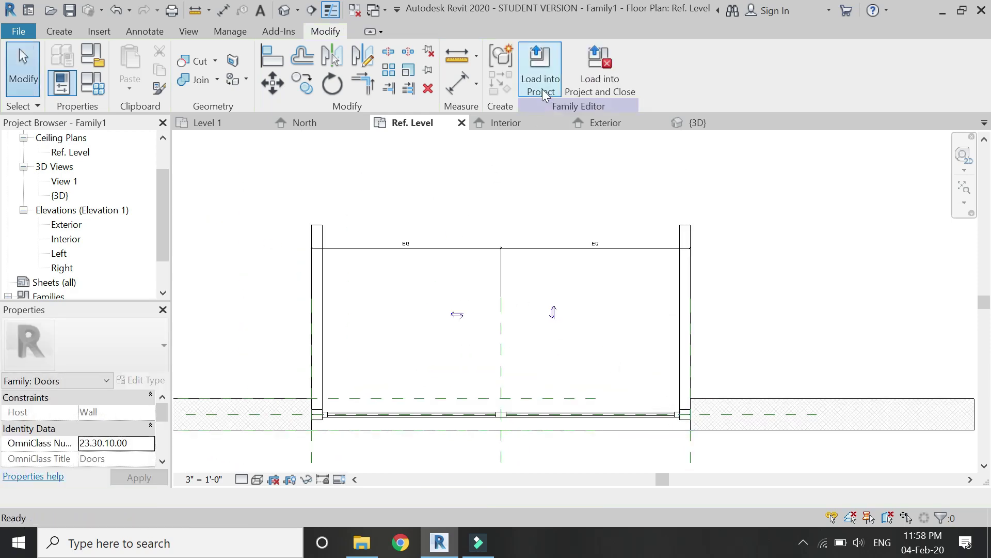
Draw a centre-ends symbolic arc sweeping from the left leaf's top to the door centre
left_click(141, 33)
left_click(250, 67)
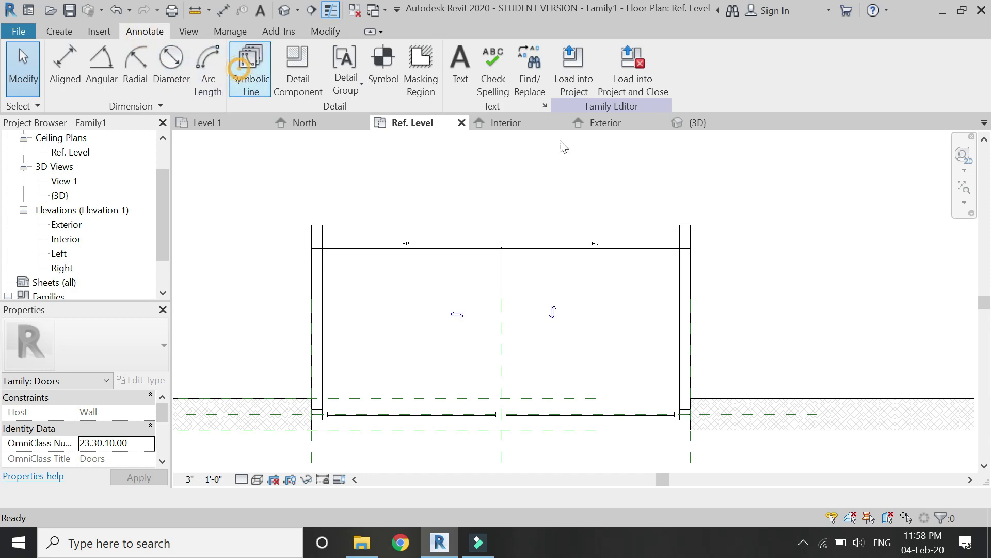
left_click(532, 70)
left_click(312, 225)
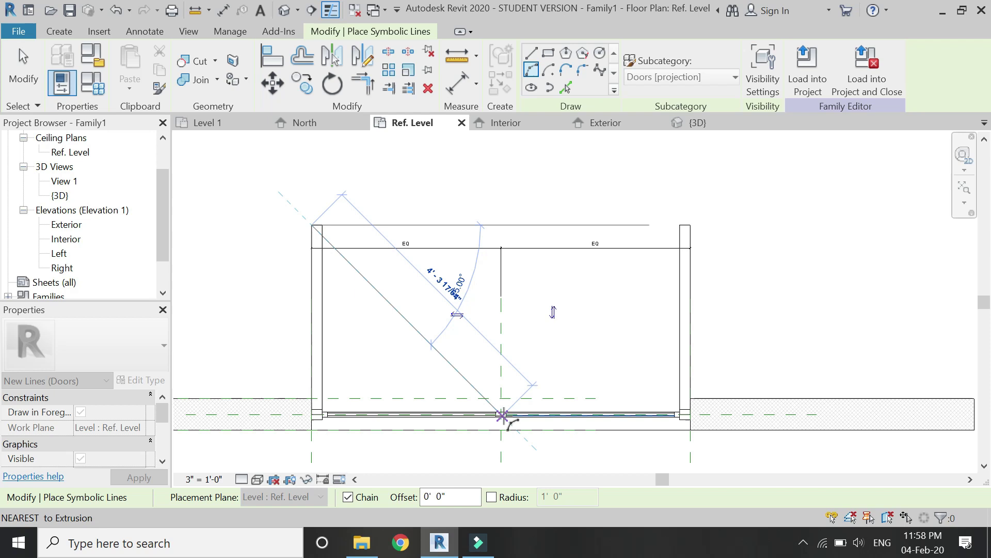
scroll(503, 416, "up", 2)
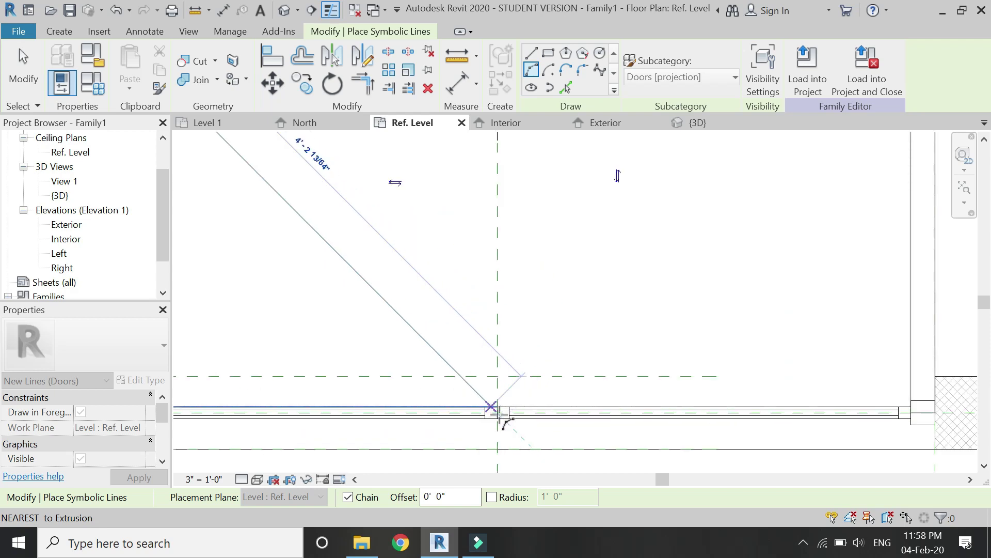
scroll(502, 417, "up", 3)
left_click(493, 411)
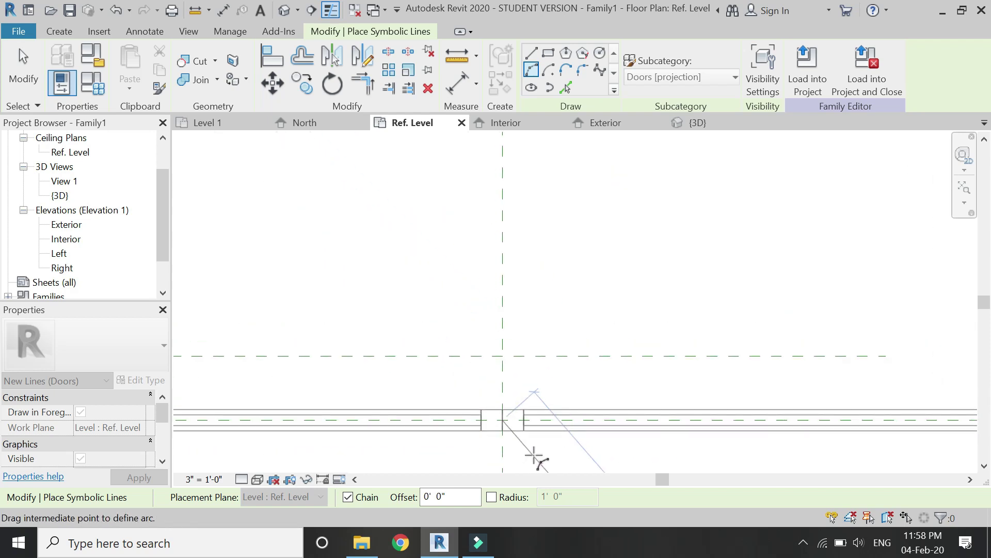
scroll(535, 457, "down", 3)
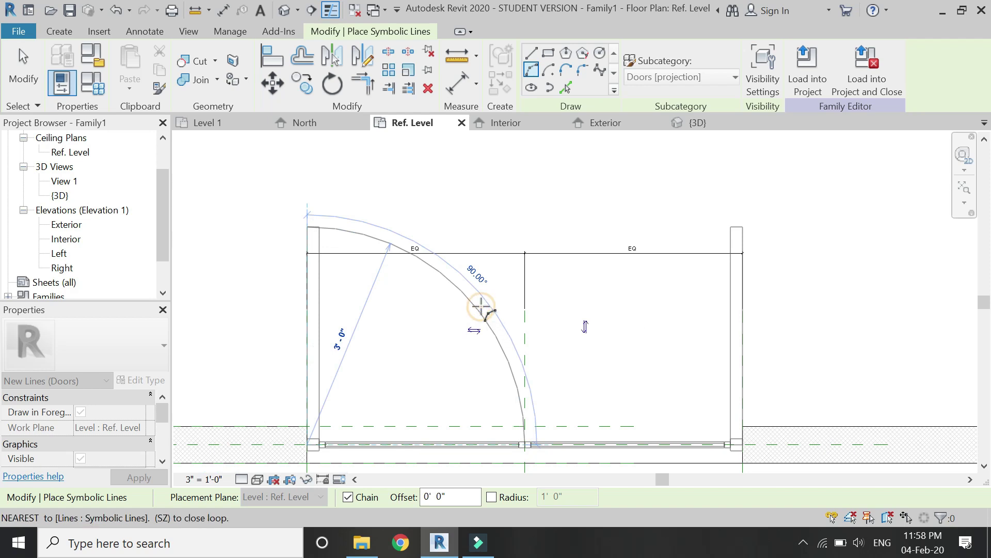
left_click(480, 309)
key("Escape")
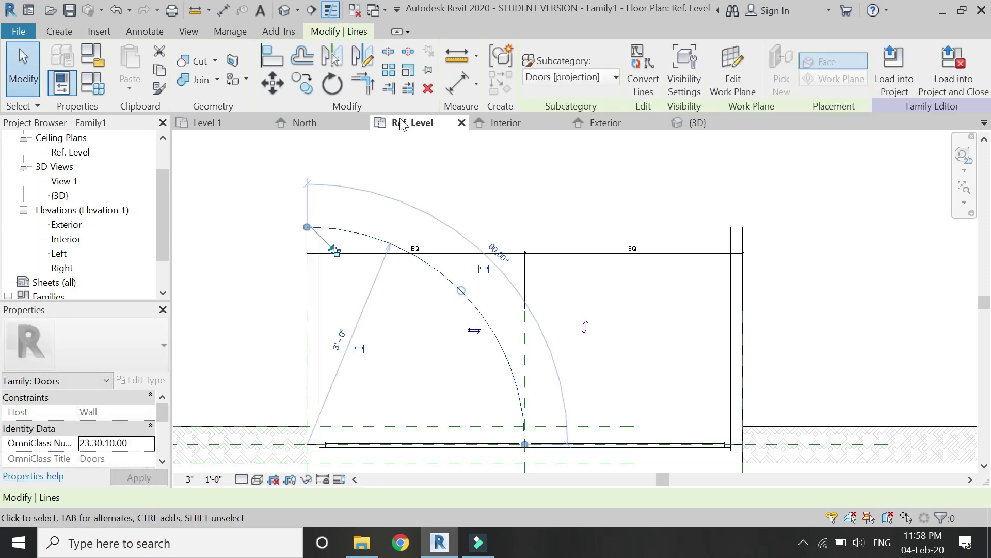
Mirror-copy the swing arc across the centre reference plane, then switch to the Interior elevation
left_click(362, 56)
left_click(525, 325)
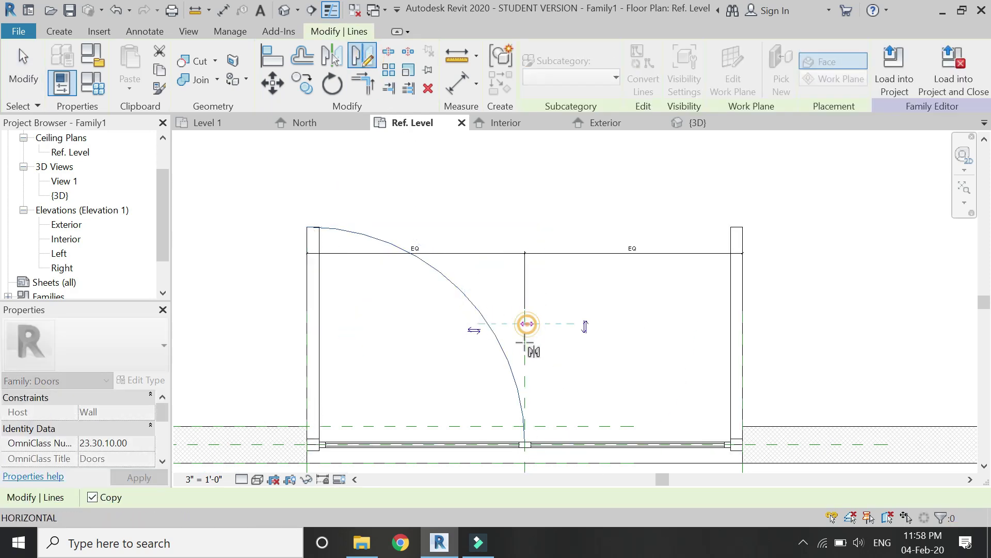
left_click(526, 362)
key("Escape")
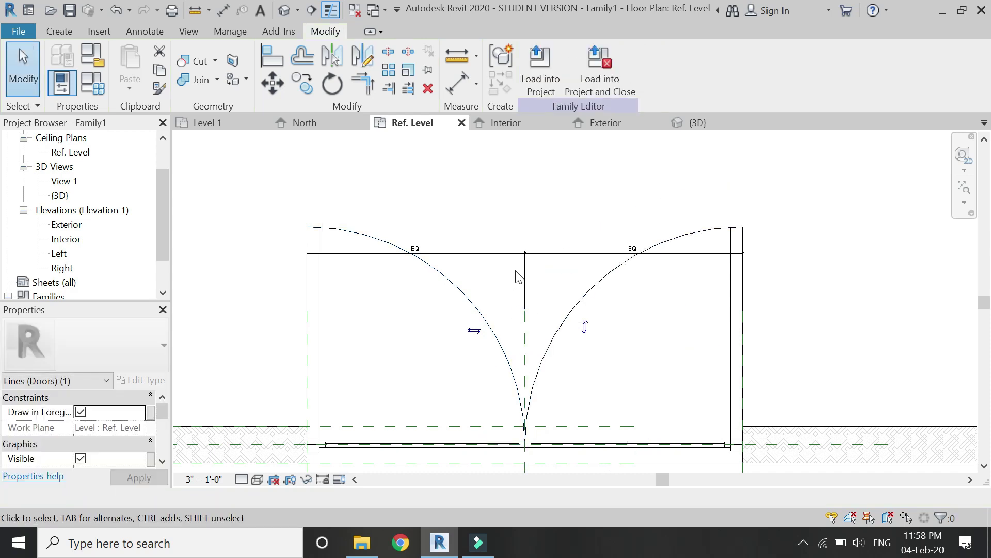
scroll(506, 248, "down", 1)
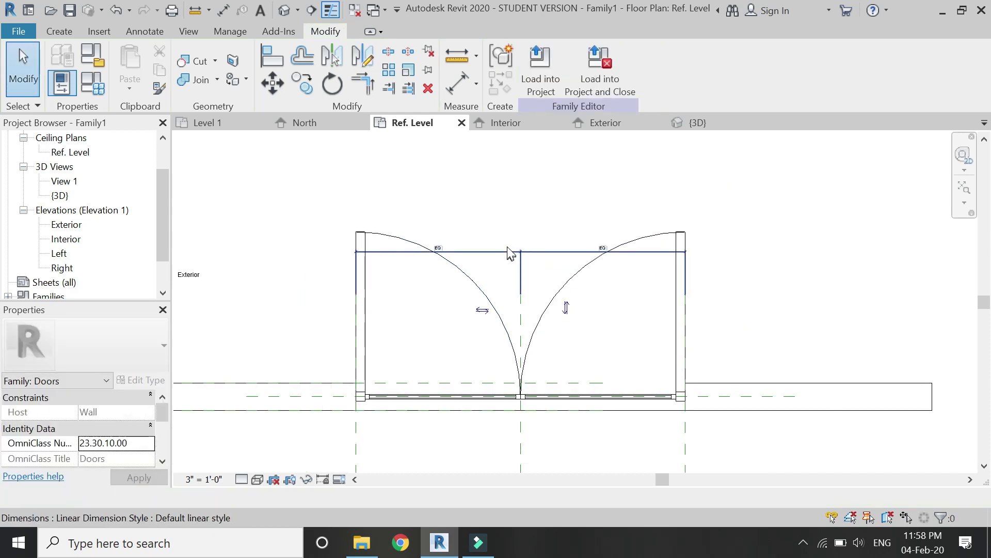
key("ctrl+Tab")
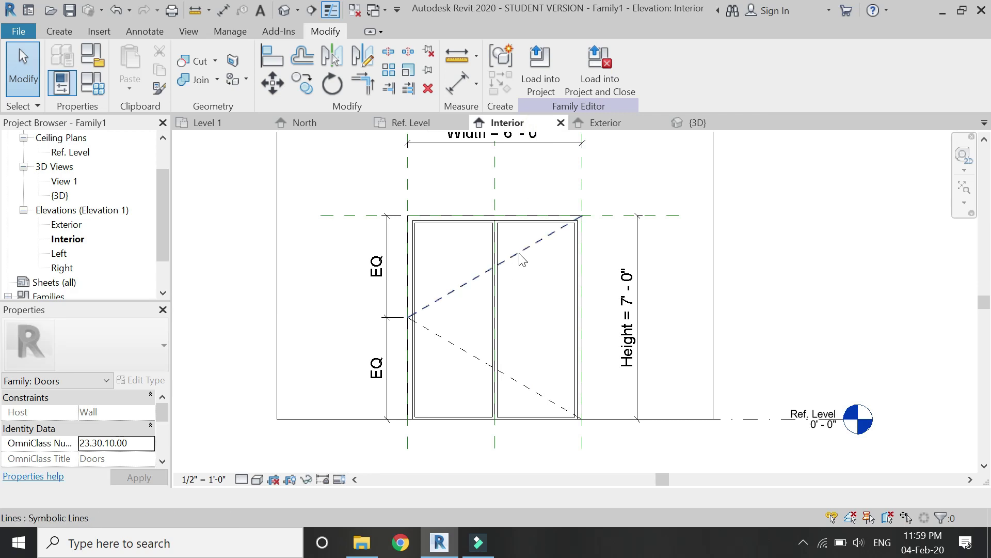
Delete the existing upper and lower dashed swing lines
left_click(519, 256)
key("Delete")
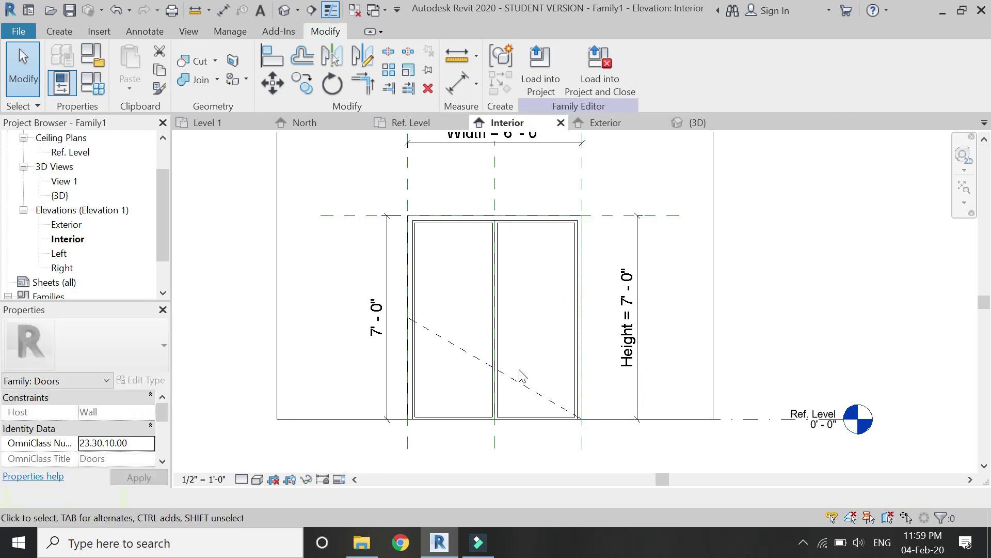
left_click(519, 380)
key("Delete")
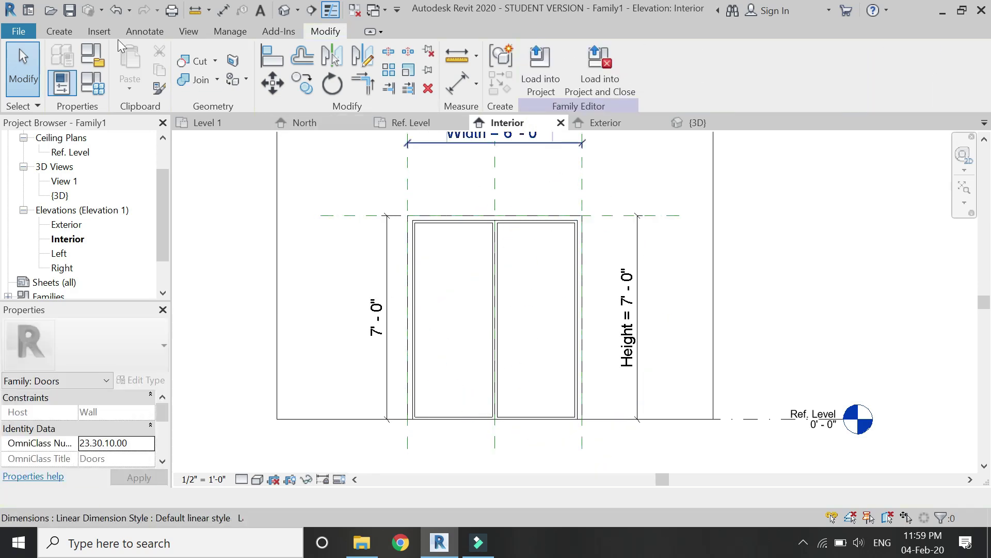
Start a Symbolic Line on the Elevation Swing subcategory
left_click(145, 31)
left_click(237, 82)
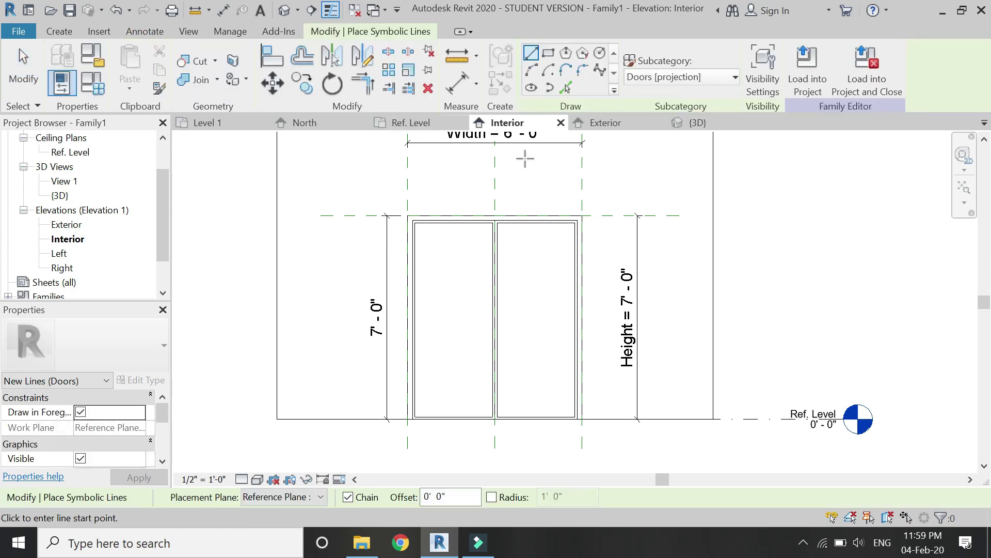
left_click(697, 78)
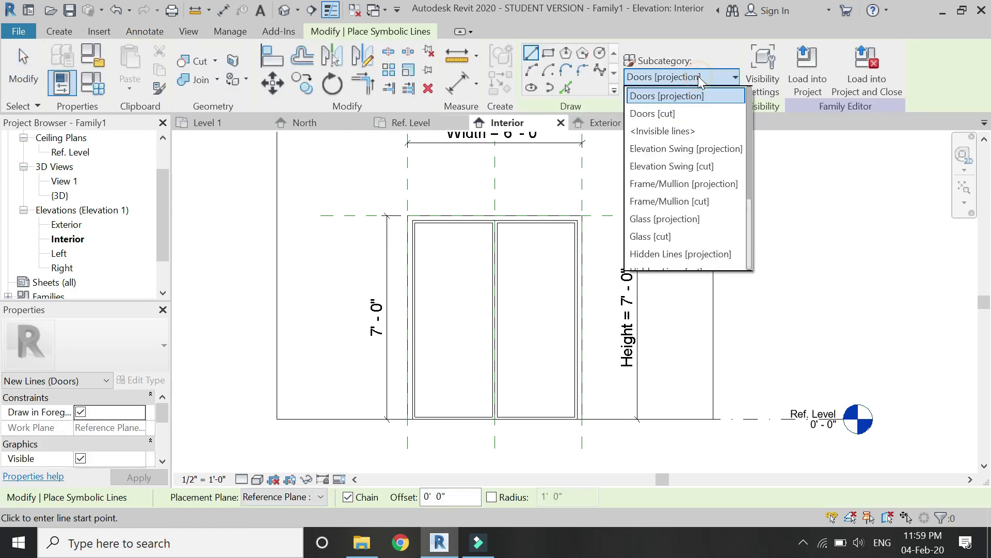
left_click(711, 150)
scroll(511, 206, "up", 6)
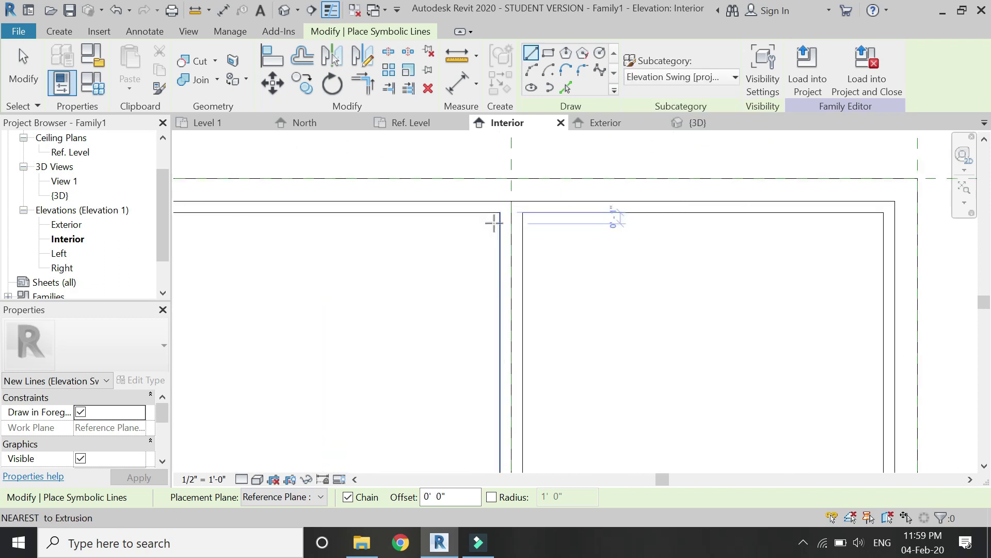
Chain the swing lines from the door's top centre to the corners, forming the chevrons
left_click(511, 201)
scroll(532, 159, "down", 4)
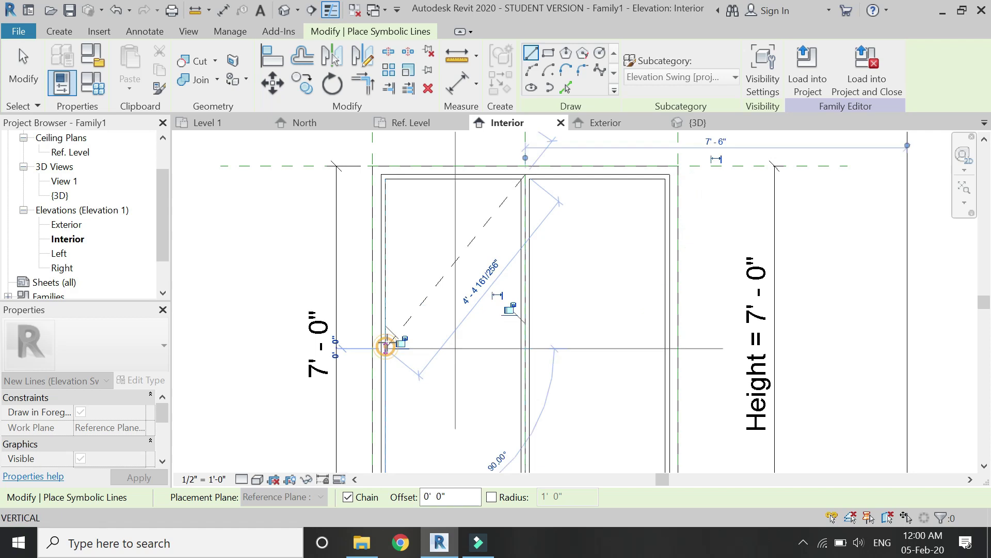
scroll(427, 166, "down", 2)
scroll(460, 317, "up", 2)
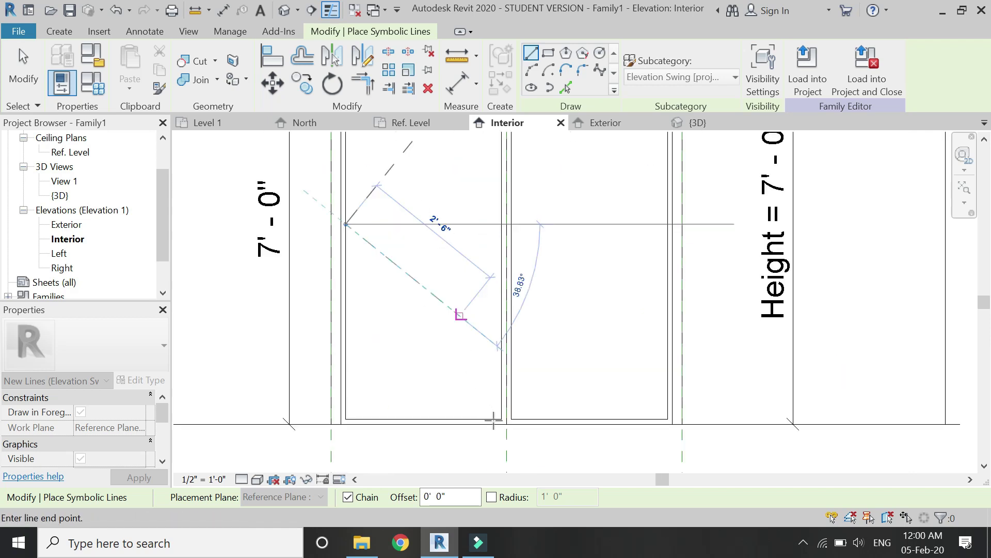
scroll(493, 421, "up", 1)
left_click(525, 439)
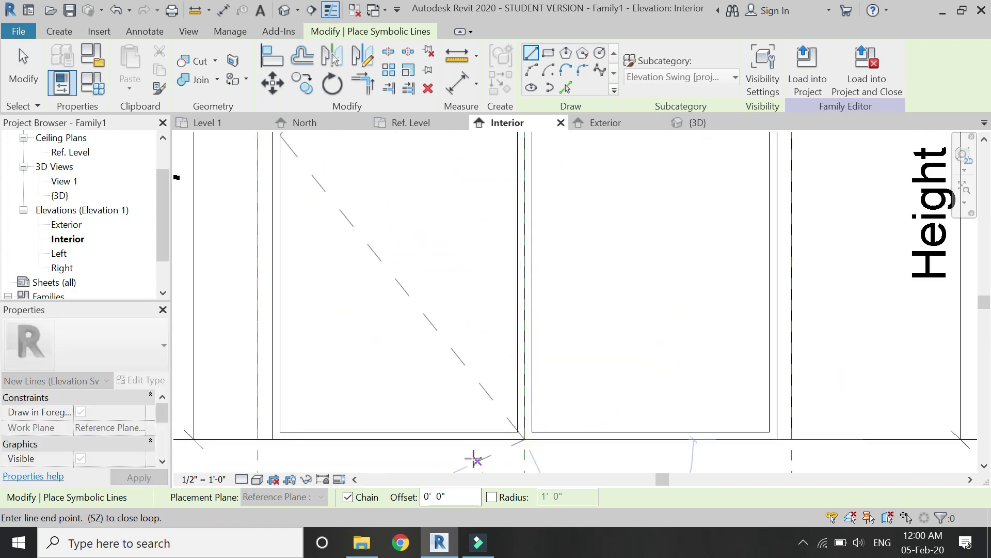
scroll(470, 456, "down", 2)
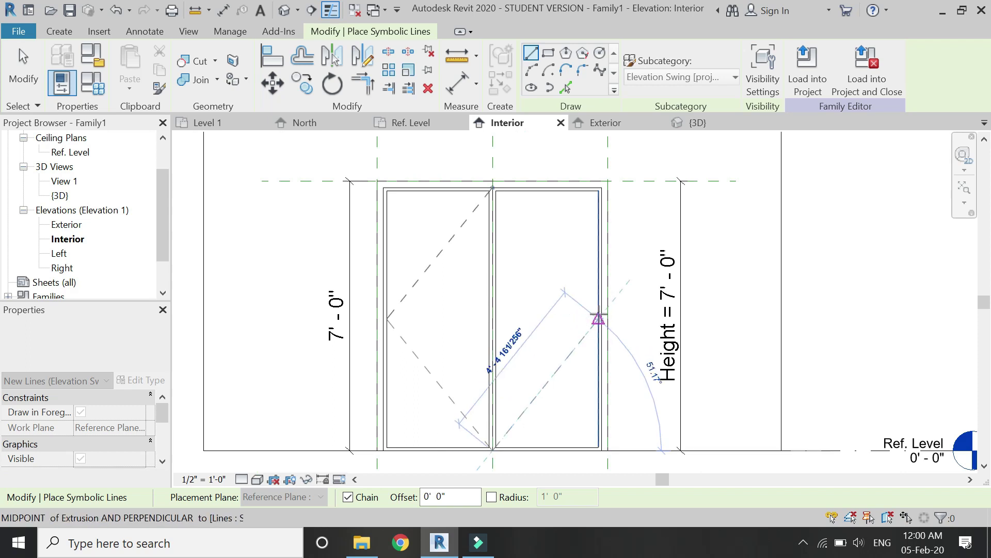
scroll(599, 319, "up", 2)
scroll(540, 377, "up", 1)
scroll(497, 228, "down", 3)
scroll(487, 222, "up", 4)
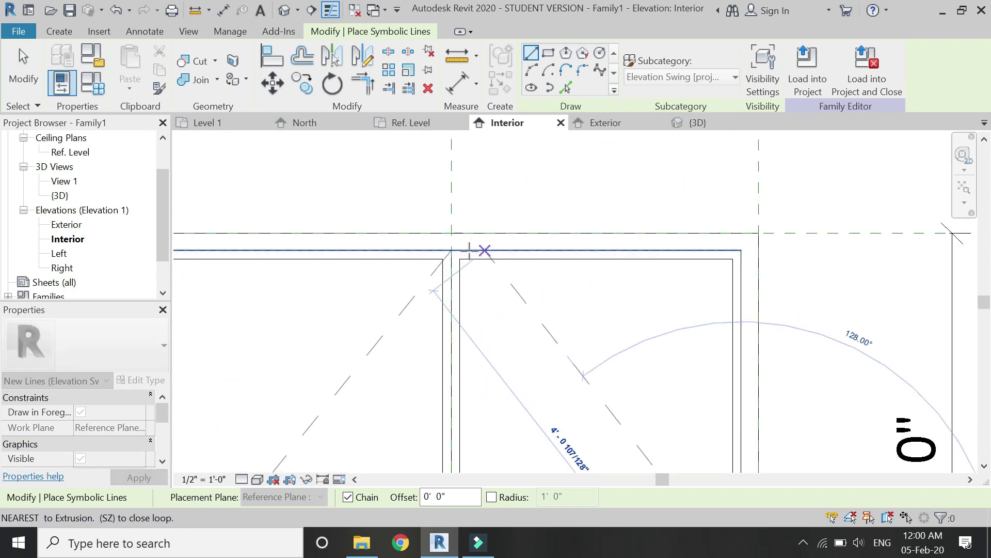
left_click(452, 252)
scroll(465, 243, "down", 4)
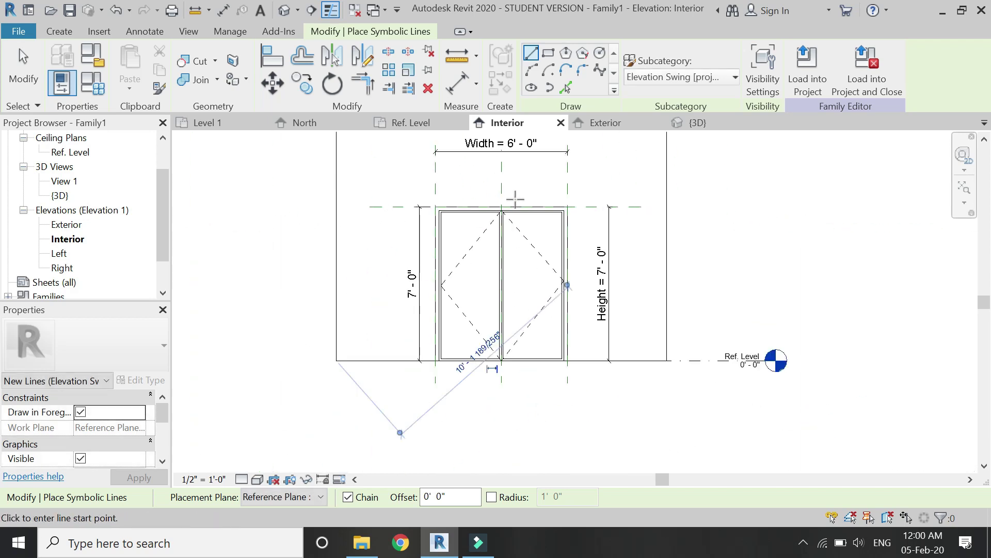
key("Escape")
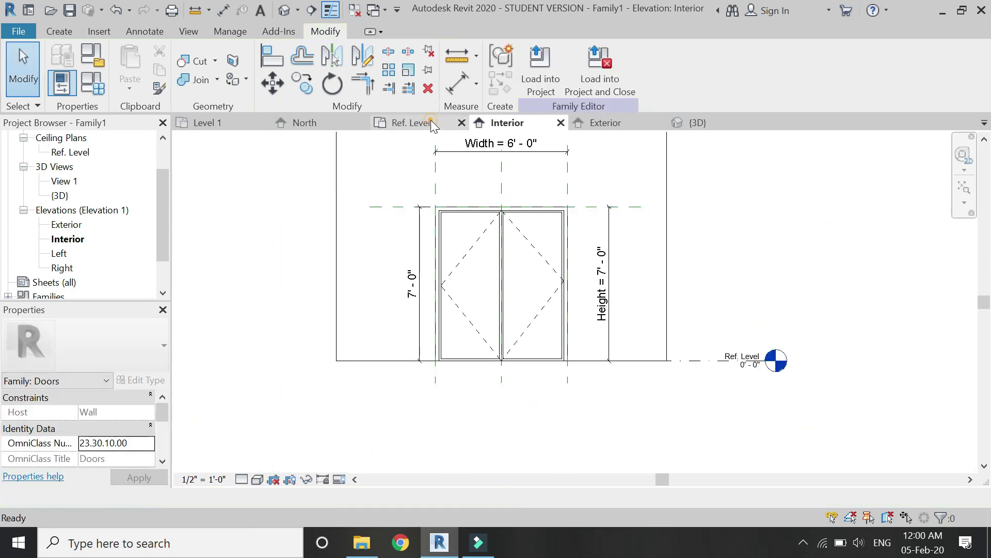
In the Ref. Level plan, start Create > Component and agree to load a family
left_click(429, 123)
scroll(502, 351, "up", 4)
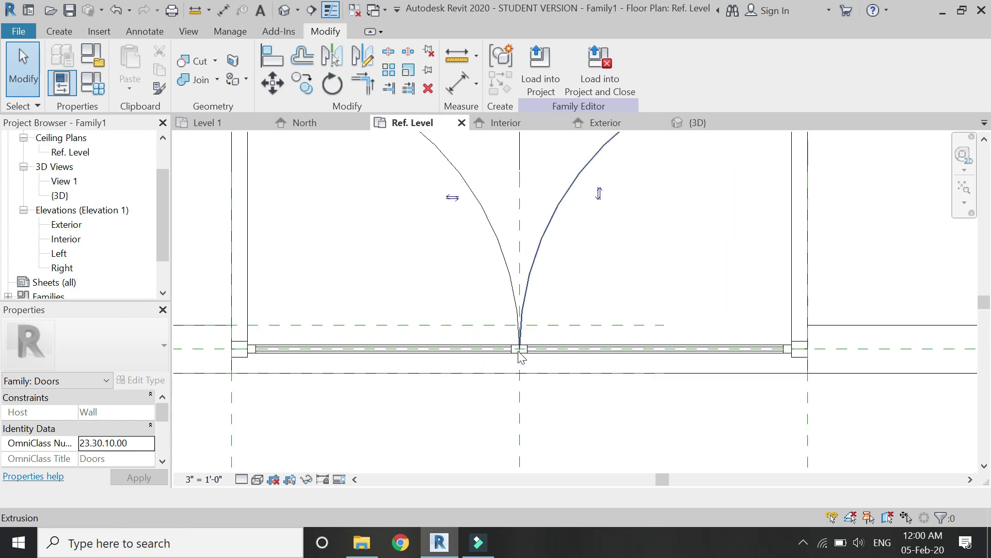
left_click(59, 32)
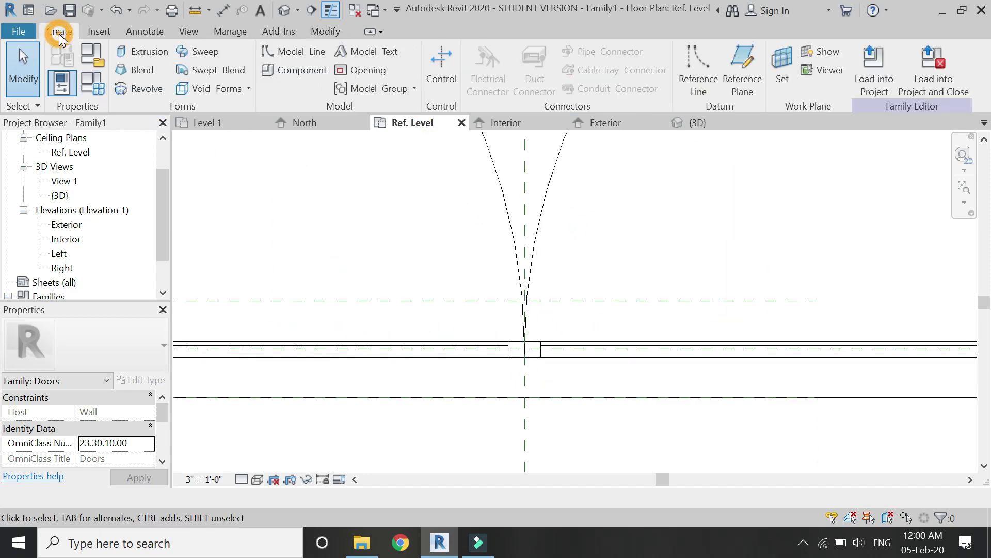
left_click(282, 72)
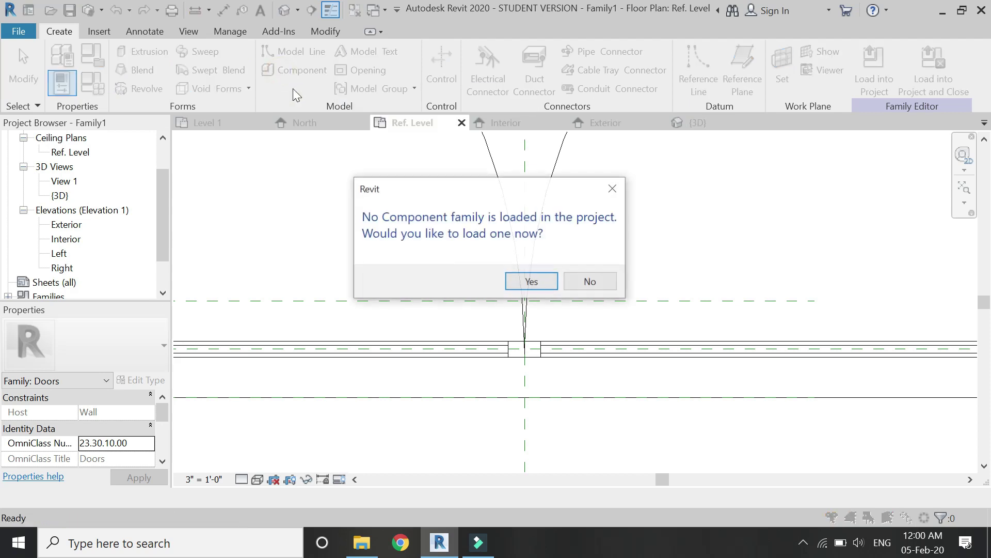
left_click(532, 281)
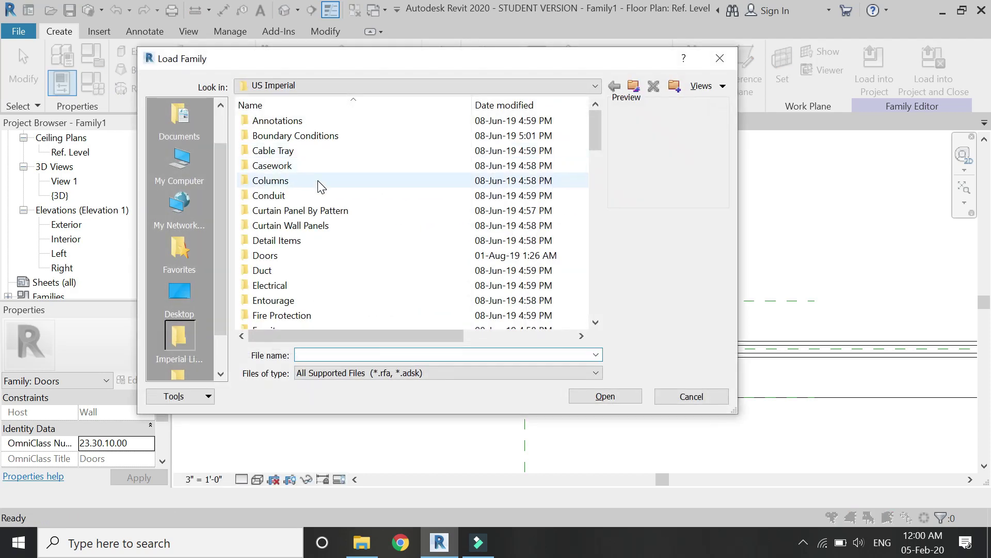
Load Handle Lever.rfa from the Doors > Hardware library folder
double_click(282, 255)
double_click(282, 135)
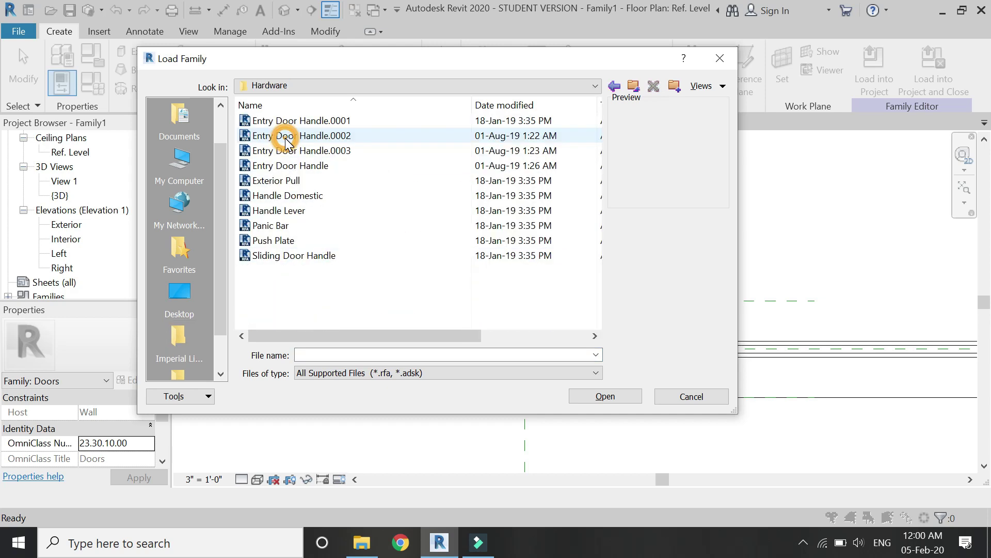
left_click(294, 166)
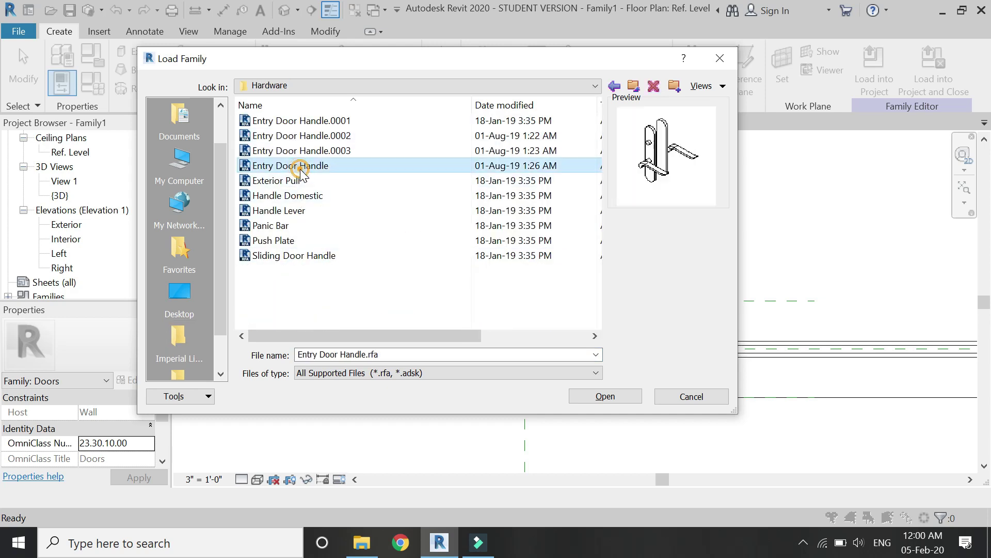
left_click(292, 199)
left_click(303, 212)
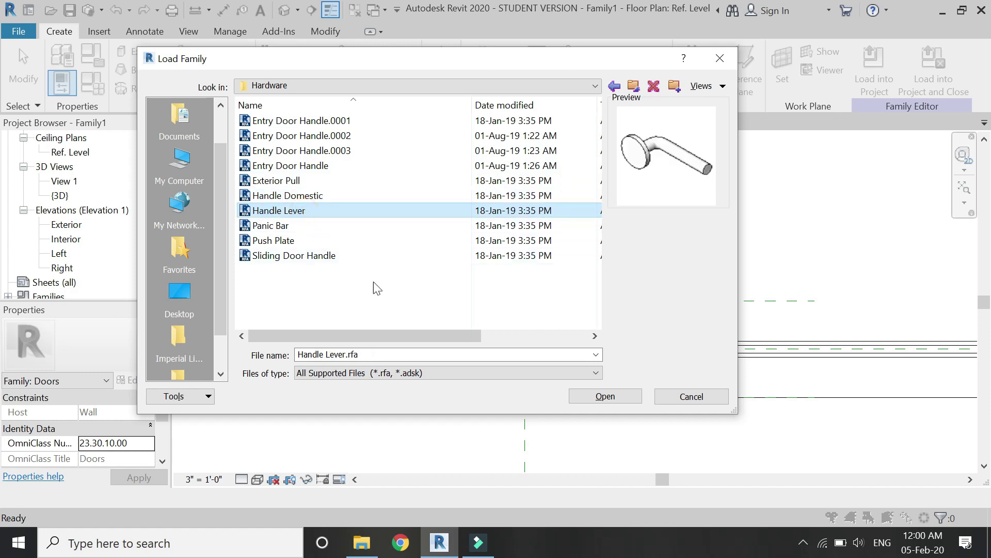
left_click(595, 397)
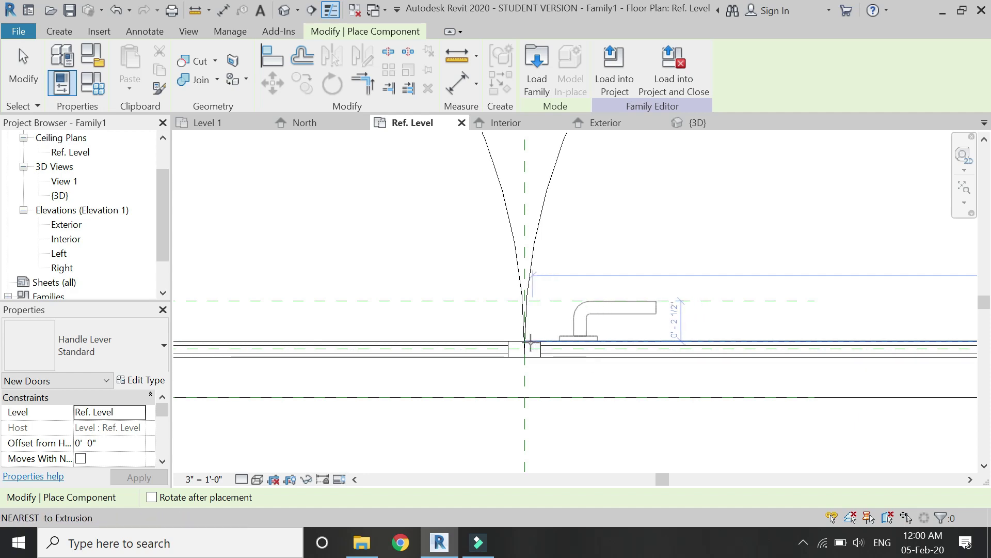
Place one Handle Lever at the doors' meeting point
scroll(521, 341, "up", 4)
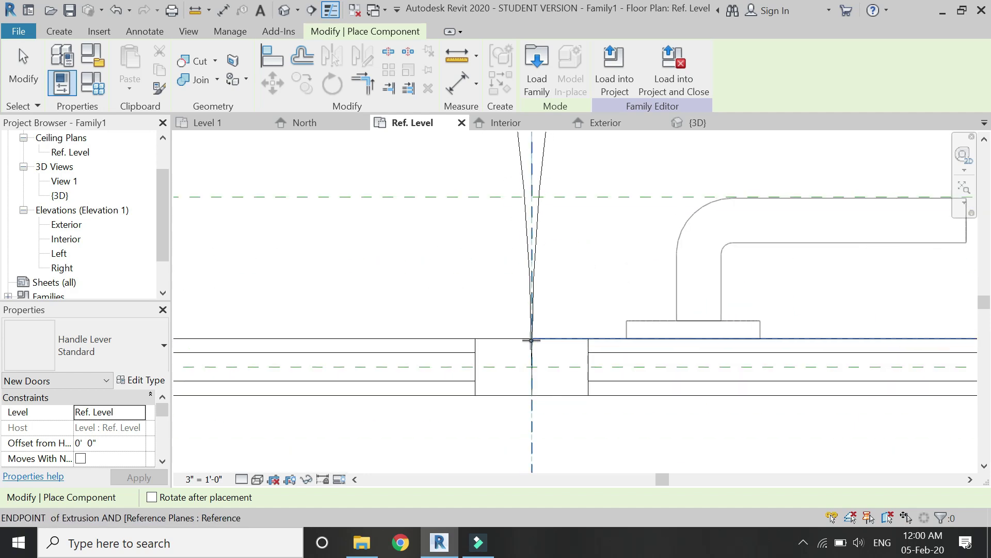
left_click(531, 339)
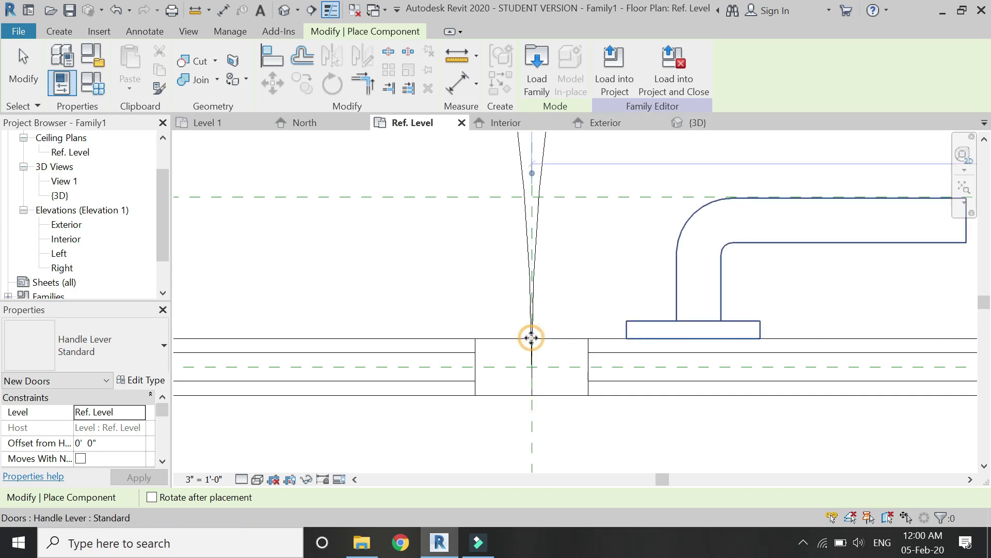
scroll(482, 316, "down", 2)
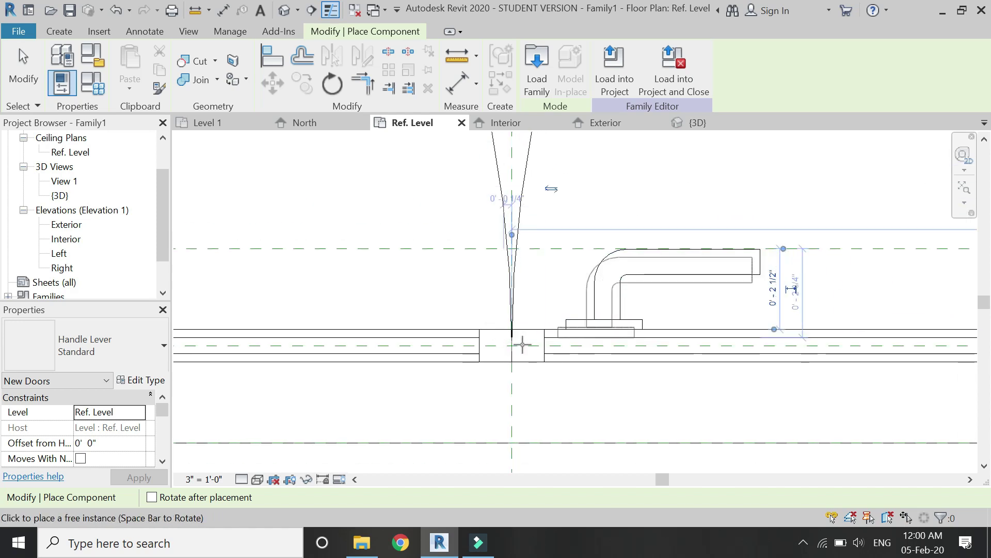
key("Escape")
key("Escape")
Mirror a copy of the handle across the wall to the other face
left_click(601, 307)
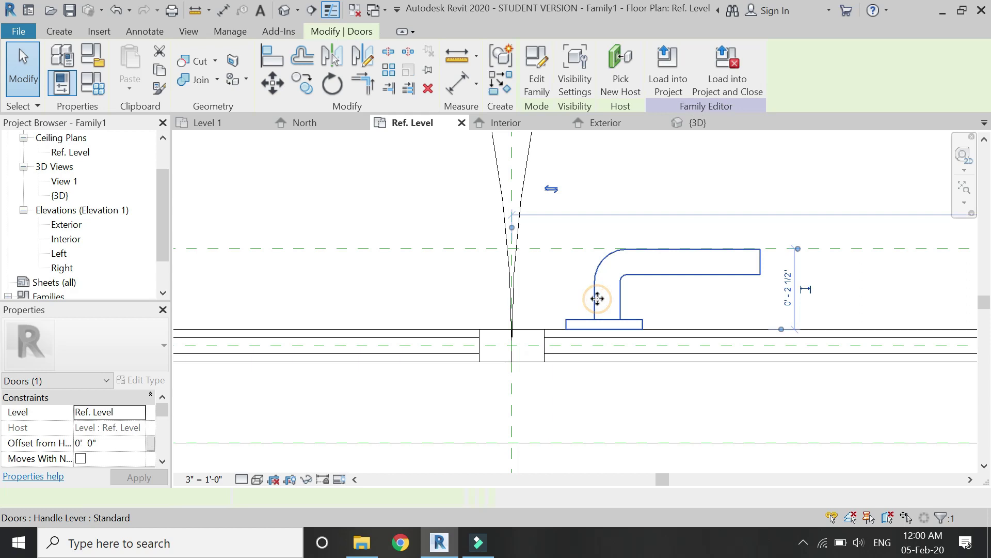
left_click(364, 57)
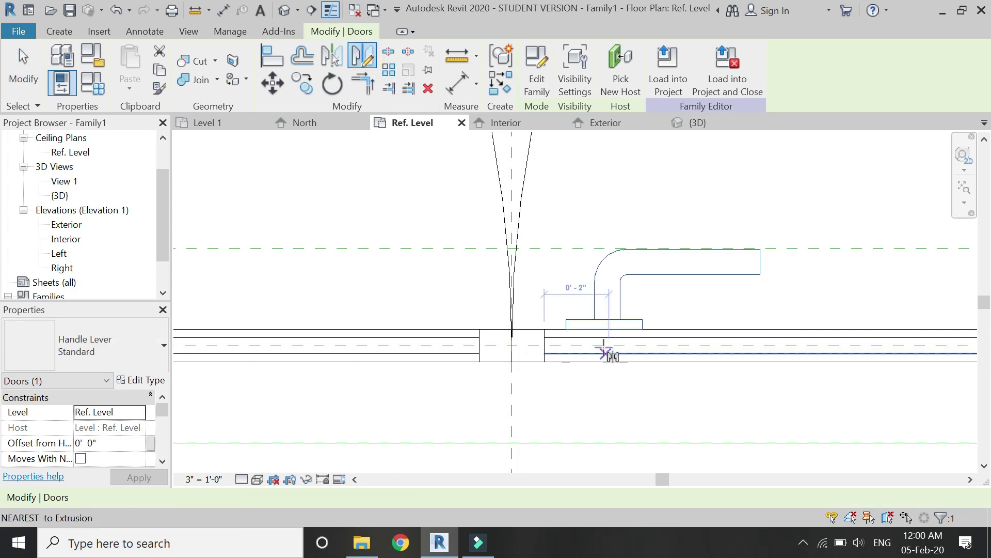
left_click(669, 345)
left_click(786, 344)
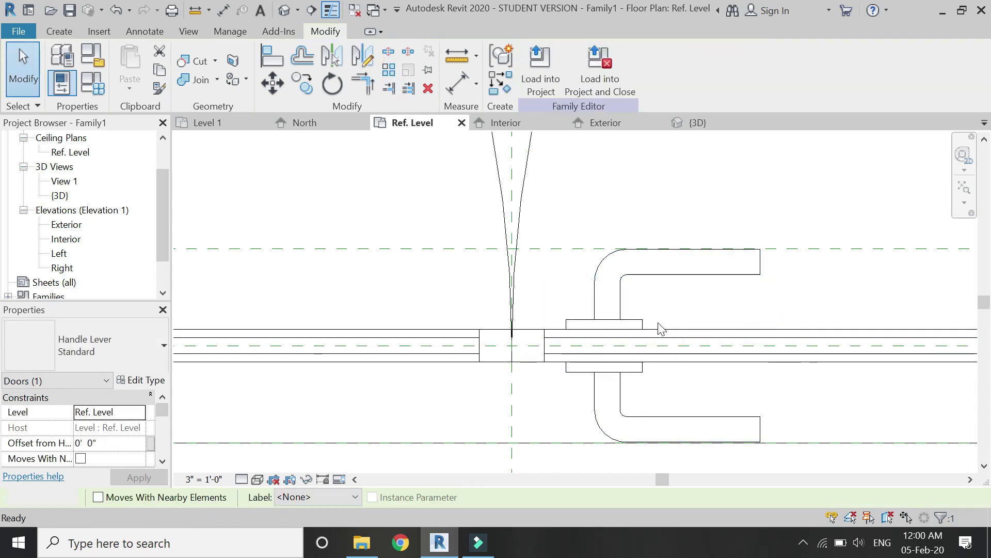
Mirror both handles across the door's centre line onto the other leaf with DM
left_click(621, 310)
left_click_drag(622, 389, 427, 160)
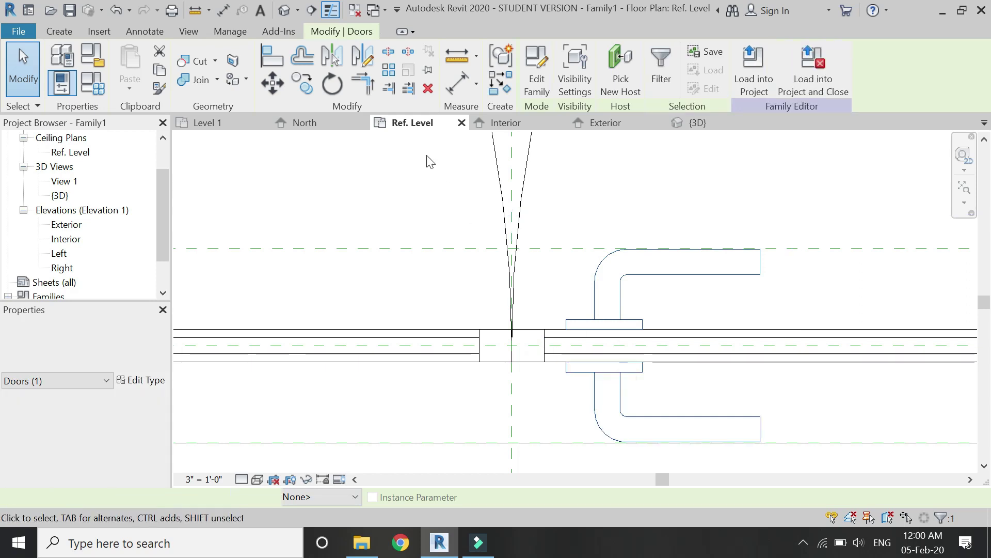
key("d")
key("m")
left_click(511, 165)
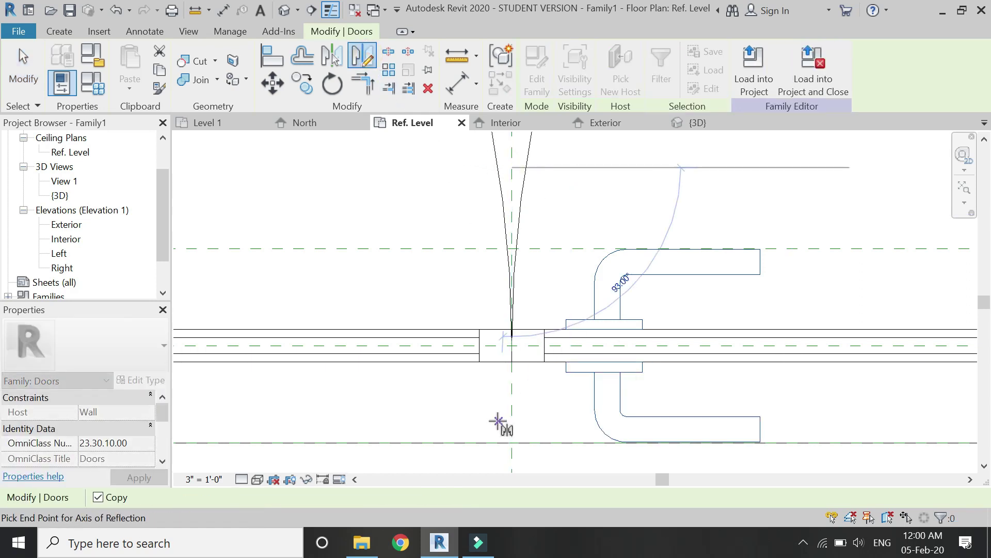
left_click(511, 413)
Select all four lever handles and show the Interior elevation
left_click(609, 303)
scroll(449, 144, "down", 2)
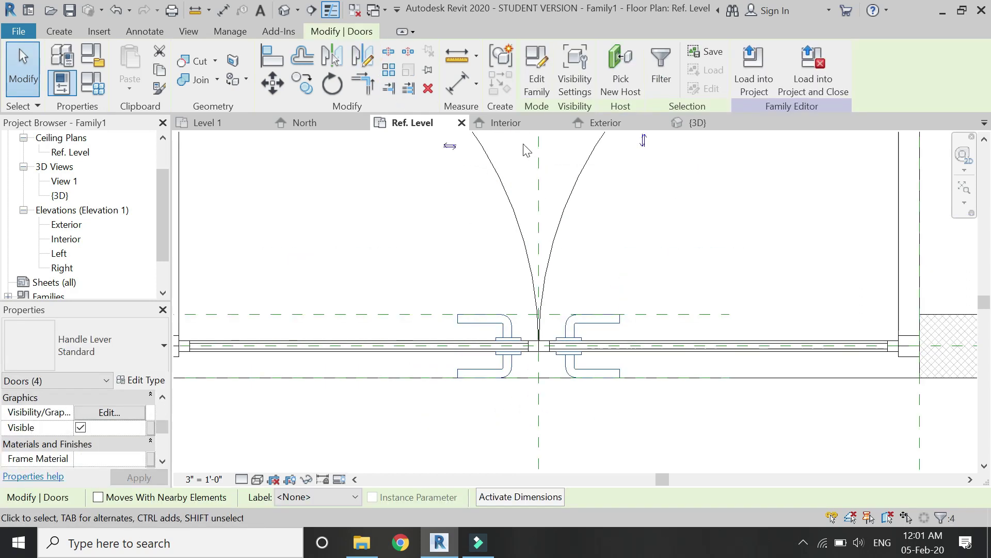
left_click(517, 124)
scroll(509, 332, "up", 4)
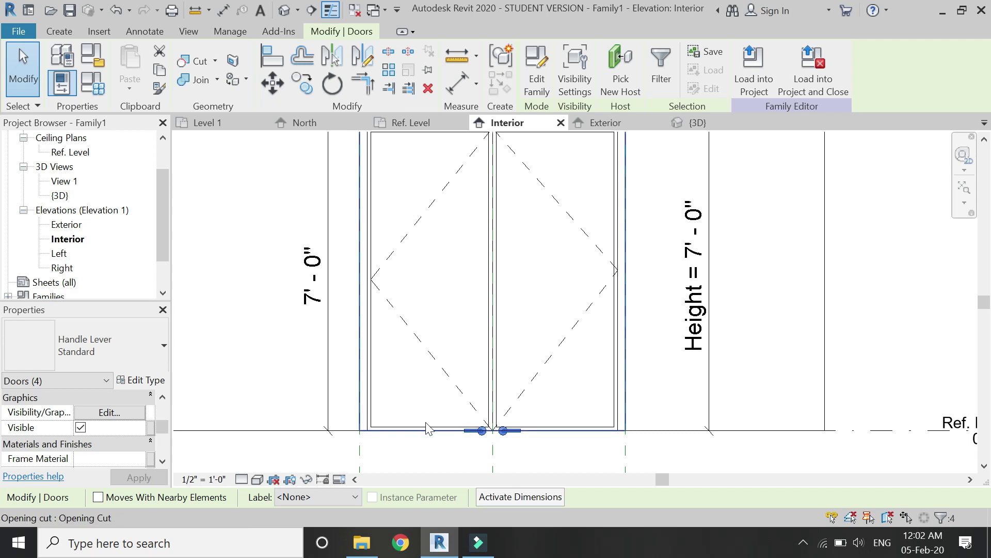
Move the handles up 3'-6" from the Ref. Level
left_click(271, 83)
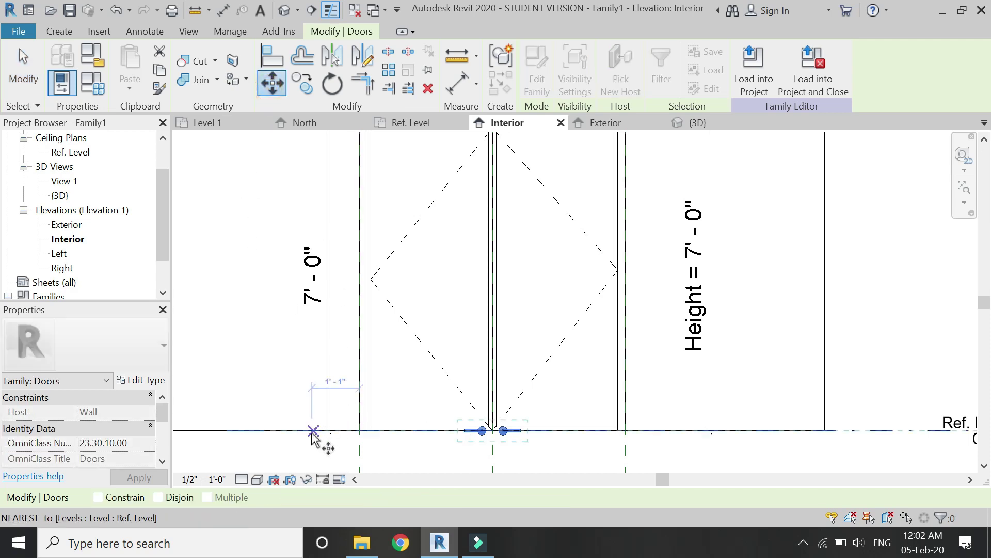
left_click(261, 429)
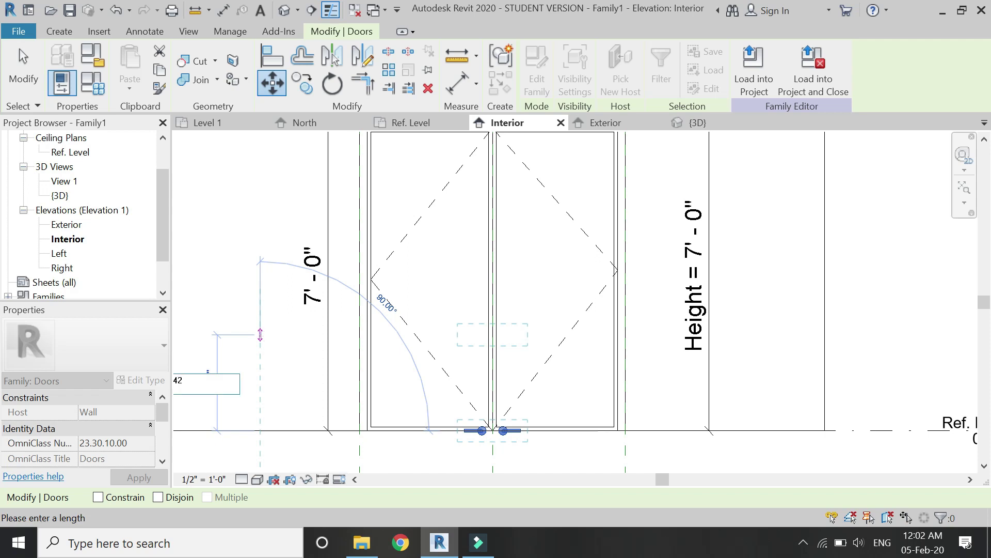
key("Return")
scroll(471, 248, "up", 2)
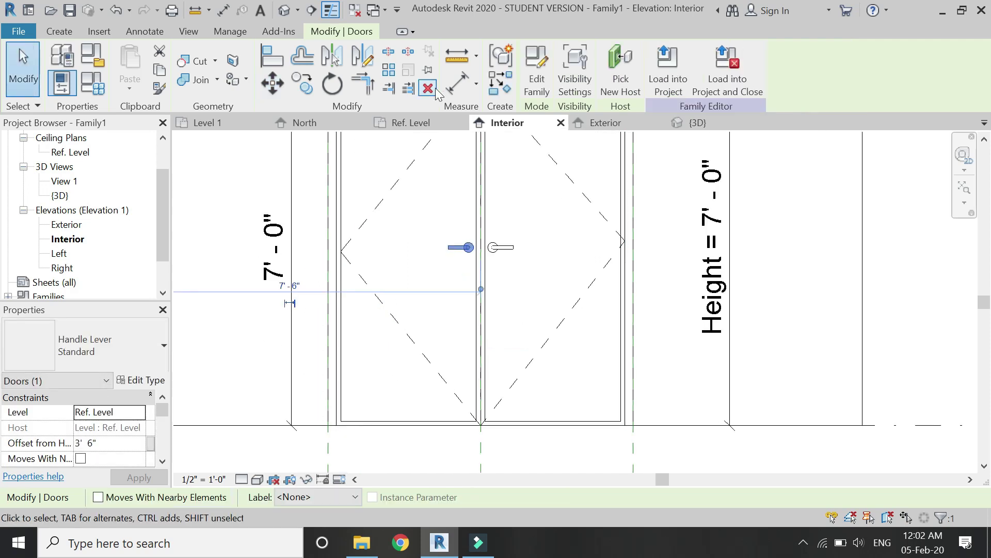
Dimension both handles 3'-6" above Ref. Level in the Interior elevation
left_click(457, 82)
scroll(469, 252, "up", 2)
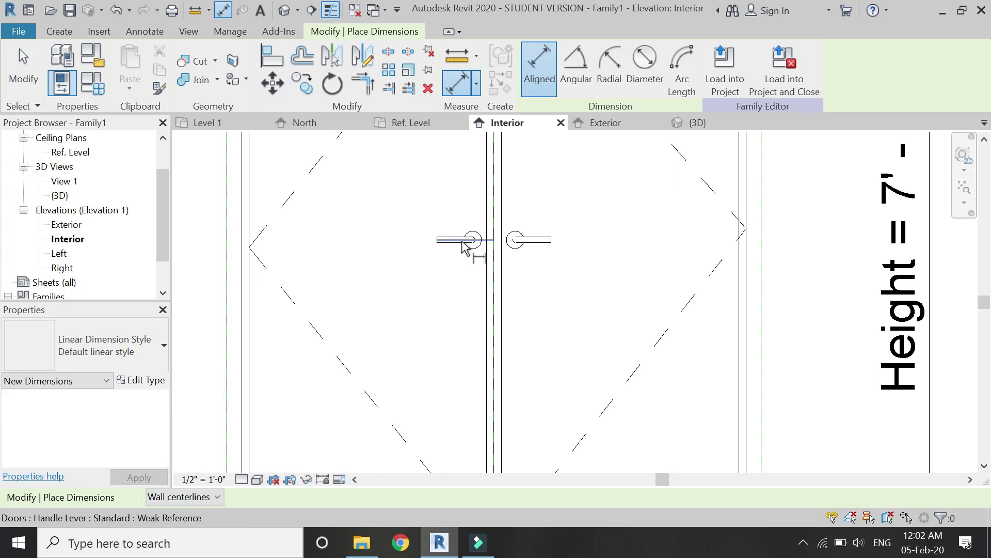
left_click(471, 240)
scroll(467, 258, "down", 2)
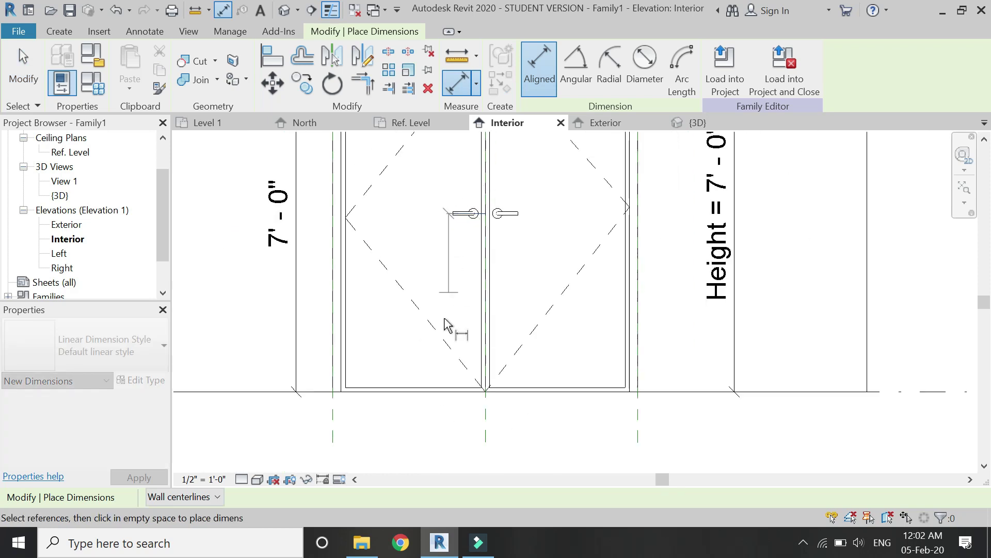
left_click(433, 395)
left_click(418, 266)
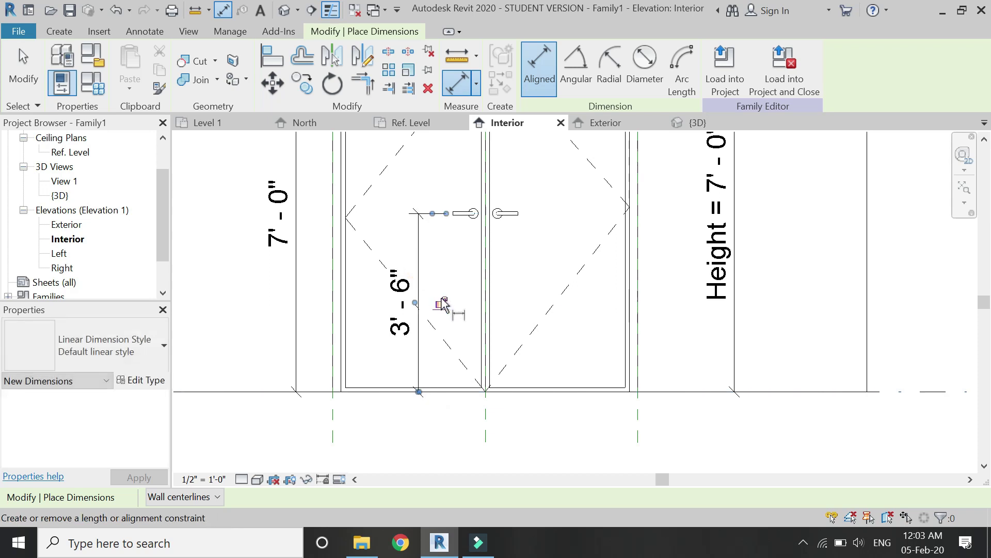
scroll(505, 213, "up", 3)
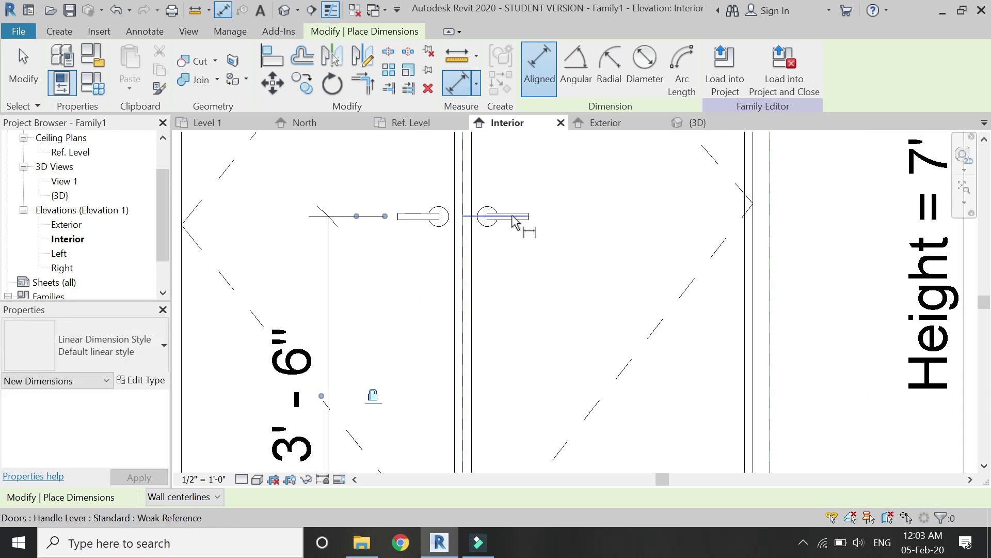
left_click(513, 217)
scroll(514, 394, "down", 3)
scroll(520, 412, "up", 2)
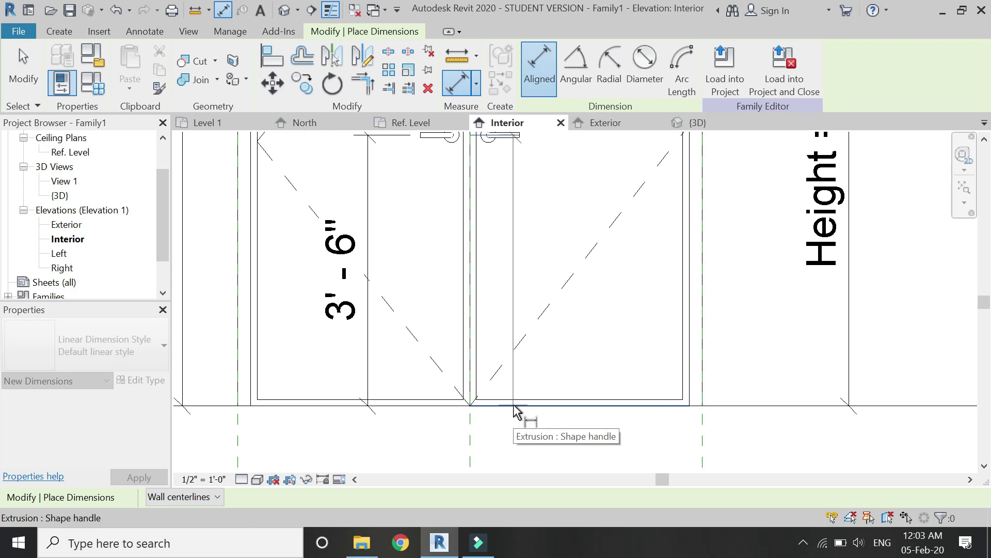
left_click(517, 411)
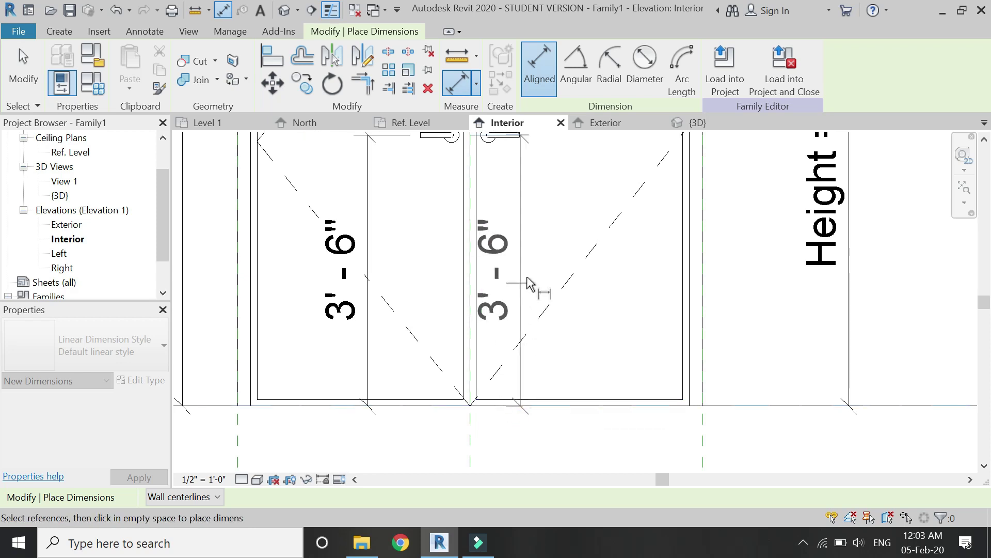
left_click(622, 284)
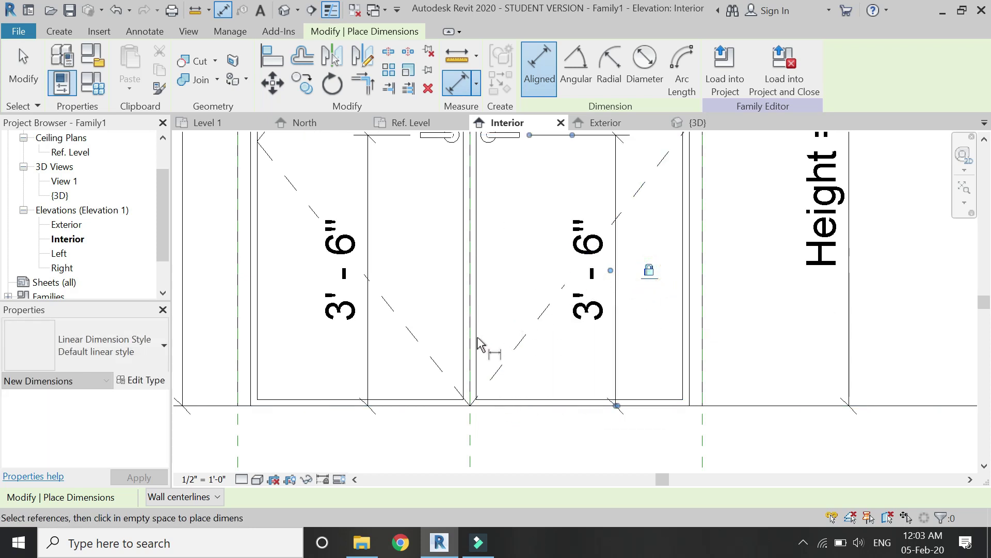
scroll(478, 339, "down", 2)
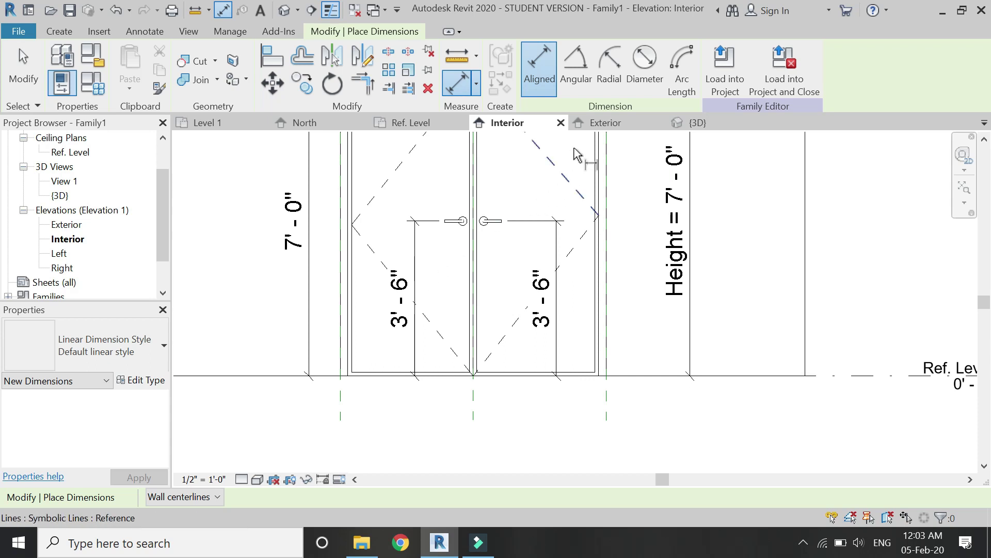
Add the two 3'-6" handle-height dimensions in the Exterior elevation, then show the 3D view
left_click(605, 123)
scroll(434, 359, "up", 4)
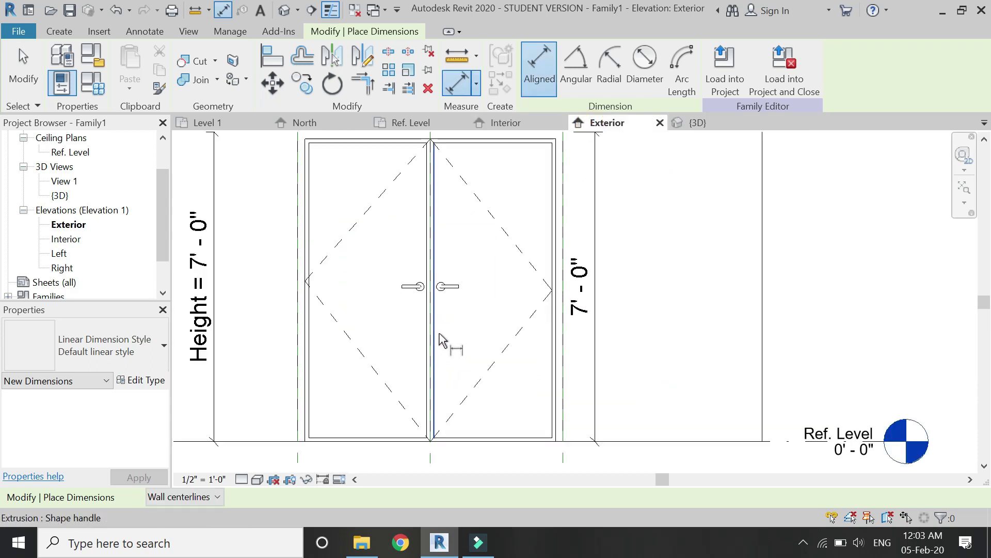
left_click(452, 272)
scroll(504, 188, "down", 3)
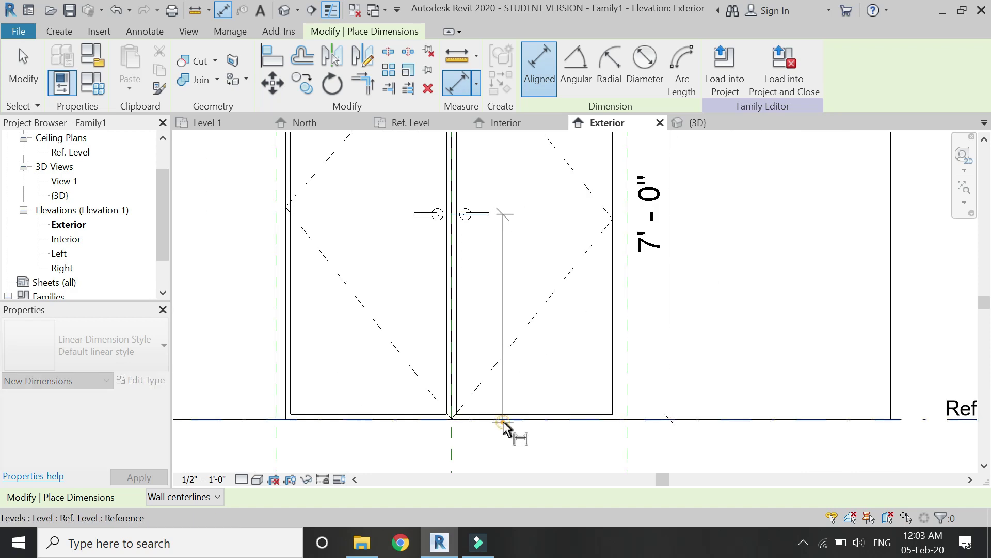
left_click(505, 428)
left_click(529, 427)
left_click(558, 317)
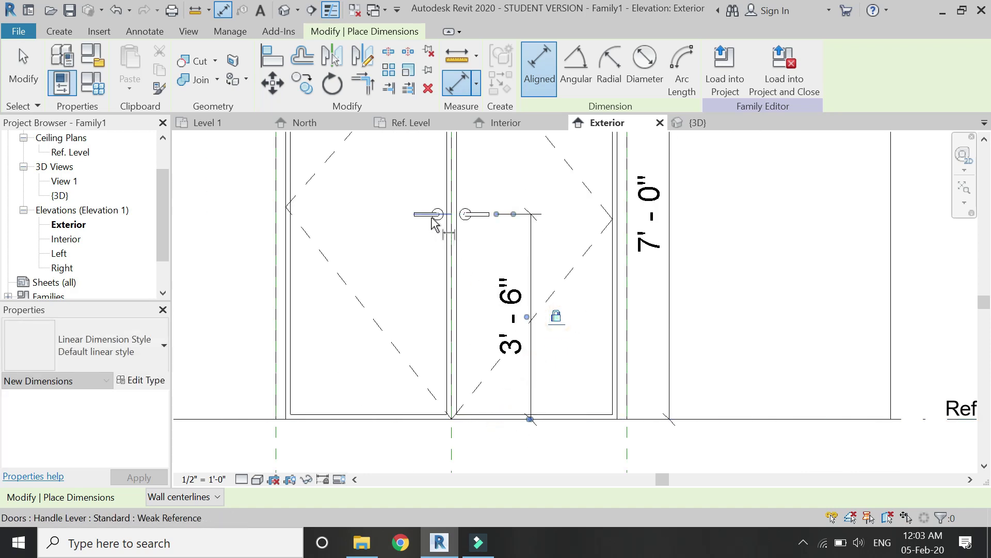
scroll(442, 219, "up", 3)
scroll(444, 204, "down", 3)
left_click(445, 191)
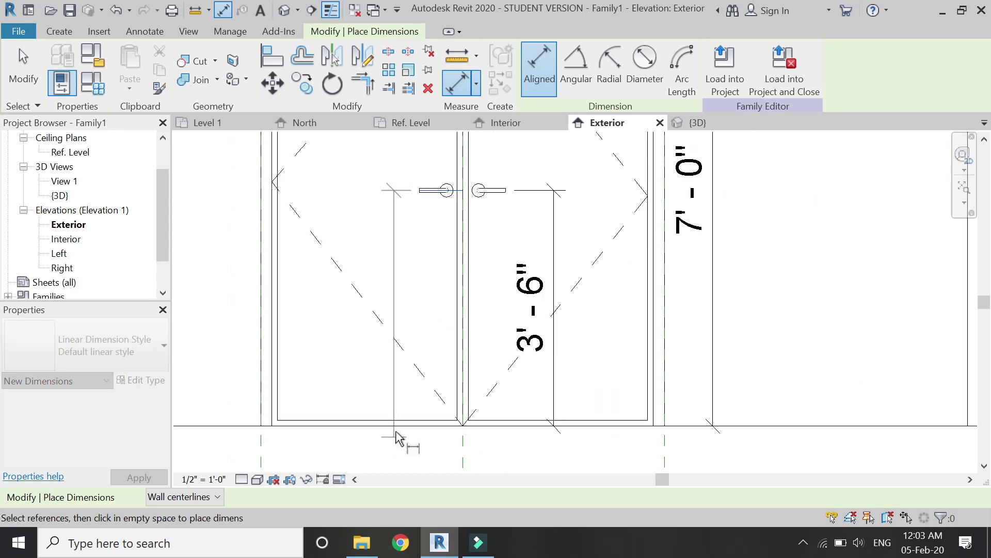
left_click(398, 427)
left_click(360, 336)
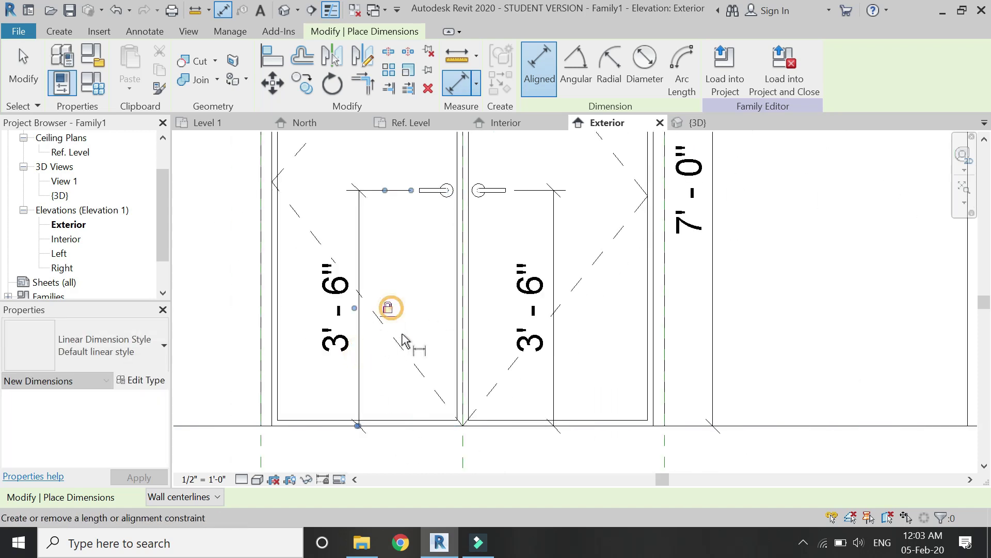
key("ctrl+Tab")
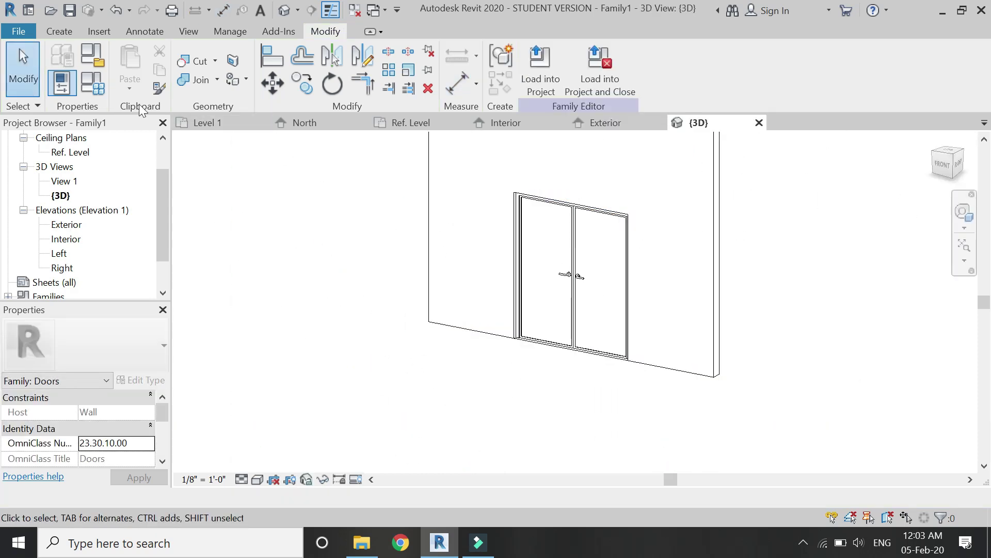
Flex the door to 8' 0" height and 5' 0" width, then restore 7' 0" by 6' 0"
left_click(93, 87)
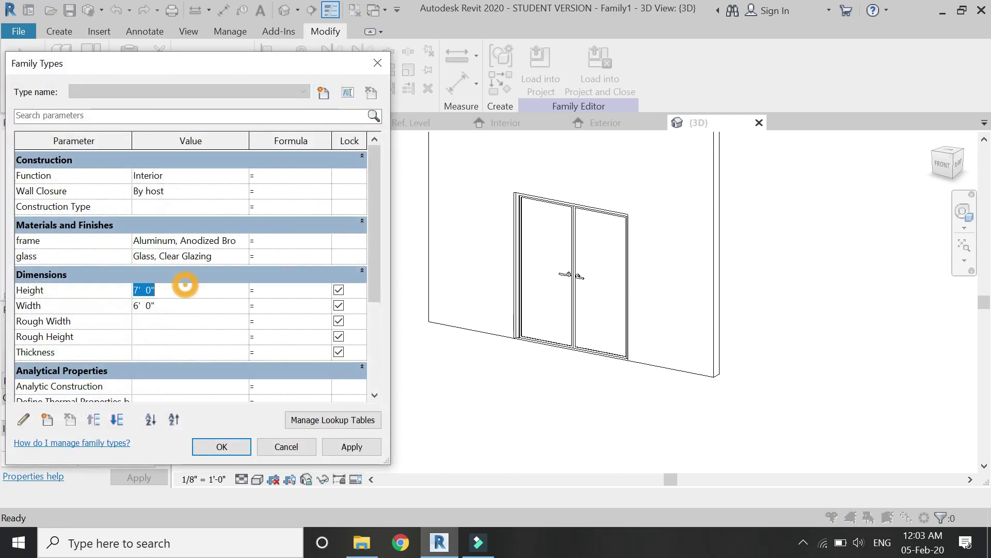
left_click(345, 446)
left_click(180, 306)
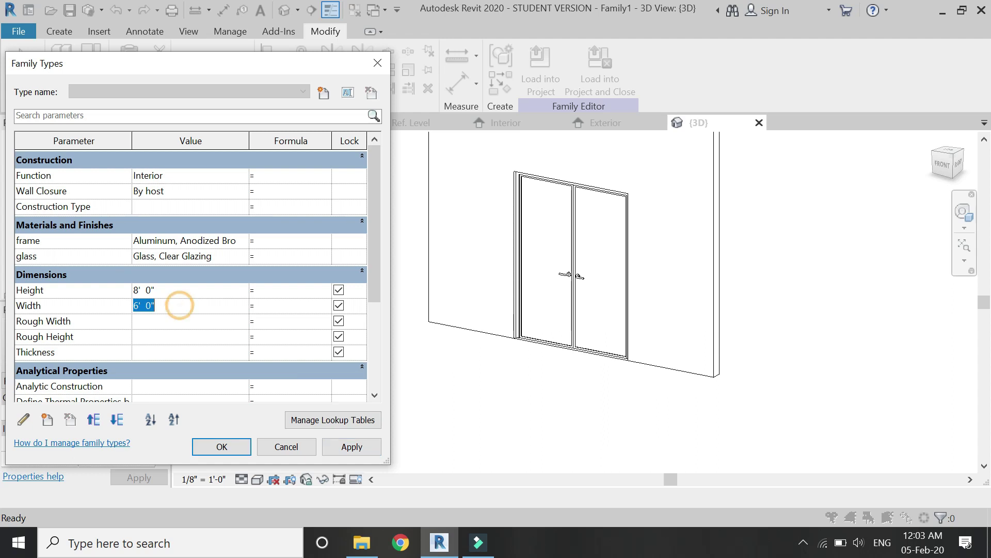
left_click(349, 448)
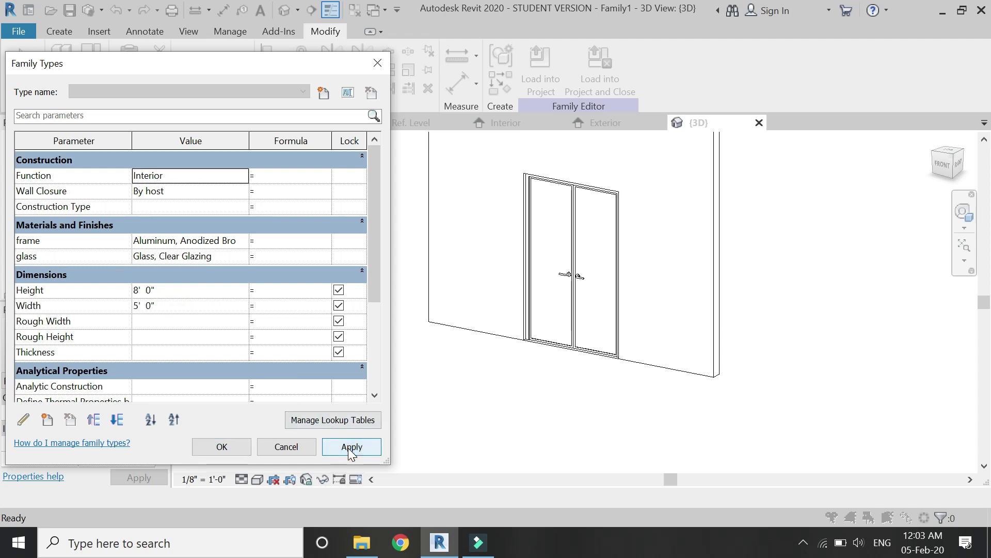
left_click(180, 290)
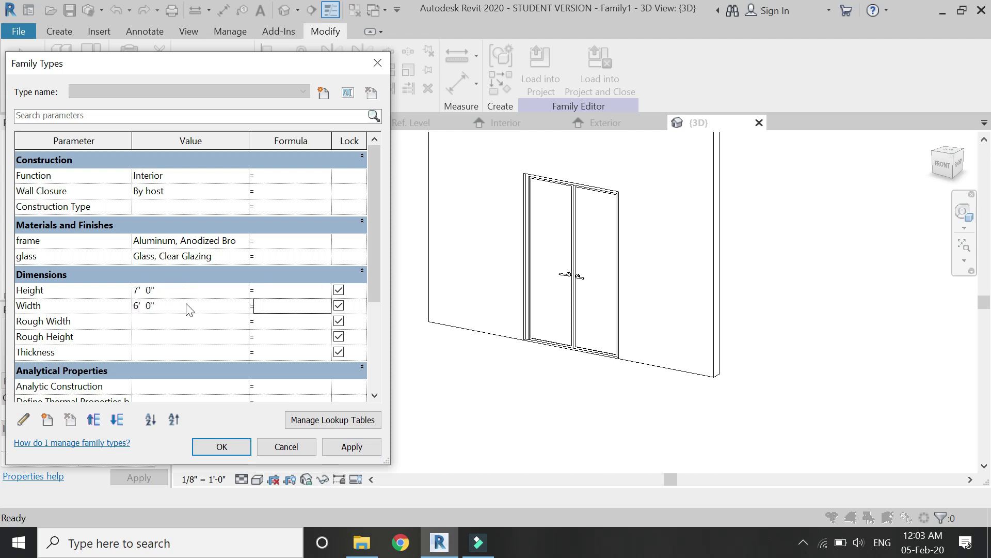
left_click(345, 447)
left_click(222, 447)
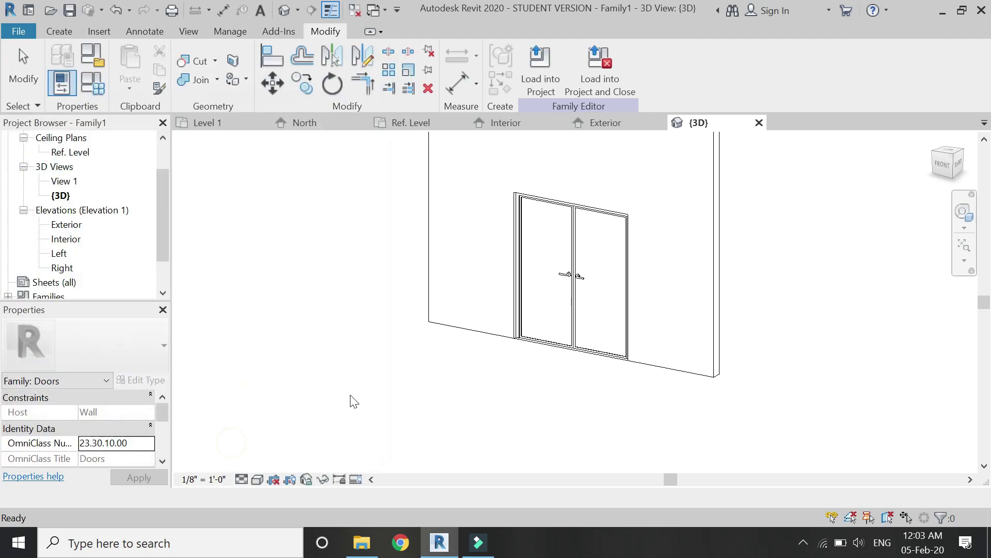
left_click(443, 333)
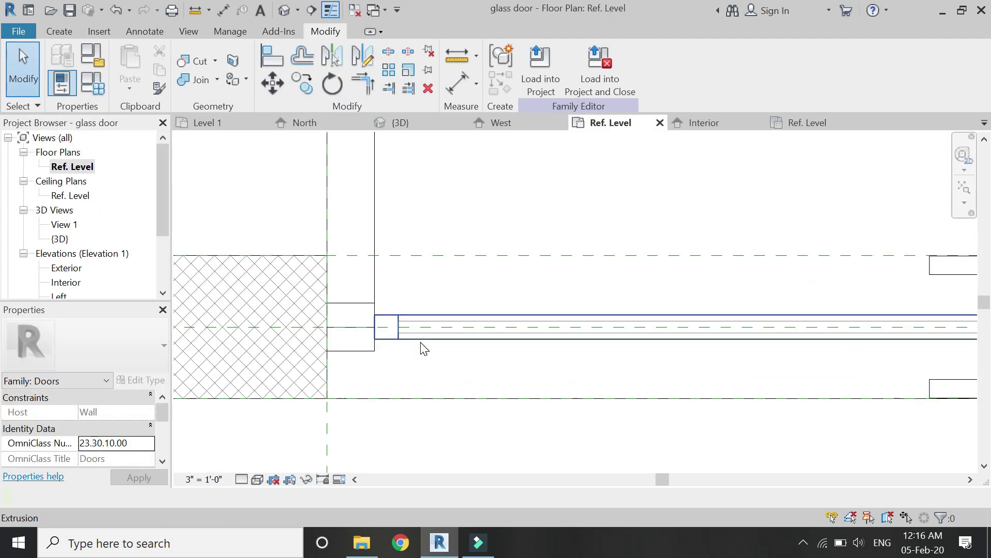
Hide the glass panel and frame extrusions in Plan/RCP views through Visibility Settings
left_click(423, 346)
left_click(355, 353)
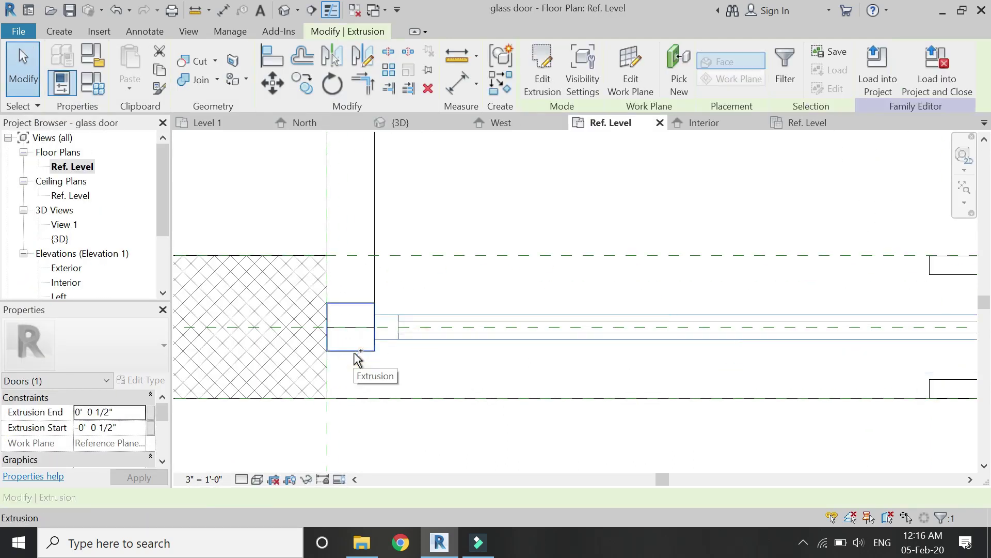
left_click(355, 360, "ctrl")
scroll(288, 360, "down", 2)
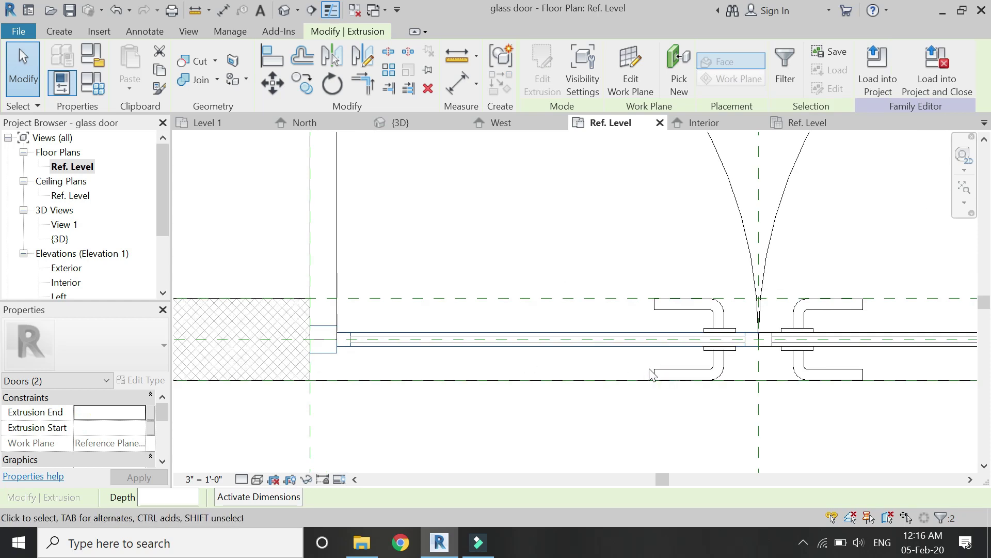
scroll(728, 380, "up", 5)
left_click(708, 374)
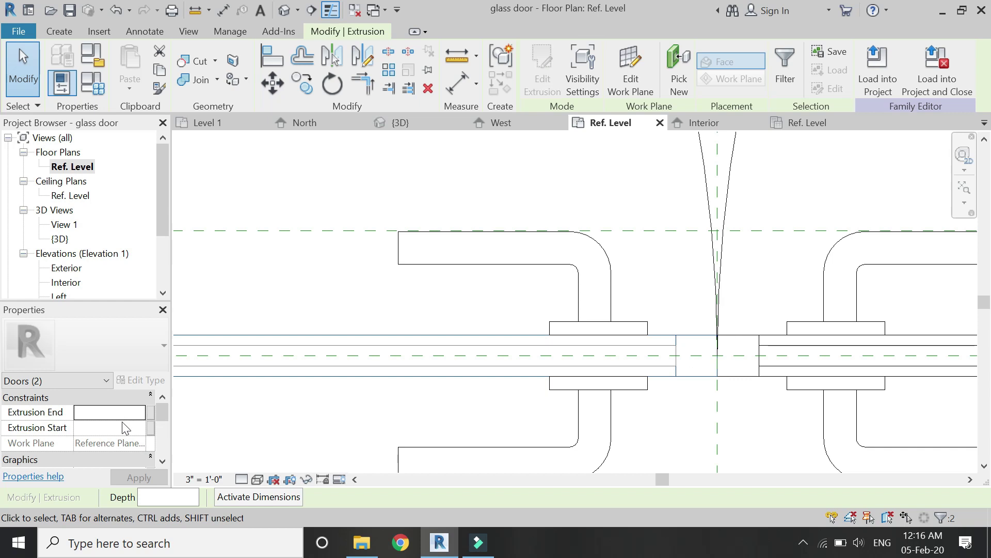
scroll(122, 421, "down", 2)
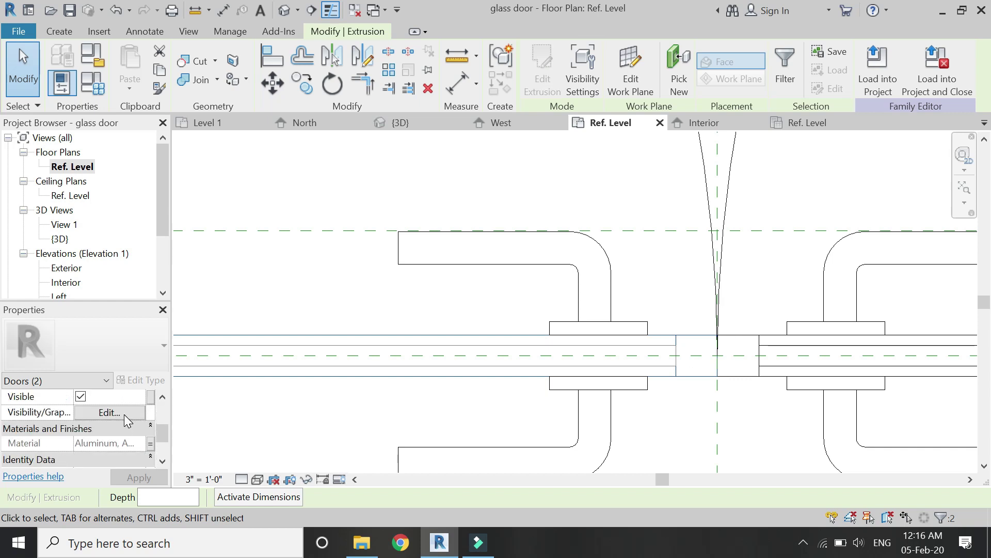
left_click(110, 412)
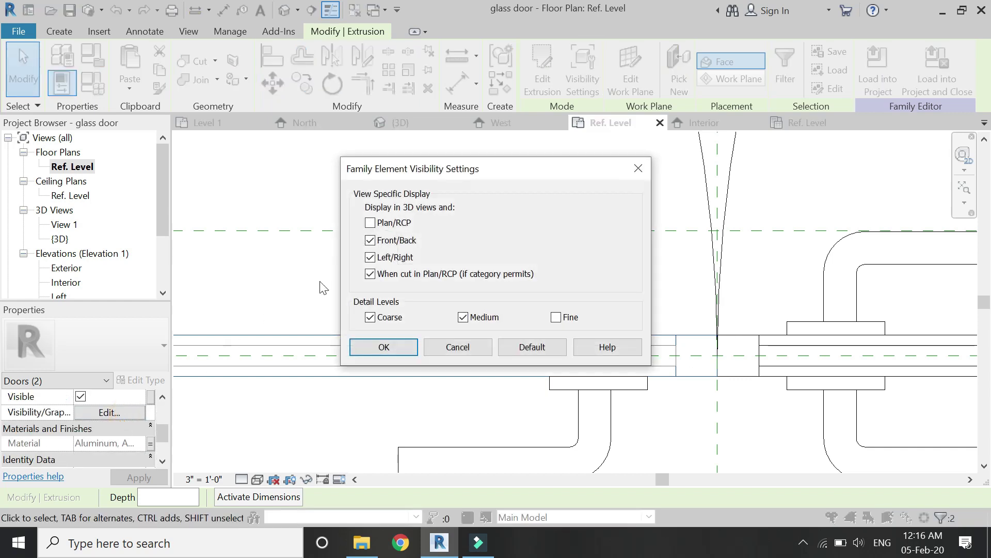
left_click(391, 346)
Apply the same Plan/RCP-hidden visibility settings to three more extrusions
scroll(266, 373, "down", 3)
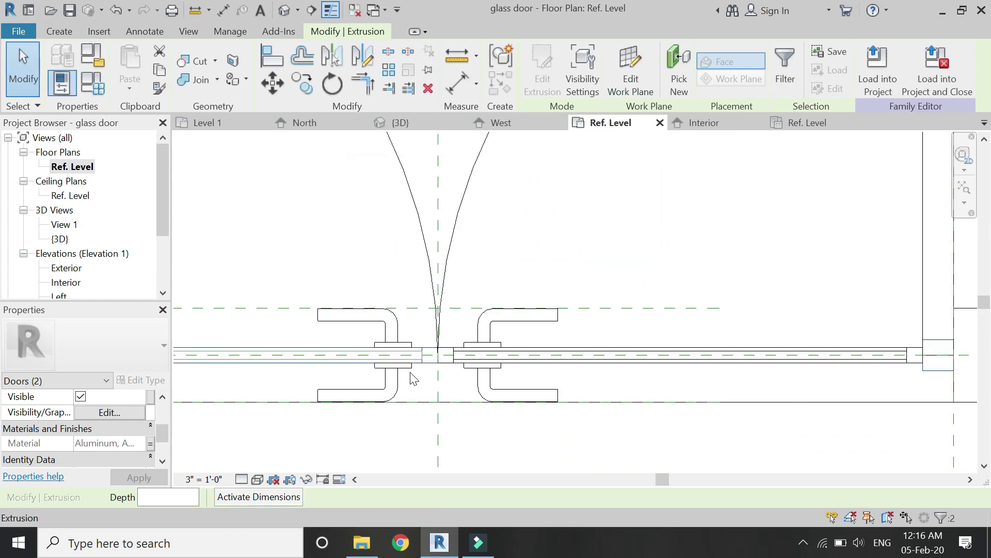
scroll(529, 376, "up", 3)
left_click(528, 367)
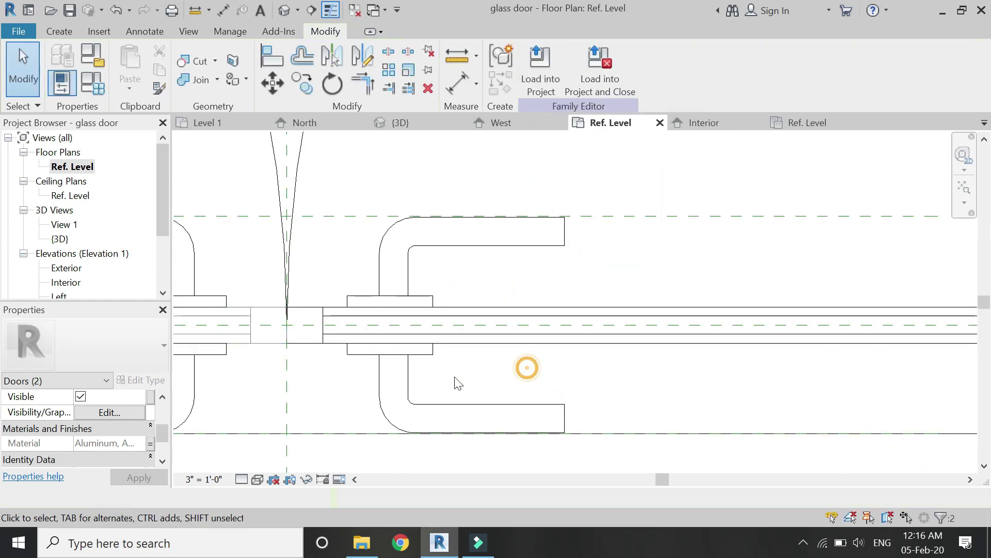
left_click(308, 345)
left_click(349, 327, "ctrl")
scroll(343, 327, "down", 2)
scroll(811, 338, "up", 2)
scroll(811, 338, "up", 4)
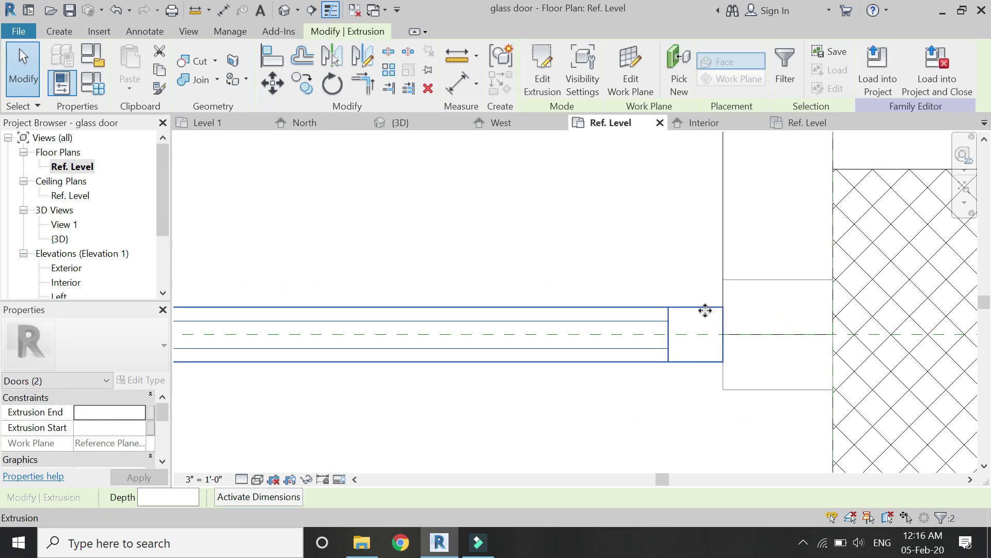
left_click(764, 392, "ctrl")
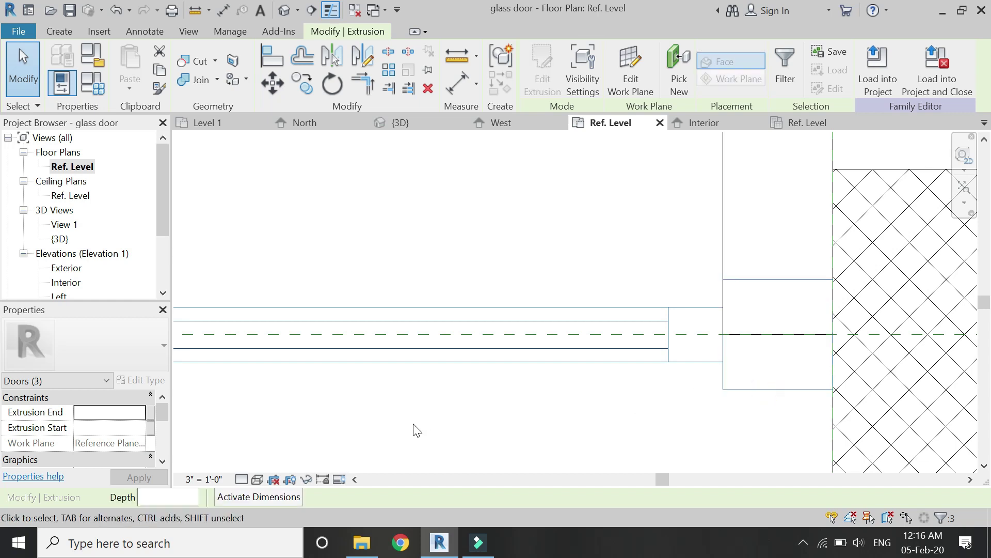
scroll(124, 427, "down", 1)
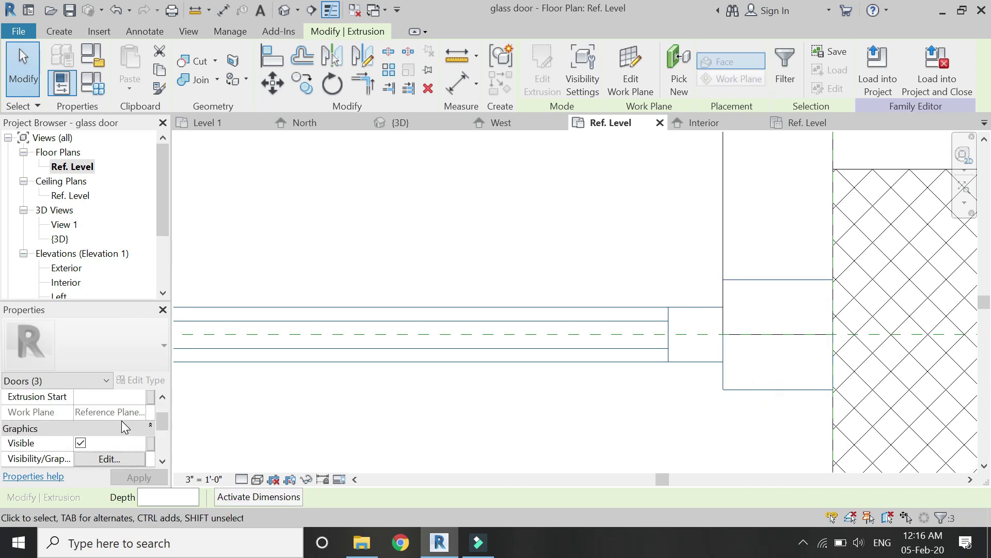
left_click(109, 459)
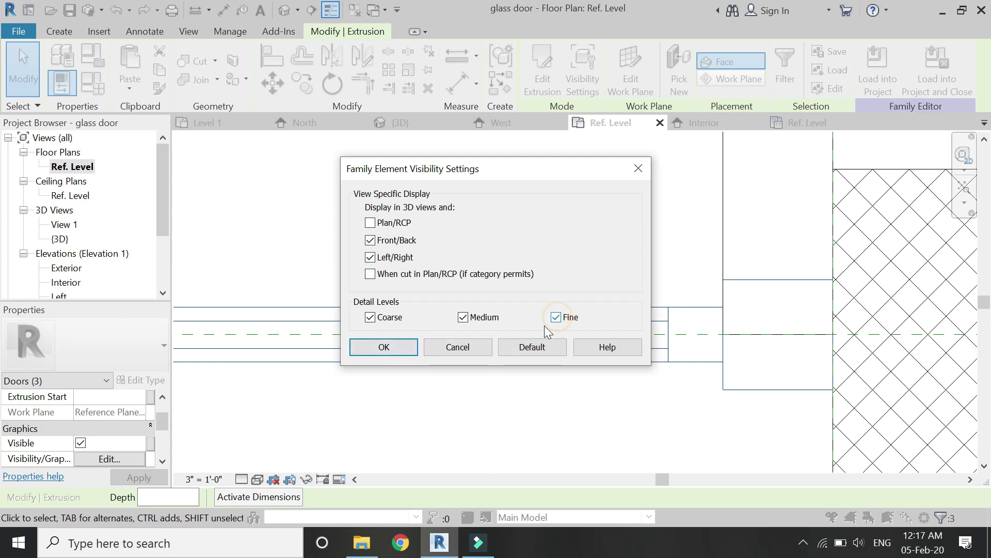
left_click(411, 353)
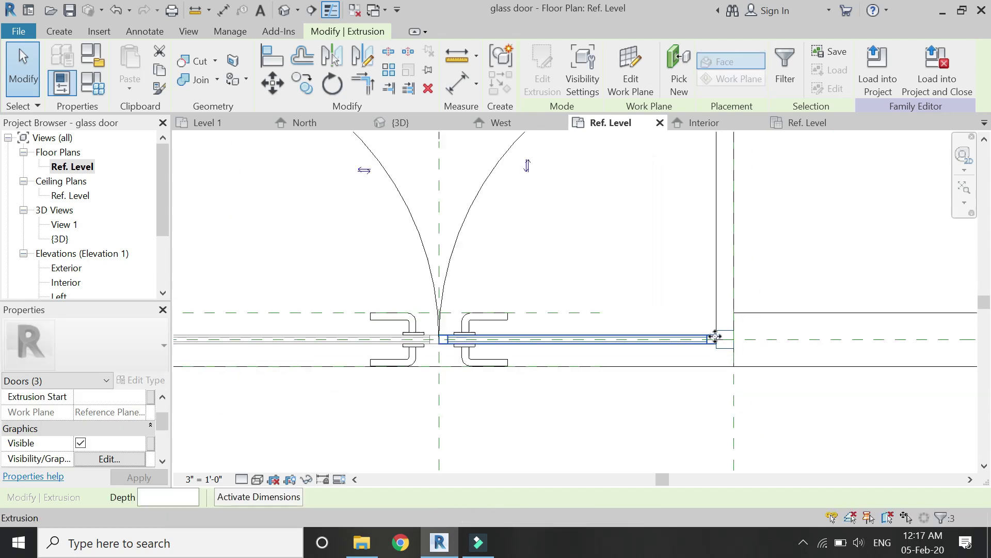
Set the left glass panel and frame pieces hidden in plan, visible at Fine detail
scroll(380, 345, "up", 4)
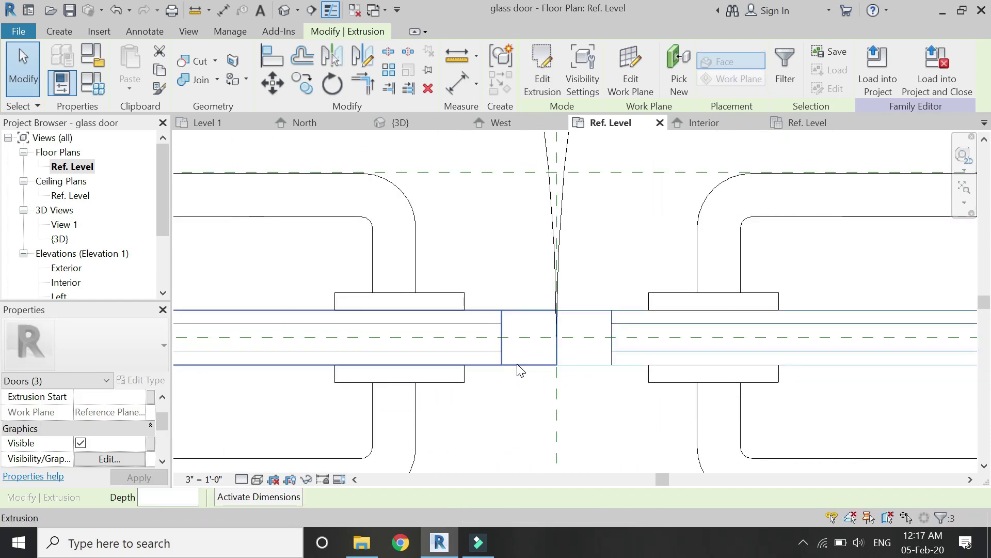
left_click(518, 364)
left_click(459, 341)
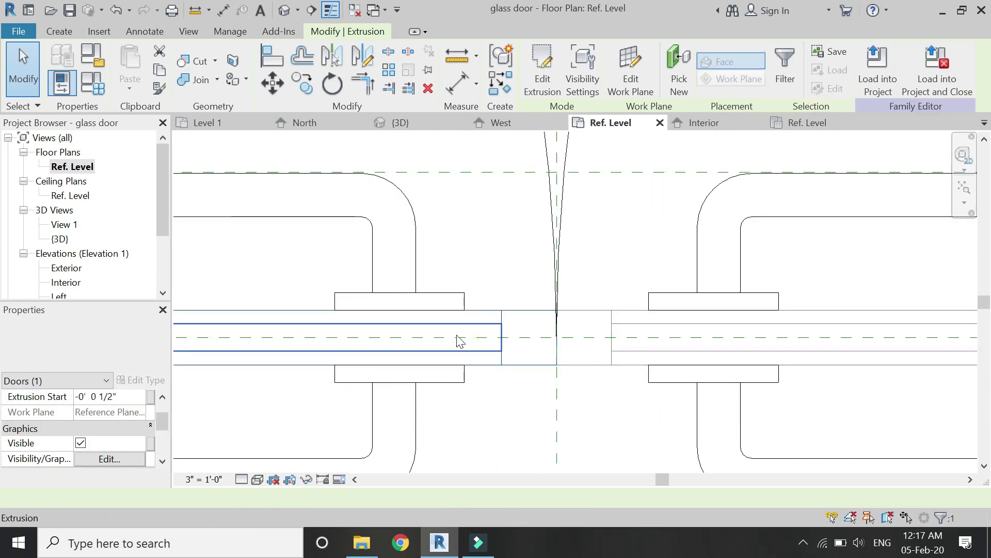
left_click(311, 310, "ctrl")
scroll(481, 349, "down", 3)
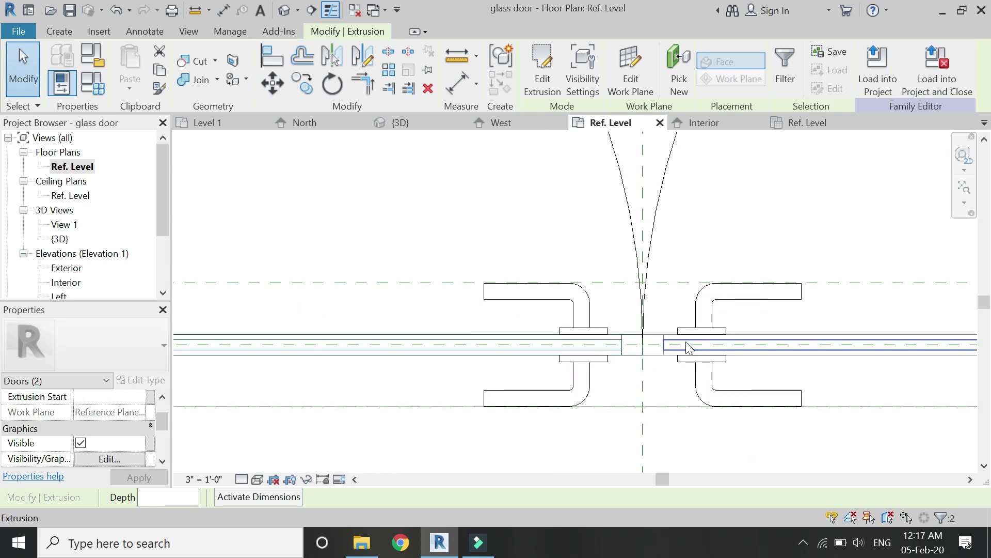
scroll(319, 365, "up", 5)
left_click(316, 360, "ctrl")
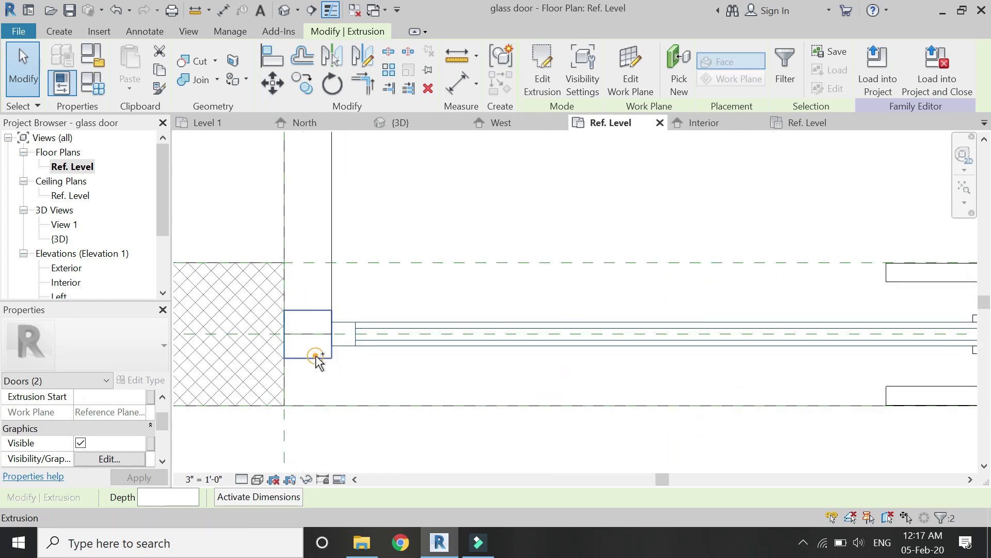
scroll(120, 424, "up", 2)
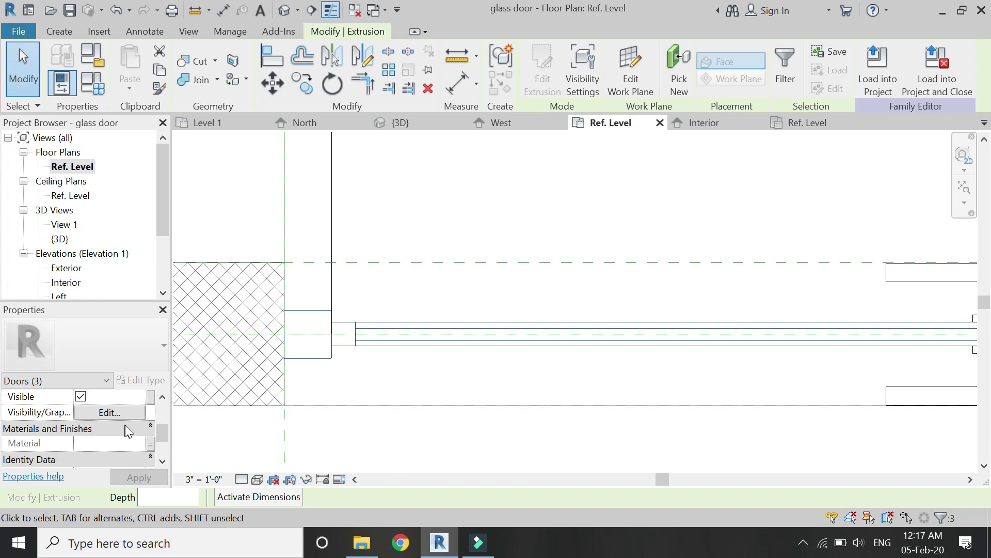
left_click(131, 415)
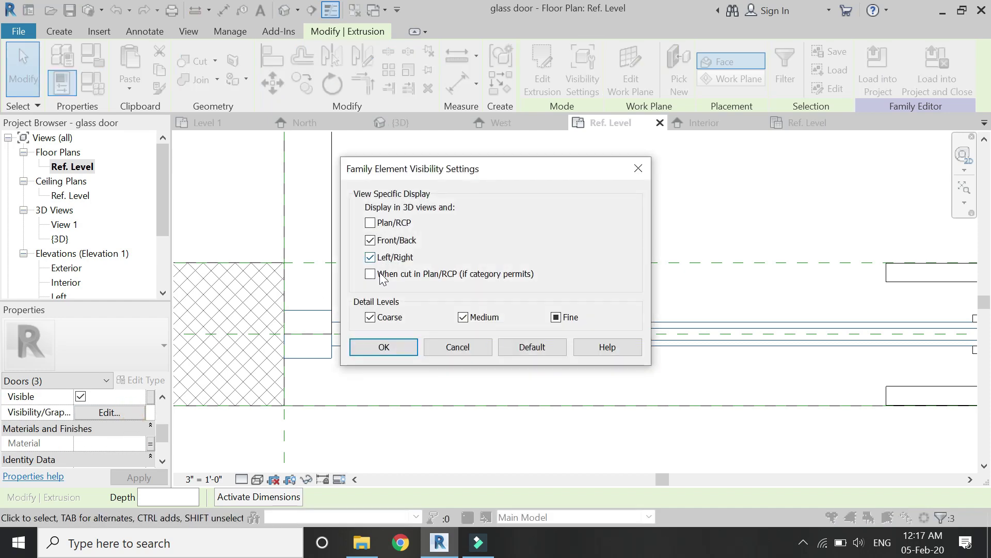
left_click(556, 318)
left_click(404, 348)
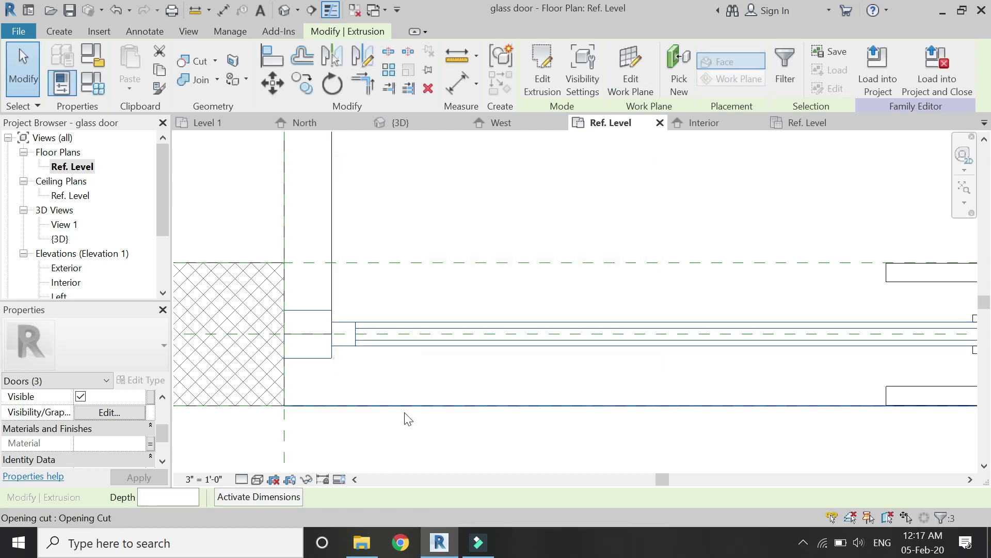
left_click(408, 421)
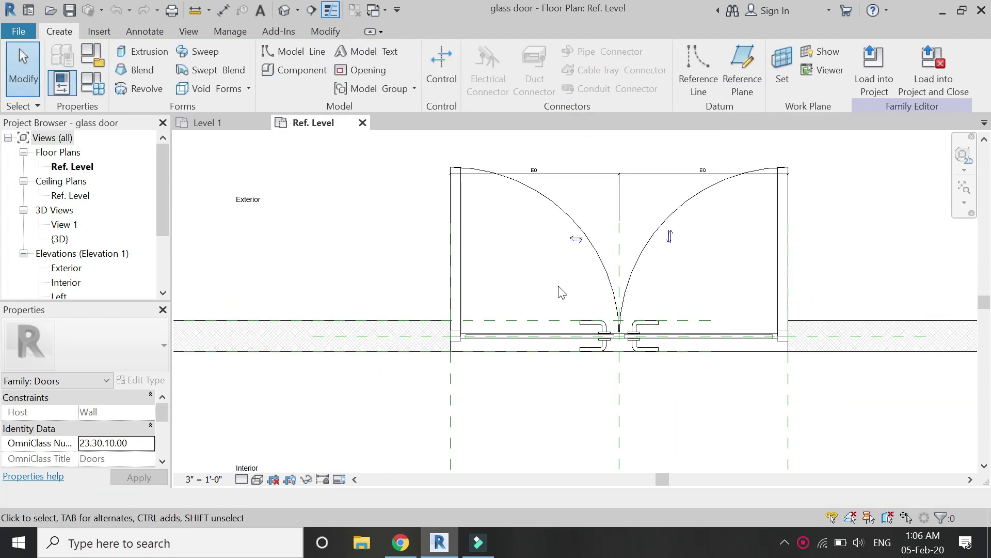
Load the family into Project1 and draw a Level 1 wall reaching Level 2
left_click(933, 72)
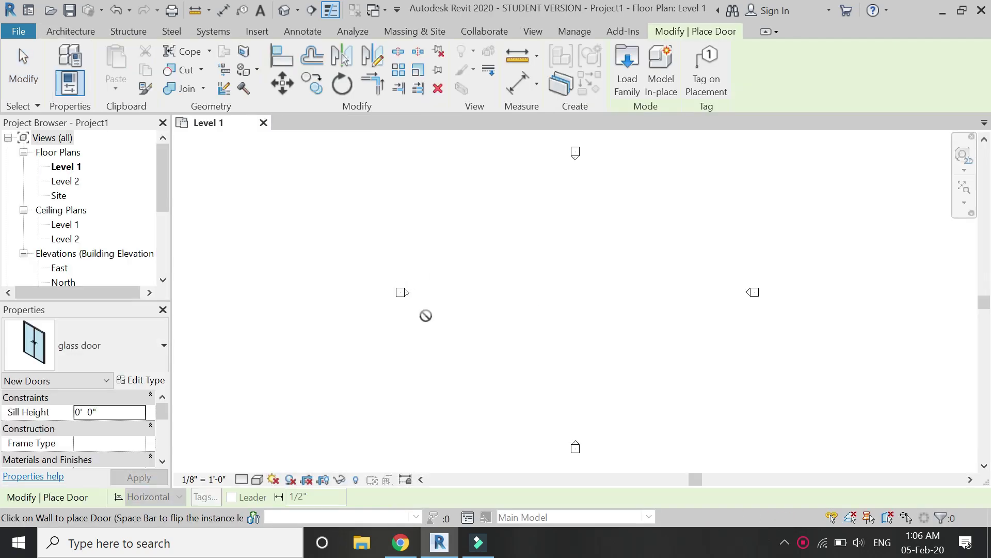
key("Escape")
left_click(88, 32)
left_click(66, 59)
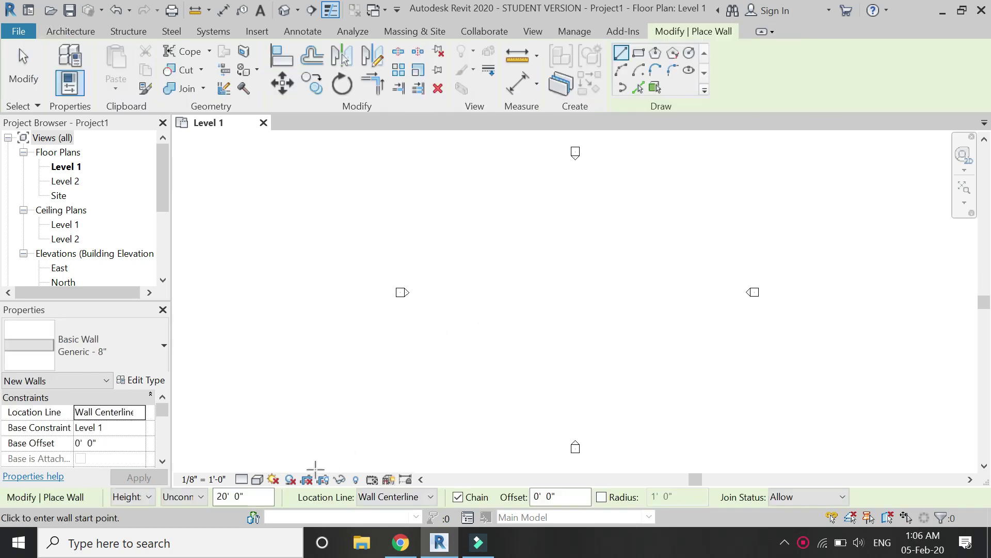
left_click(188, 504)
left_click(193, 521)
left_click(482, 317)
left_click(573, 318)
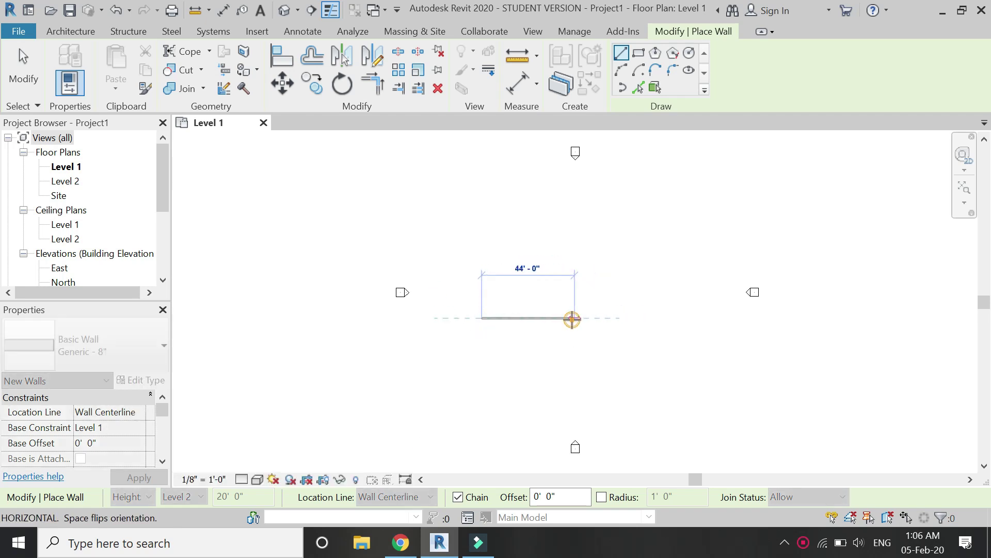
key("Escape")
scroll(535, 321, "up", 3)
key("Escape")
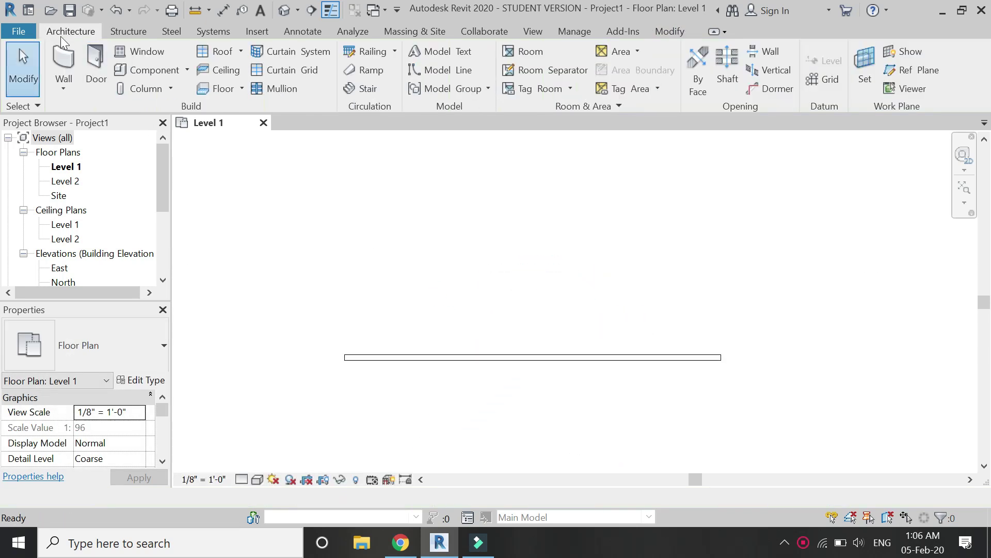
Place three glass doors along the new wall
left_click(104, 58)
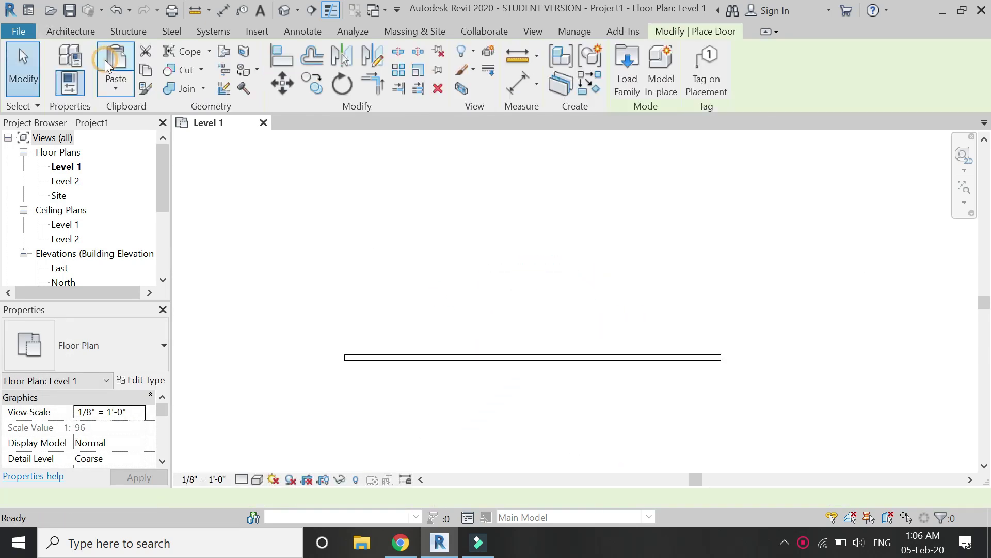
left_click(404, 354)
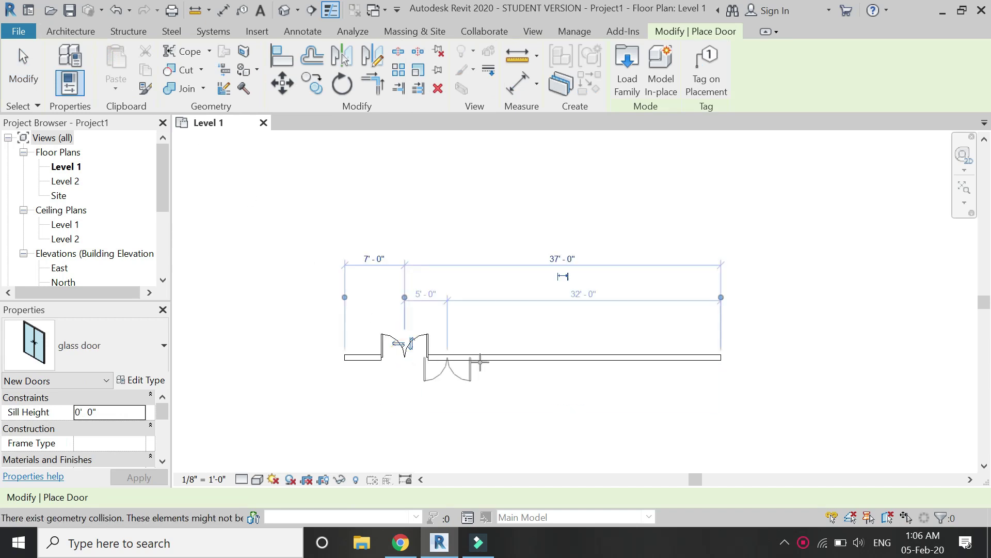
left_click(525, 353)
left_click(636, 354)
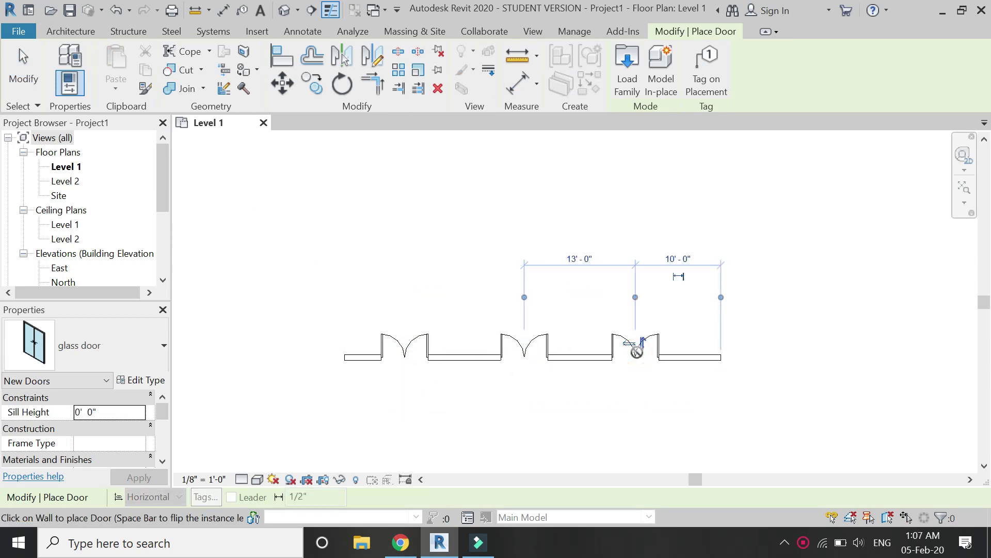
key("Escape")
key("Escape")
scroll(437, 346, "up", 3)
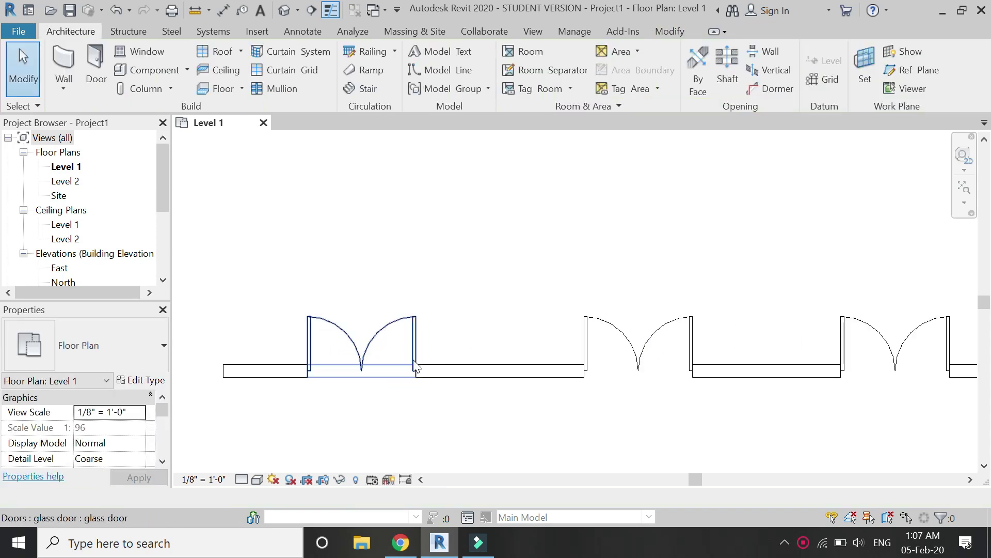
Review the three glass double doors in the default 3D view and the North elevation
scroll(98, 213, "down", 1)
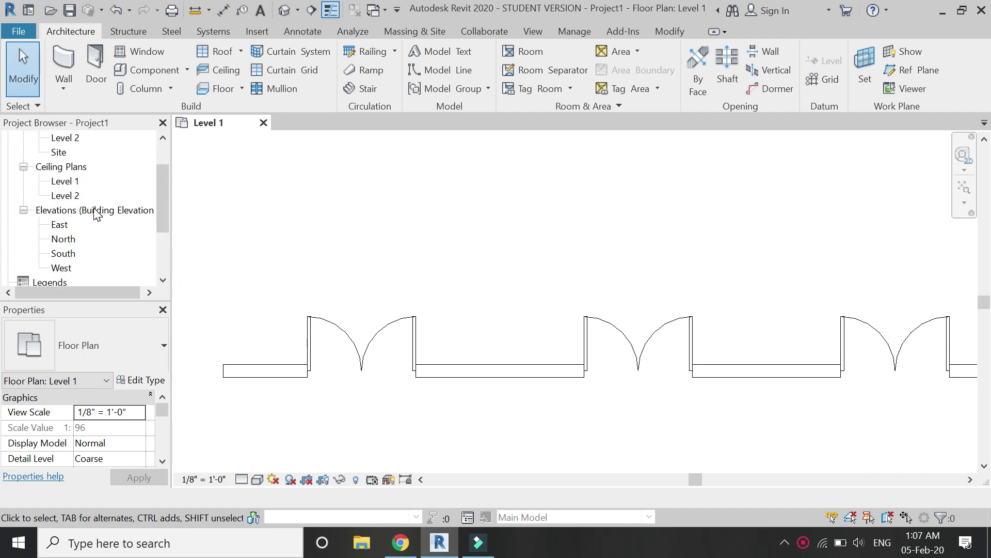
left_click(285, 10)
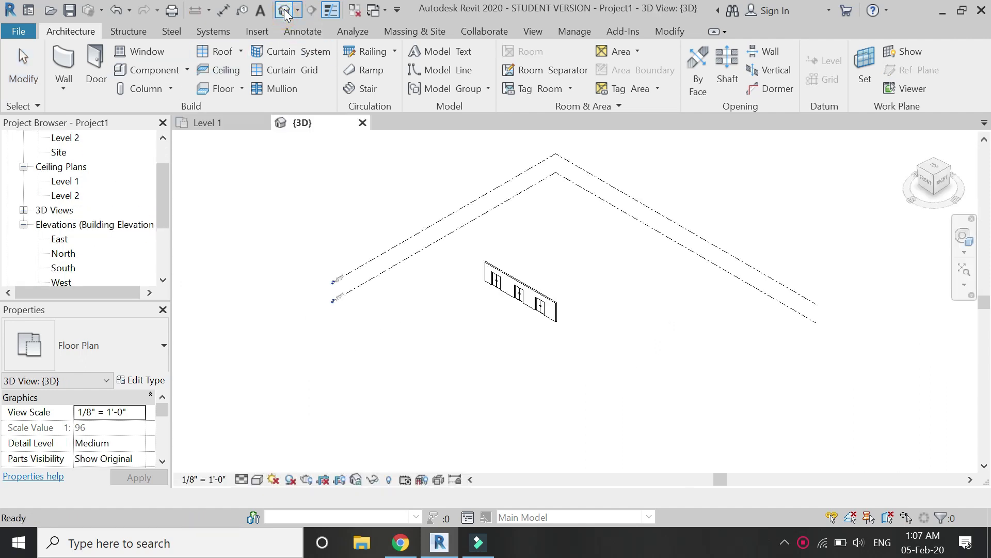
scroll(521, 306, "up", 5)
scroll(51, 281, "down", 1)
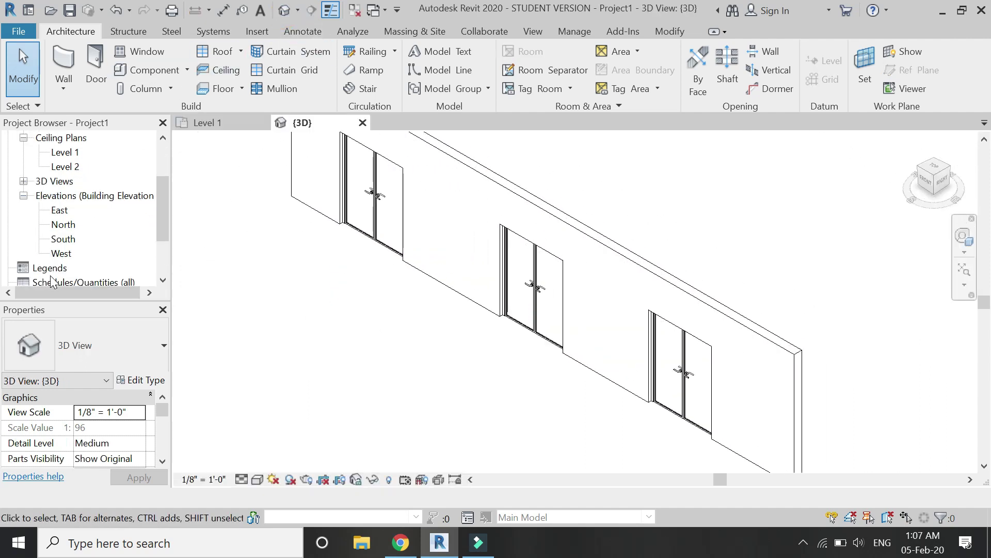
double_click(64, 225)
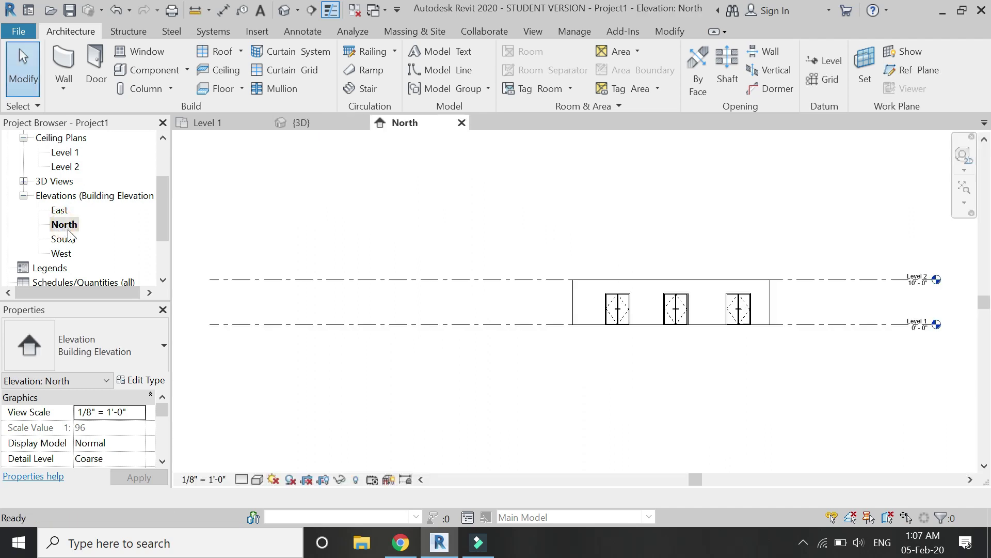
scroll(671, 306, "up", 5)
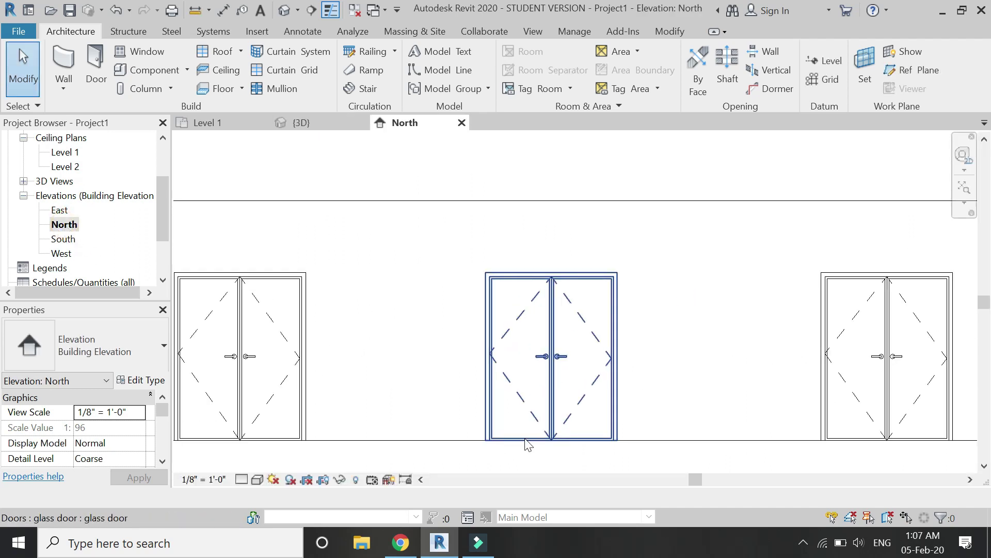
scroll(671, 283, "down", 1)
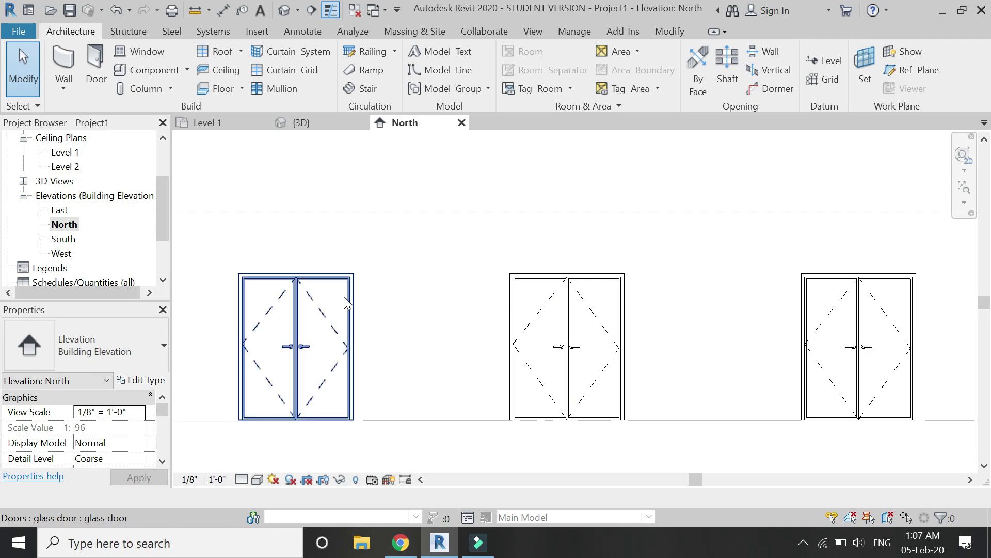